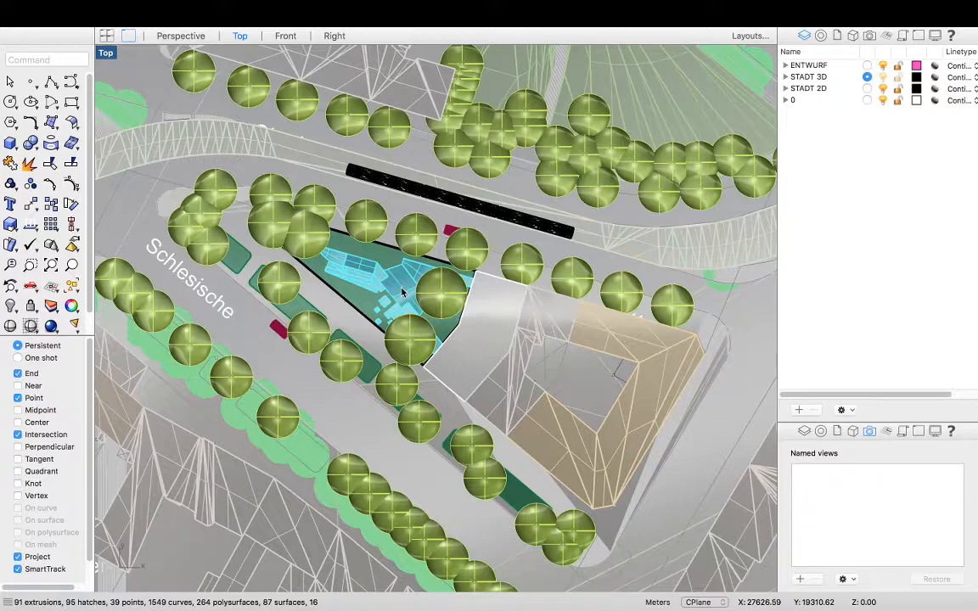
# Examine the cyan design building among the trees from above in the perspective view, checking which objects are grouped with it.
pyautogui.doubleClick(103, 54)
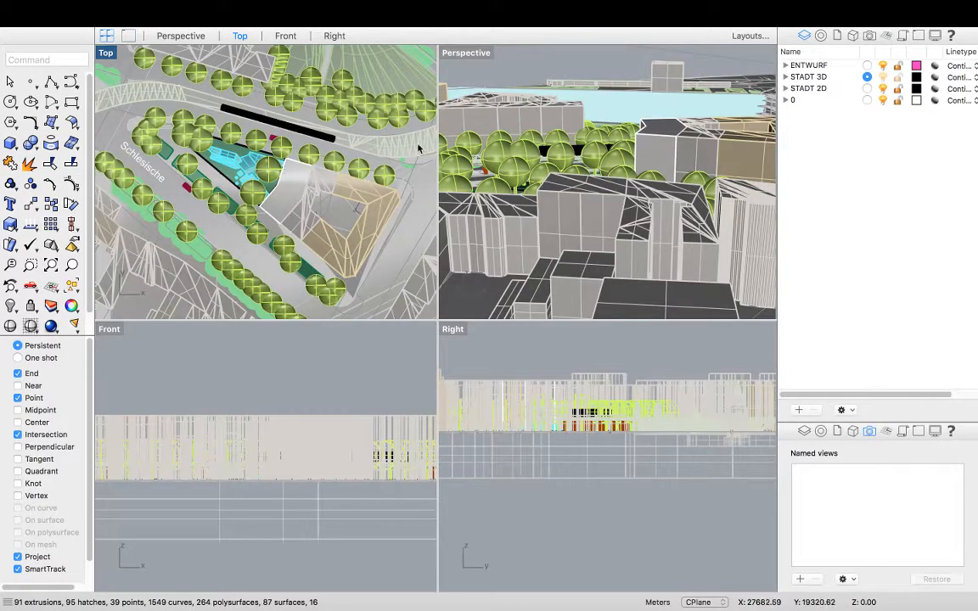
pyautogui.scroll(-3, 624, 208)
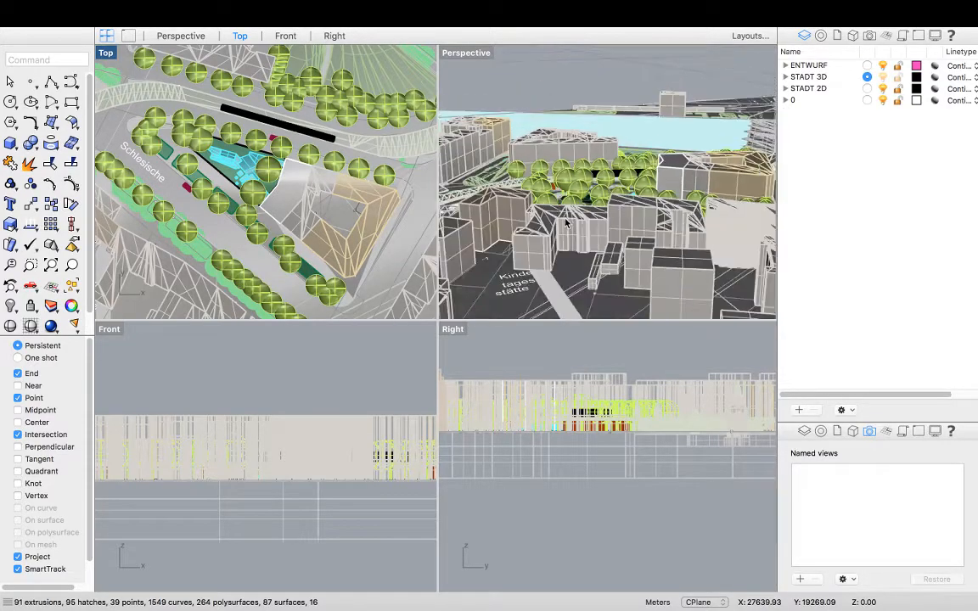
pyautogui.moveTo(616, 223); pyautogui.dragTo(636, 221, button='right')
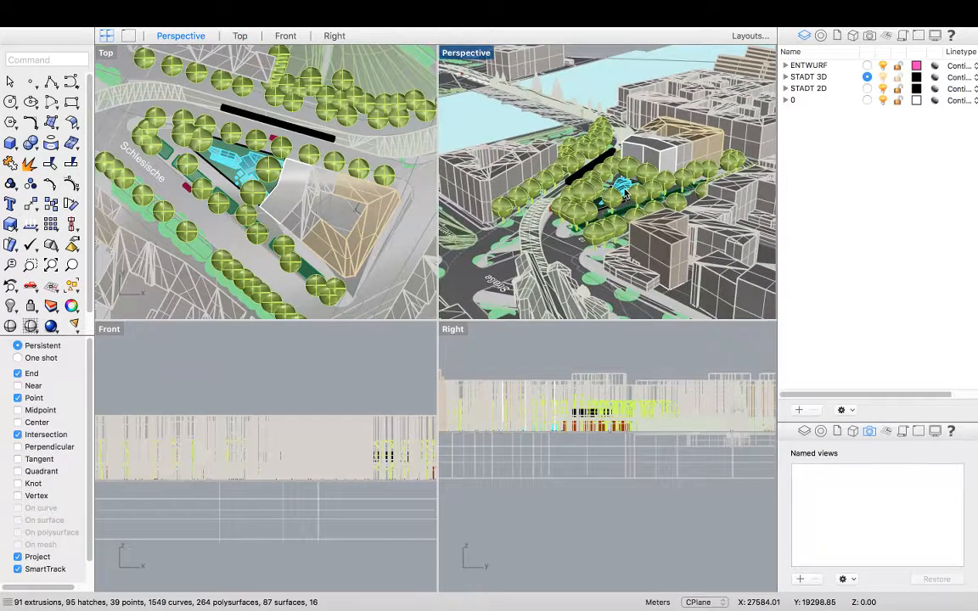
pyautogui.scroll(4, 627, 193)
pyautogui.scroll(5, 625, 196)
pyautogui.scroll(-2, 616, 207)
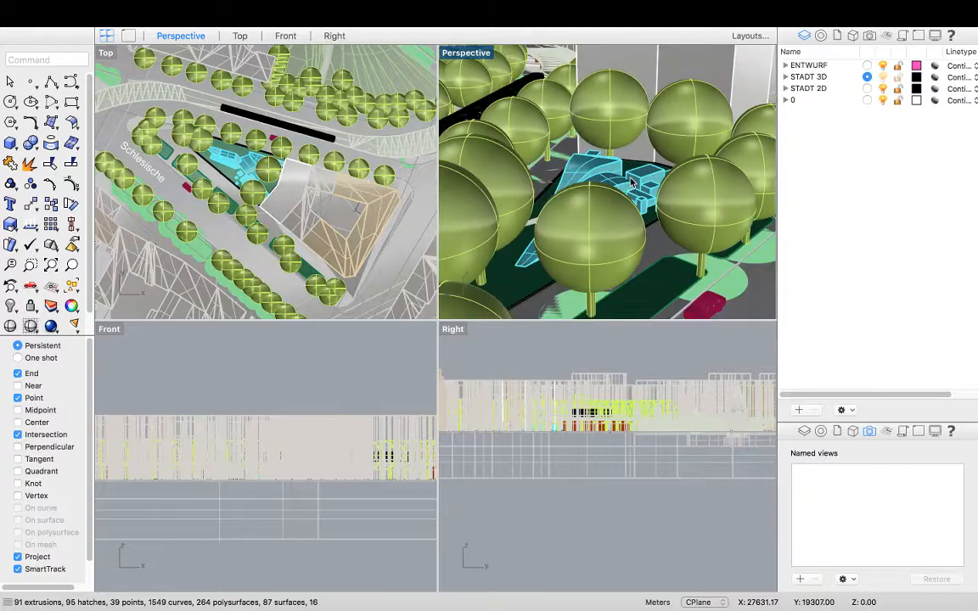
pyautogui.moveTo(616, 206); pyautogui.dragTo(634, 169, button='right')
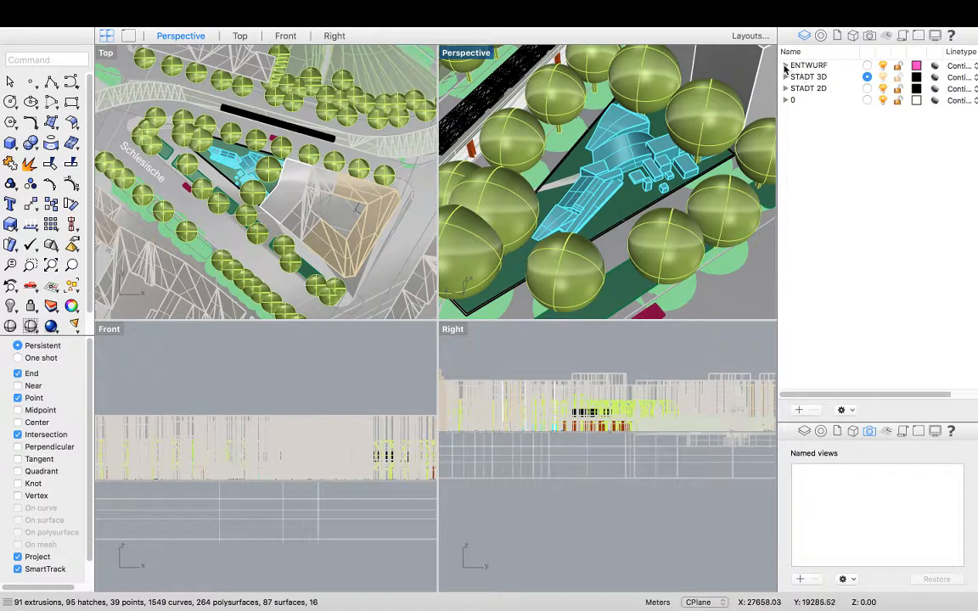
pyautogui.click(609, 160)
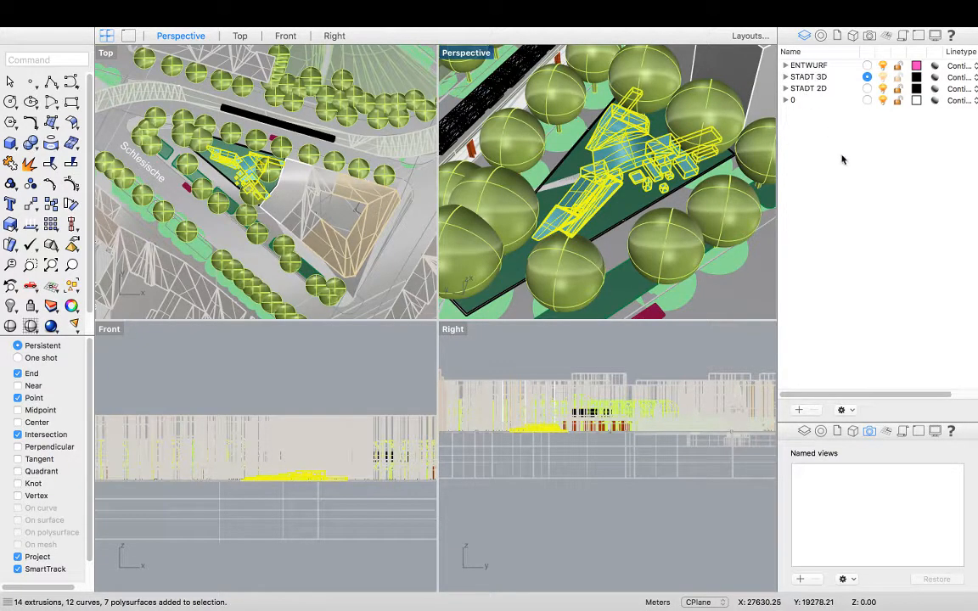
pyautogui.press('Escape')
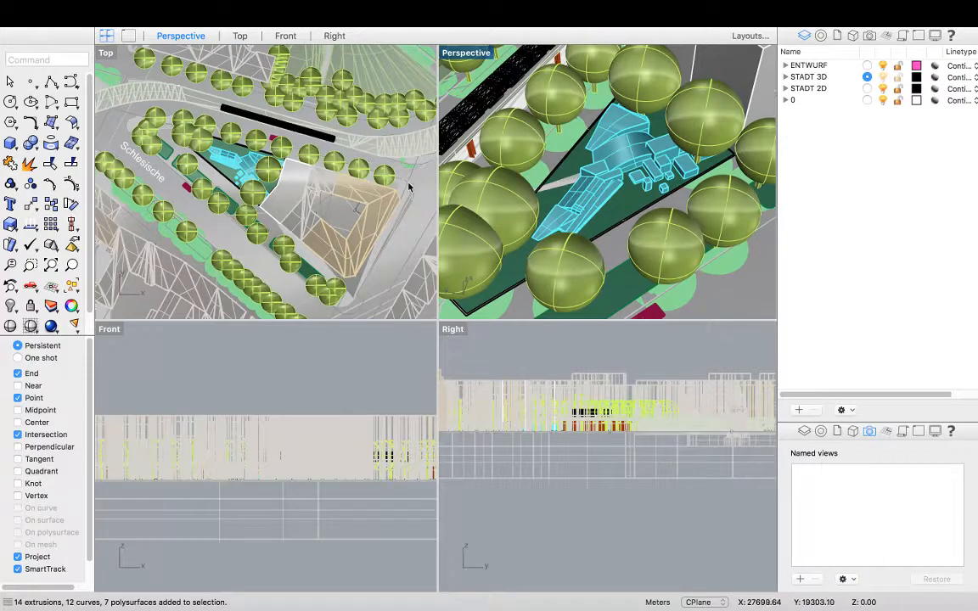
pyautogui.moveTo(176, 4)
pyautogui.moveTo(78, 6)
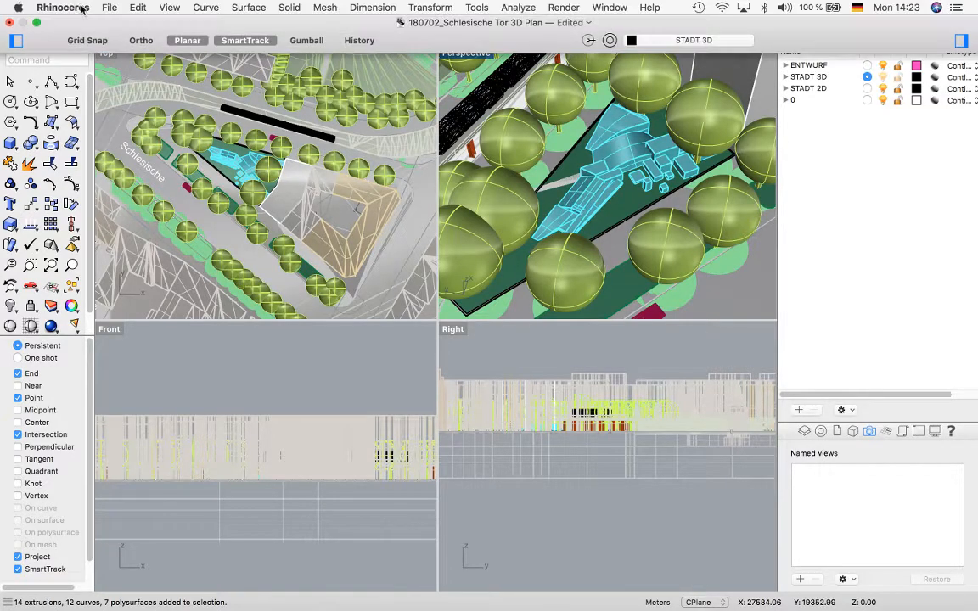
pyautogui.click(109, 8)
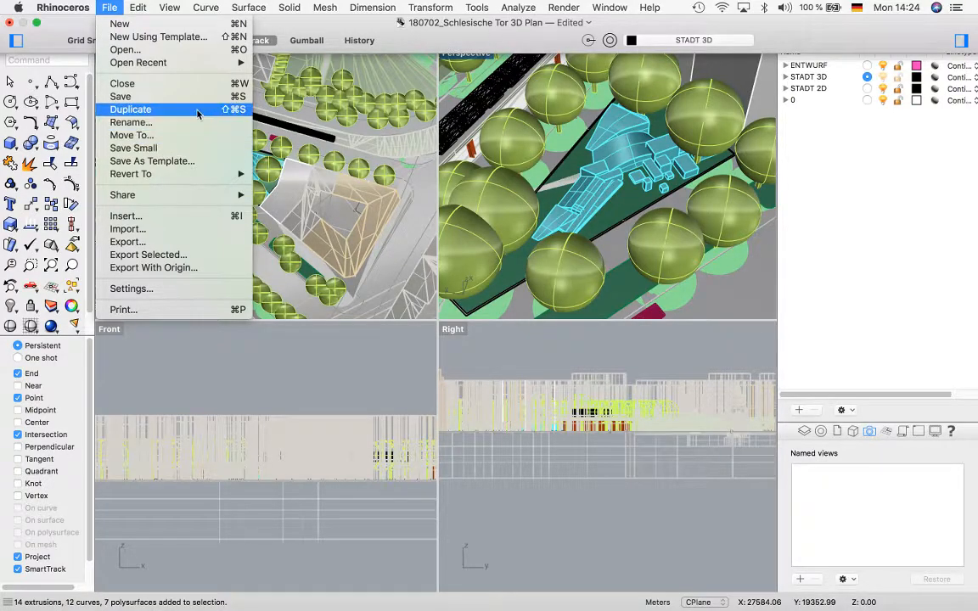
pyautogui.click(513, 36)
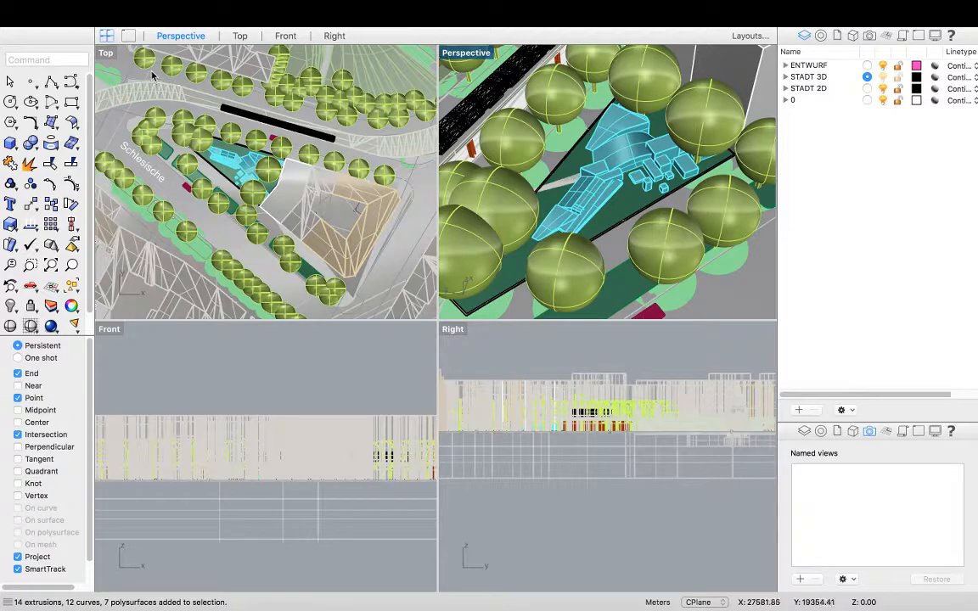
# Maximize the Top view and save it as a named view called Plan.
pyautogui.doubleClick(106, 54)
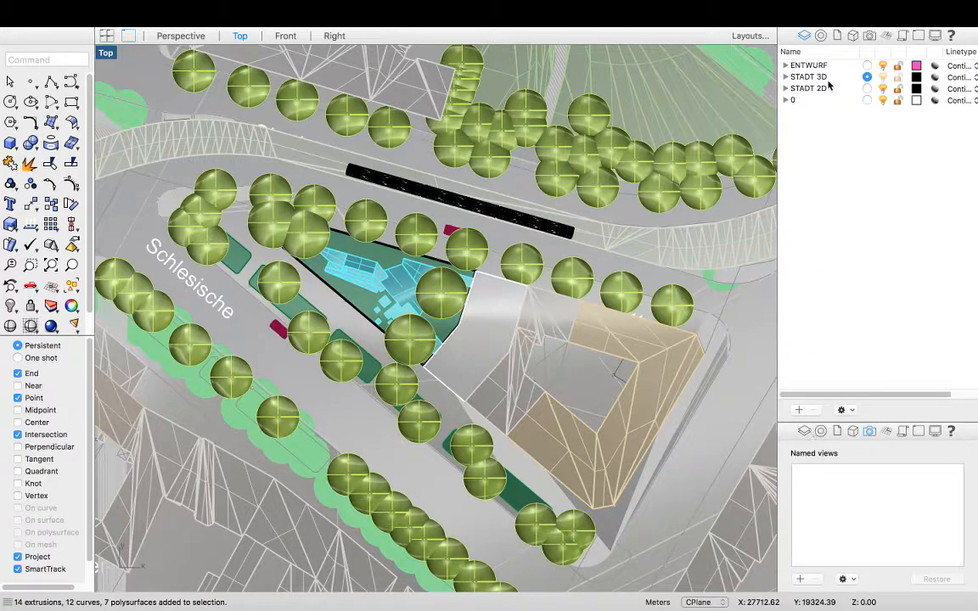
pyautogui.click(805, 432)
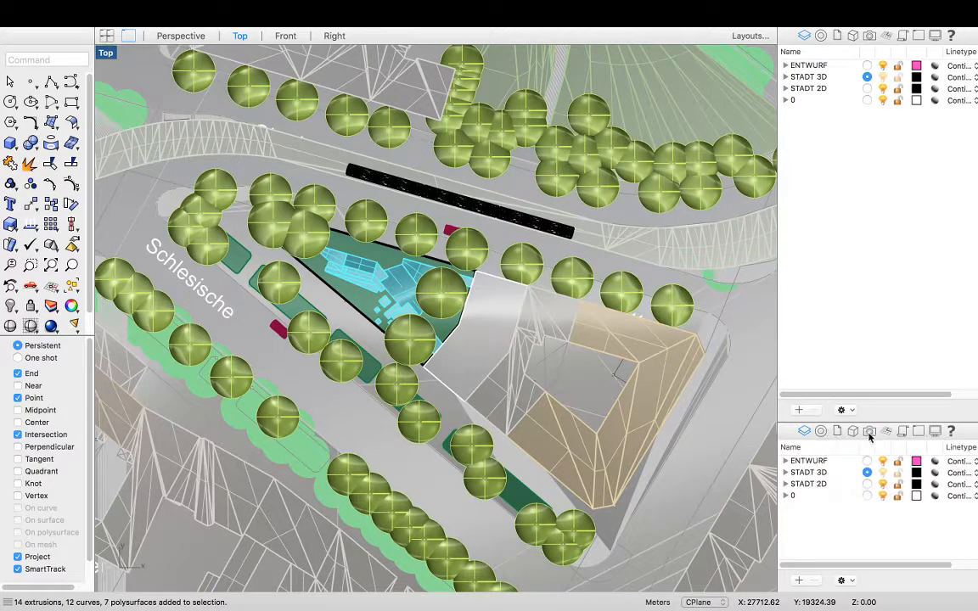
pyautogui.click(869, 432)
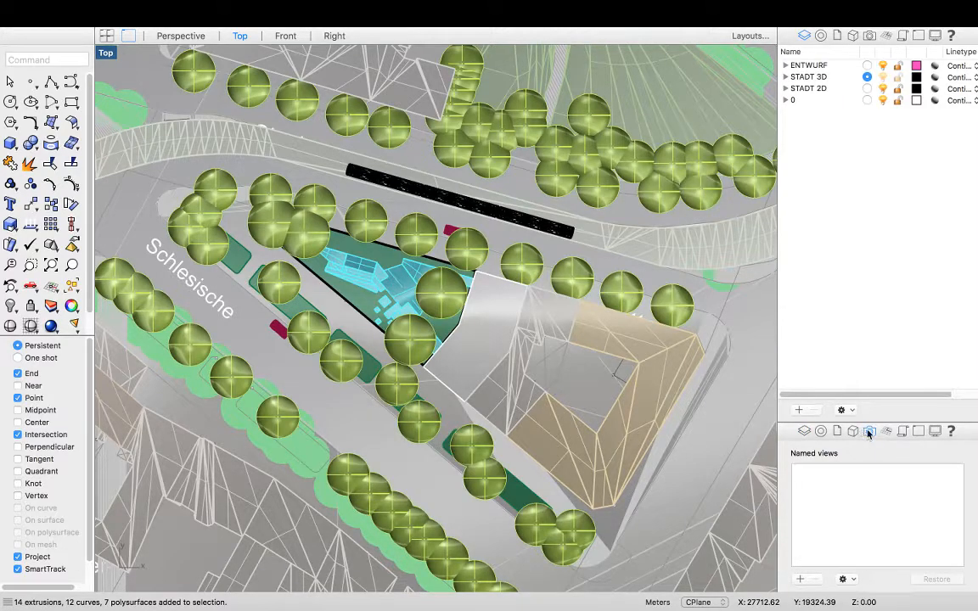
pyautogui.click(800, 580)
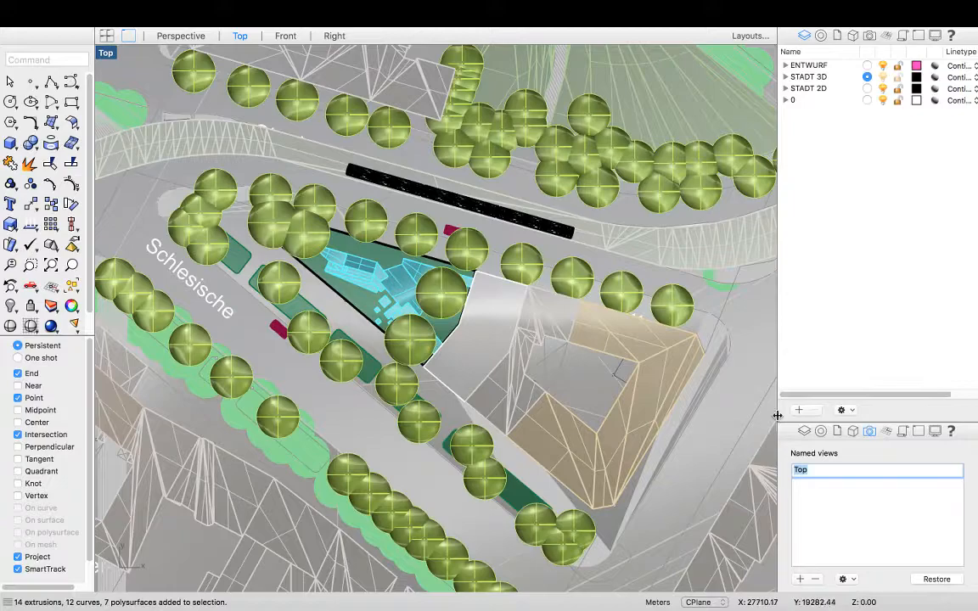
pyautogui.write('Plan')
pyautogui.press('Return')
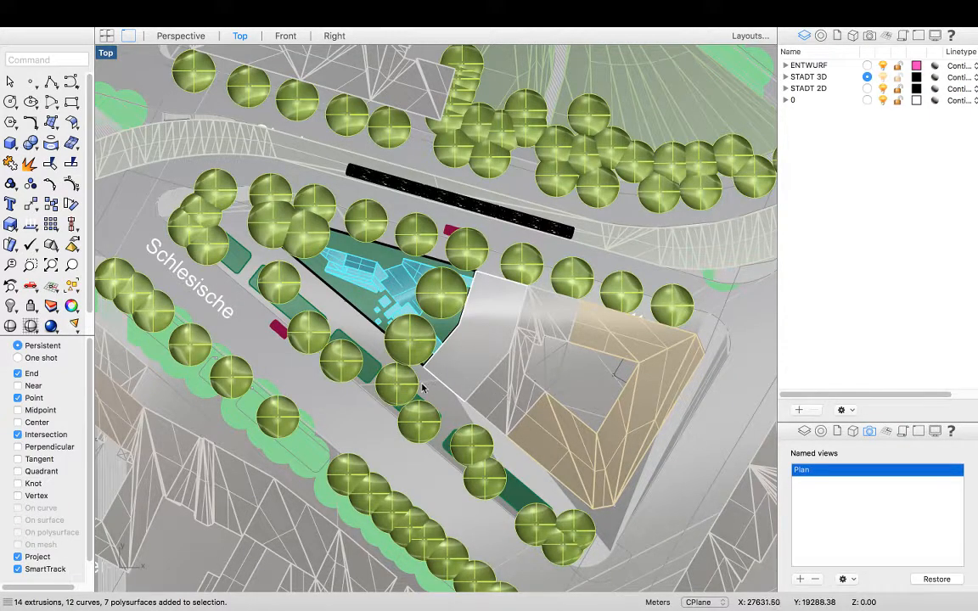
# Move the plan view away from the site and restore the saved Plan view.
pyautogui.scroll(-10, 601, 389)
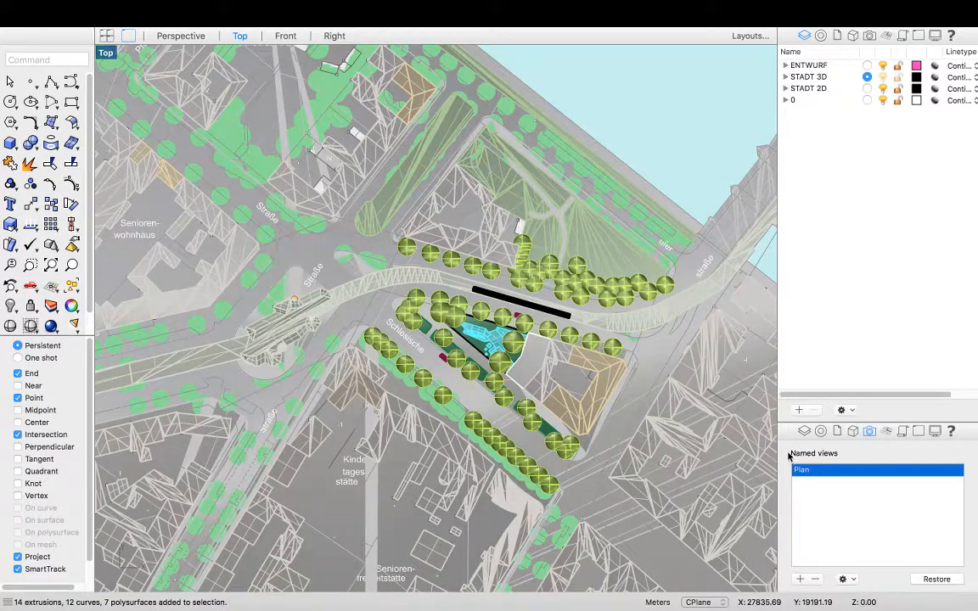
pyautogui.moveTo(639, 443); pyautogui.dragTo(285, 408, button='right')
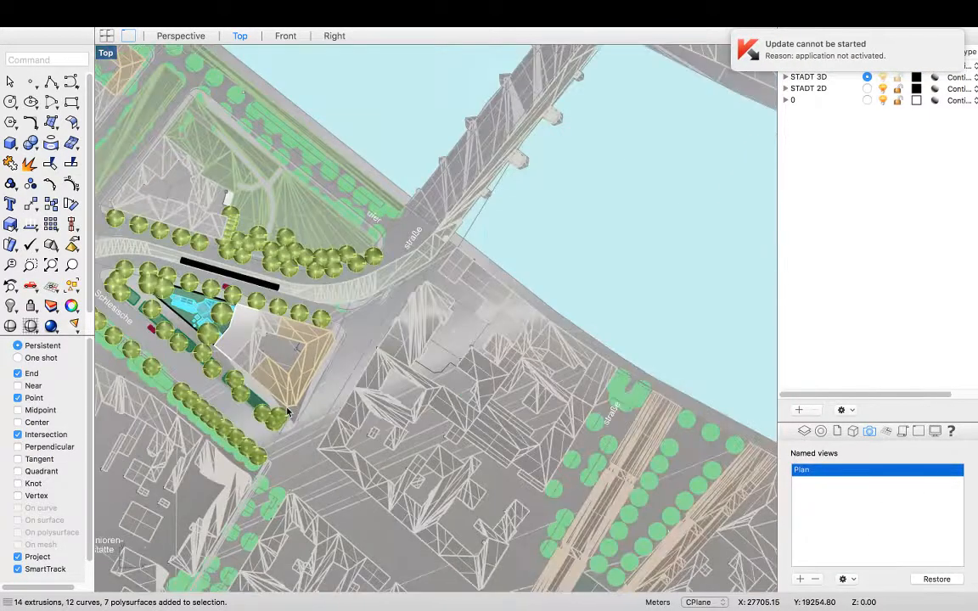
pyautogui.doubleClick(798, 470)
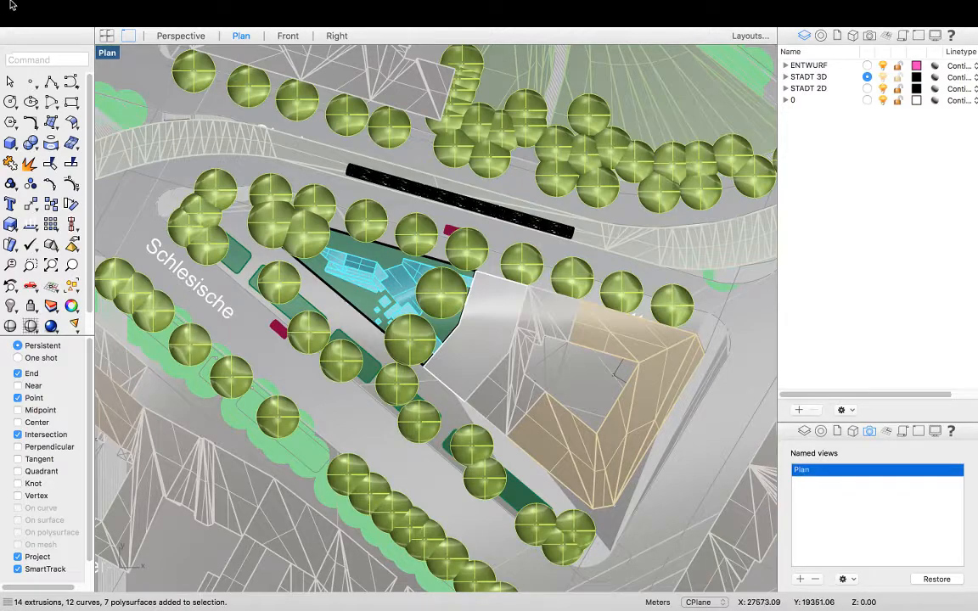
# Select all objects within the Plan view using SelWindow and clear the selection.
pyautogui.click(38, 60)
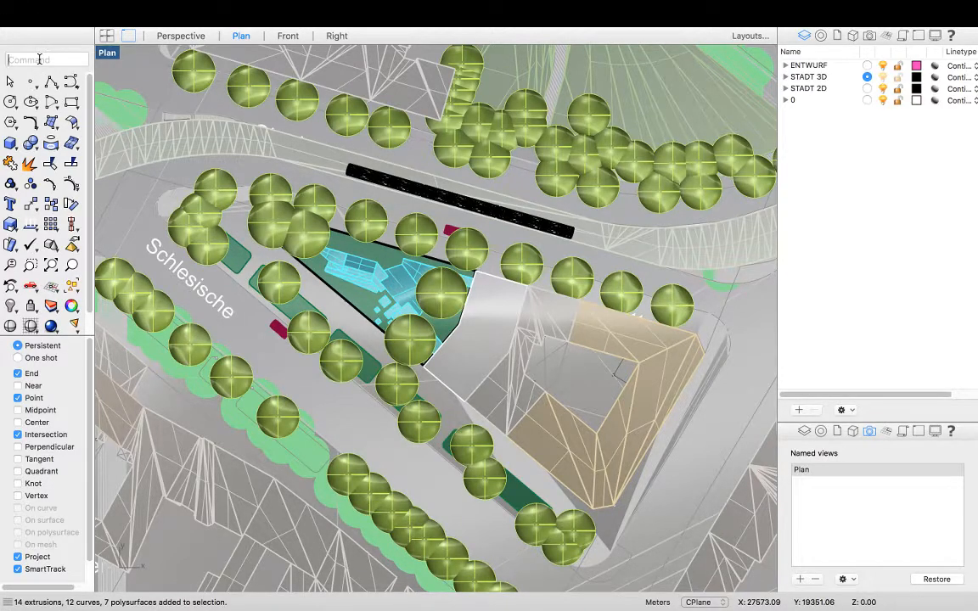
pyautogui.write('SelWindow')
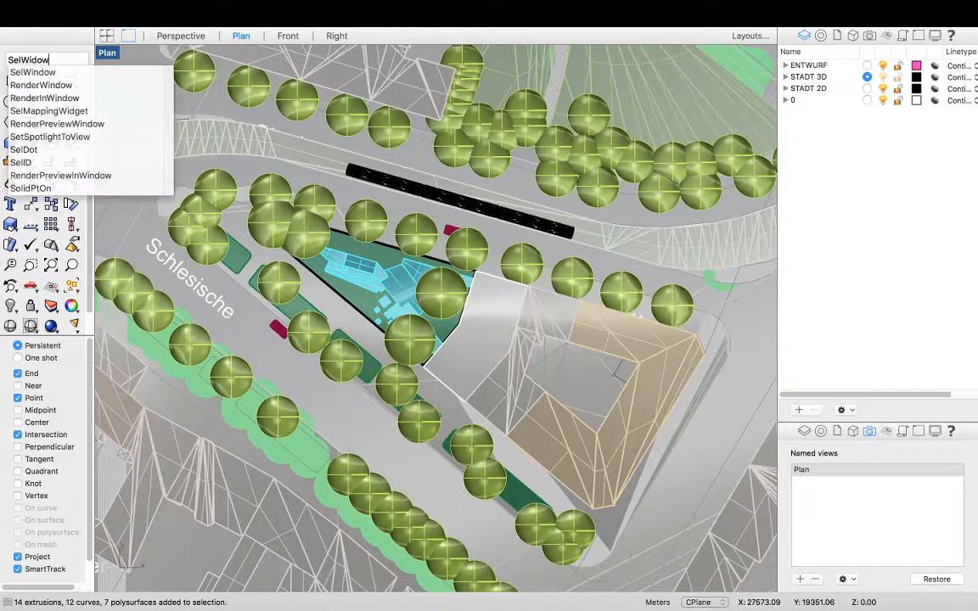
pyautogui.press('Return')
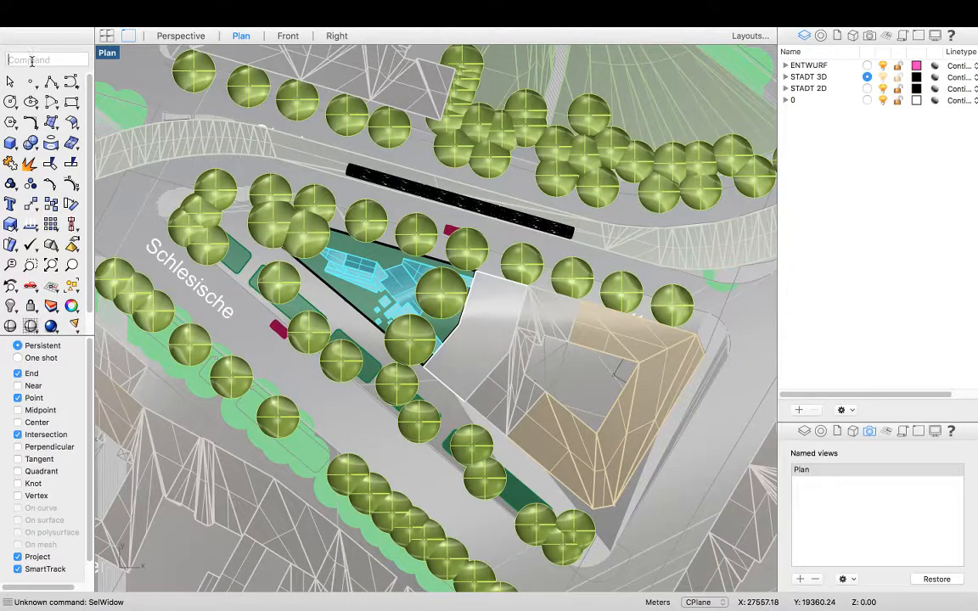
pyautogui.write('Sel')
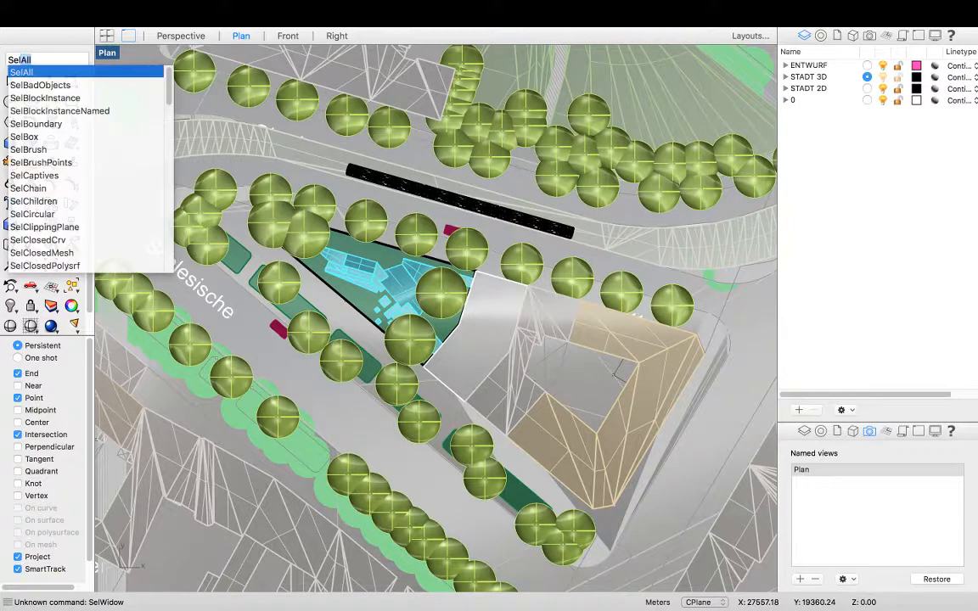
pyautogui.write('Window')
pyautogui.press('Return')
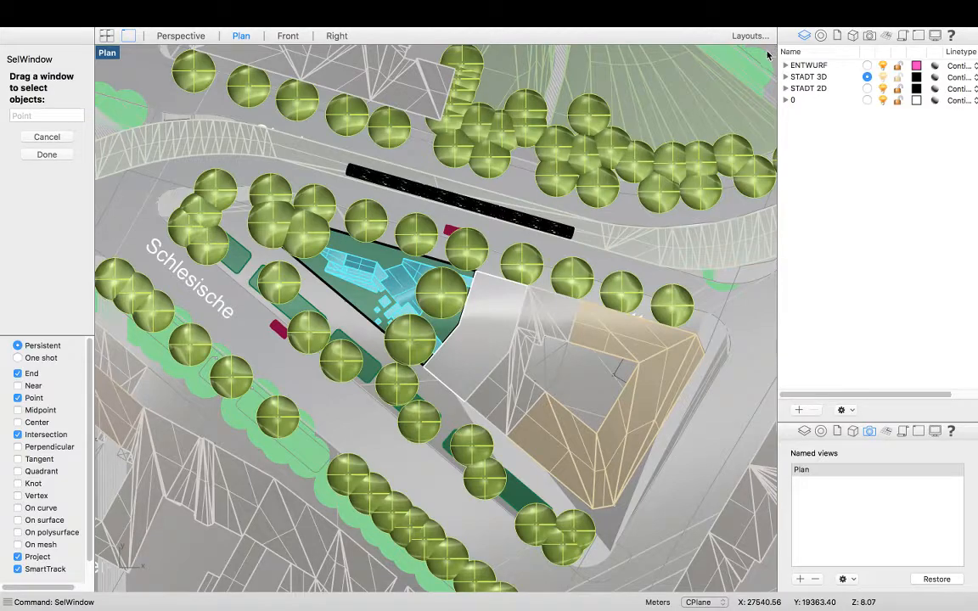
pyautogui.moveTo(773, 53); pyautogui.dragTo(99, 592)
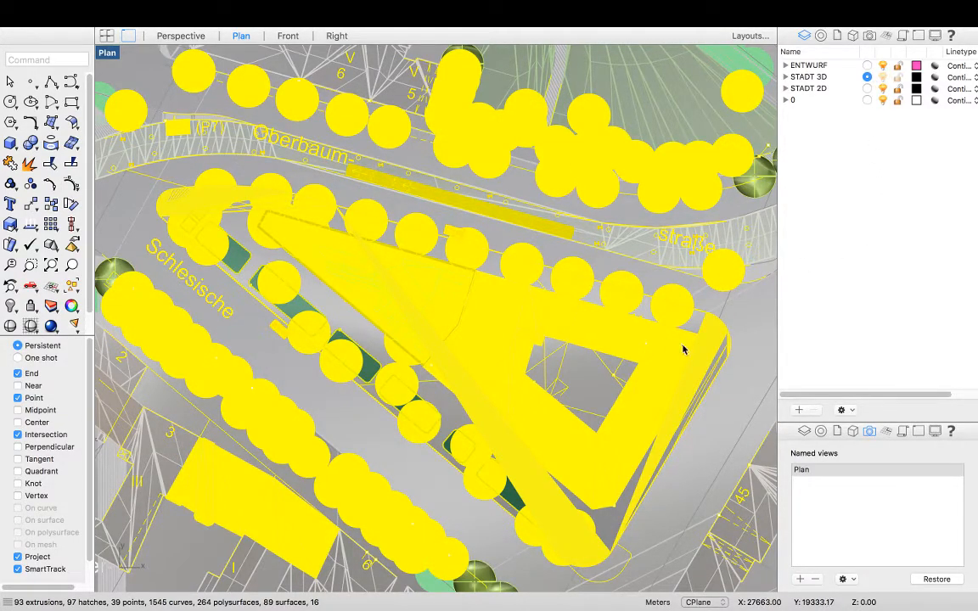
pyautogui.press('Escape')
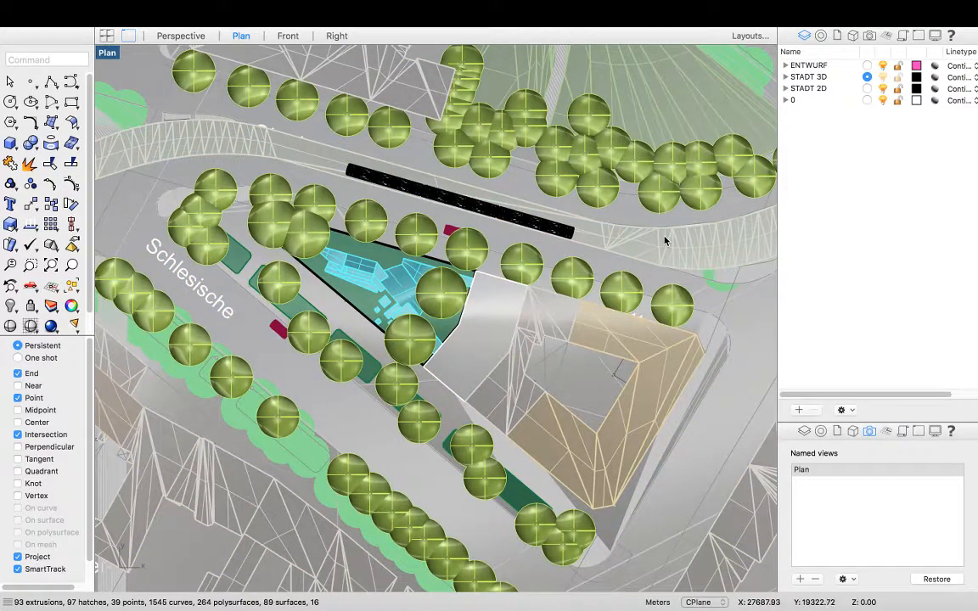
# Hide the layers STADT 2D and 0, keeping the ENTWURF layer visible.
pyautogui.click(883, 89)
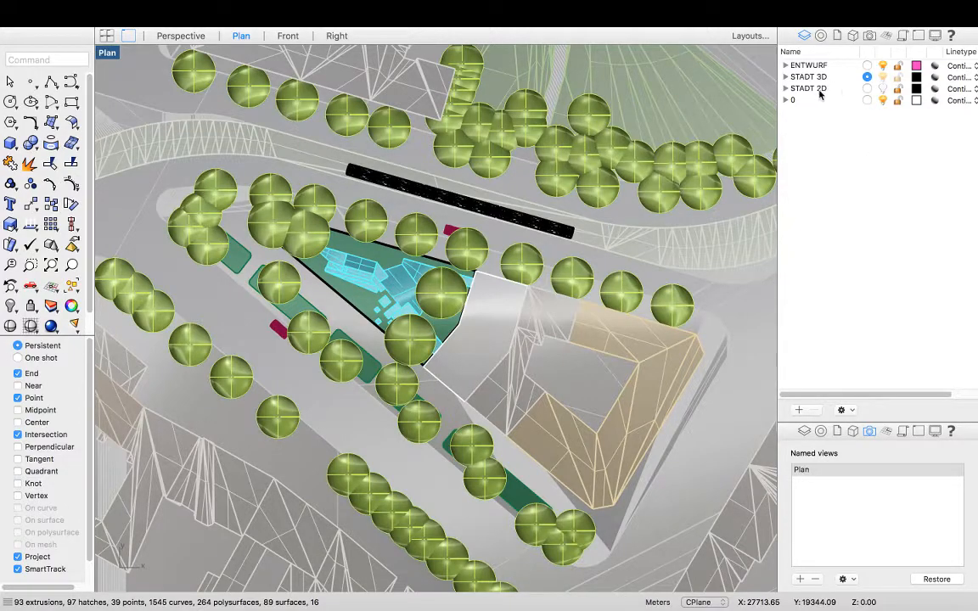
pyautogui.click(883, 101)
pyautogui.click(883, 66)
pyautogui.click(883, 66)
# Select the visible 3D objects across the Plan view with the SelWindow command.
pyautogui.write('windo')
pyautogui.press('Escape')
pyautogui.write('W')
pyautogui.press('BackSpace')
pyautogui.write('SelAll')
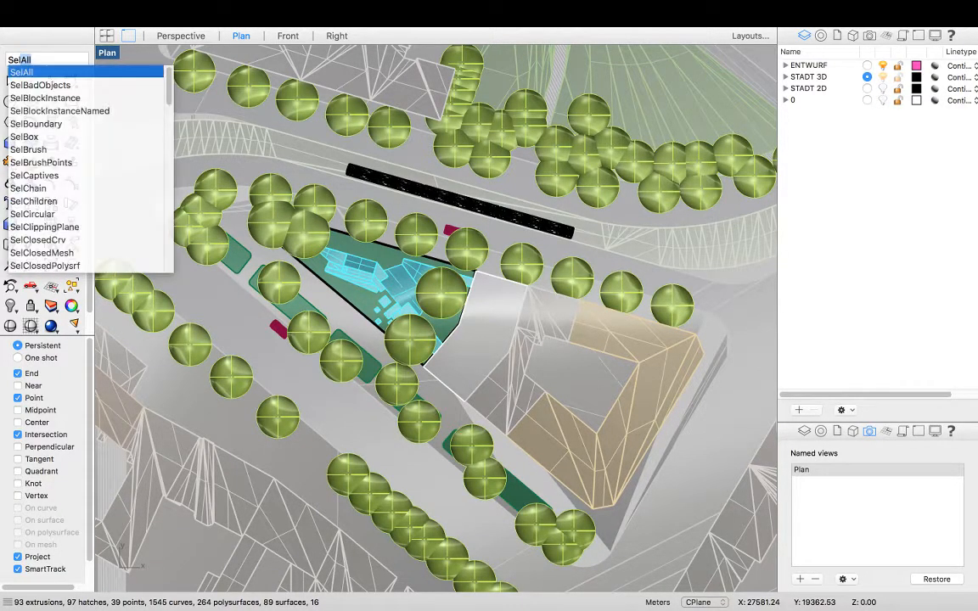
pyautogui.press('BackSpace')
pyautogui.press('BackSpace')
pyautogui.press('BackSpace')
pyautogui.write('Window')
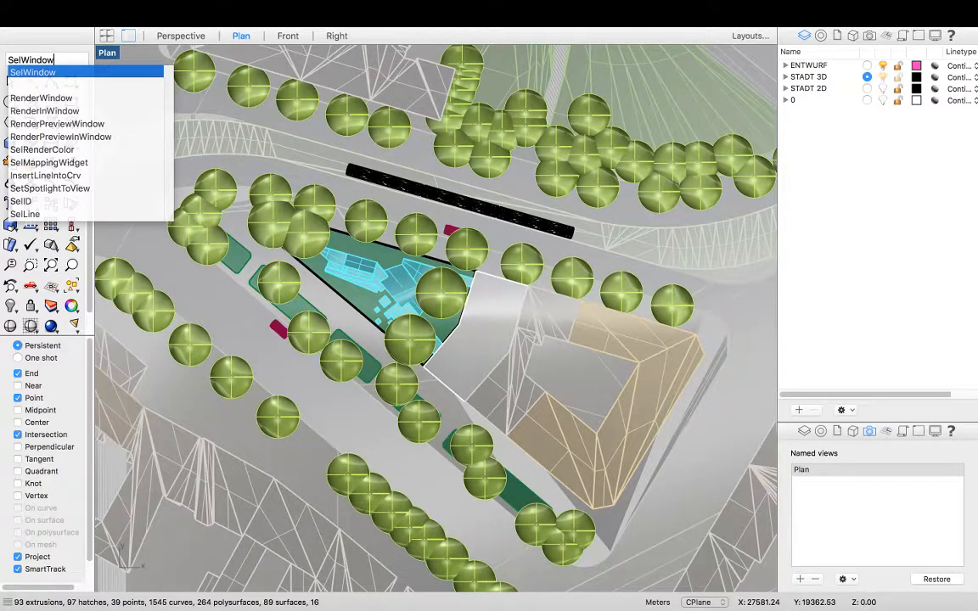
pyautogui.press('Return')
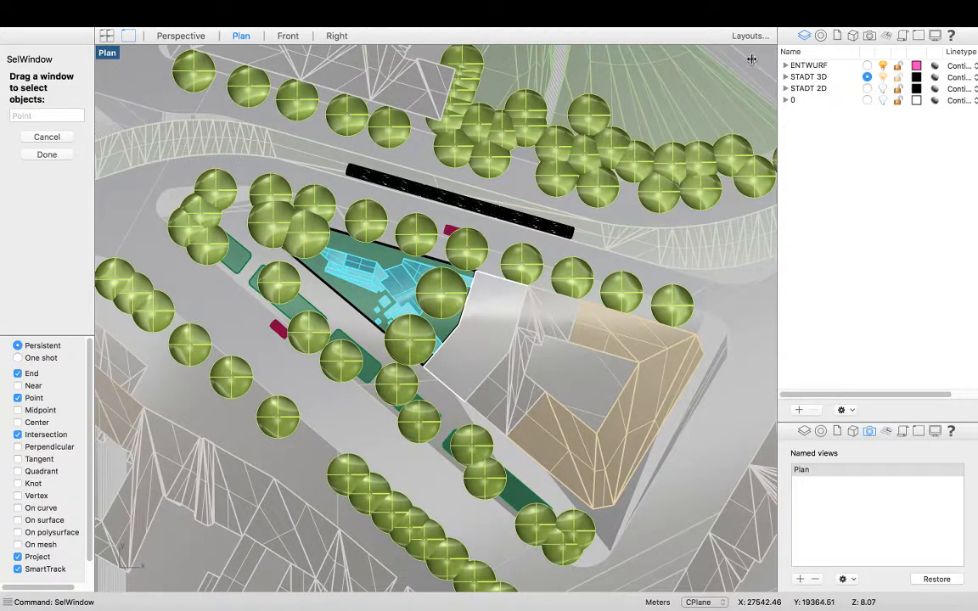
pyautogui.moveTo(698, 45)
pyautogui.mouseDown()
pyautogui.moveTo(592, 124)
pyautogui.moveTo(323, 365)
pyautogui.moveTo(152, 520)
pyautogui.moveTo(100, 587)
pyautogui.mouseUp()
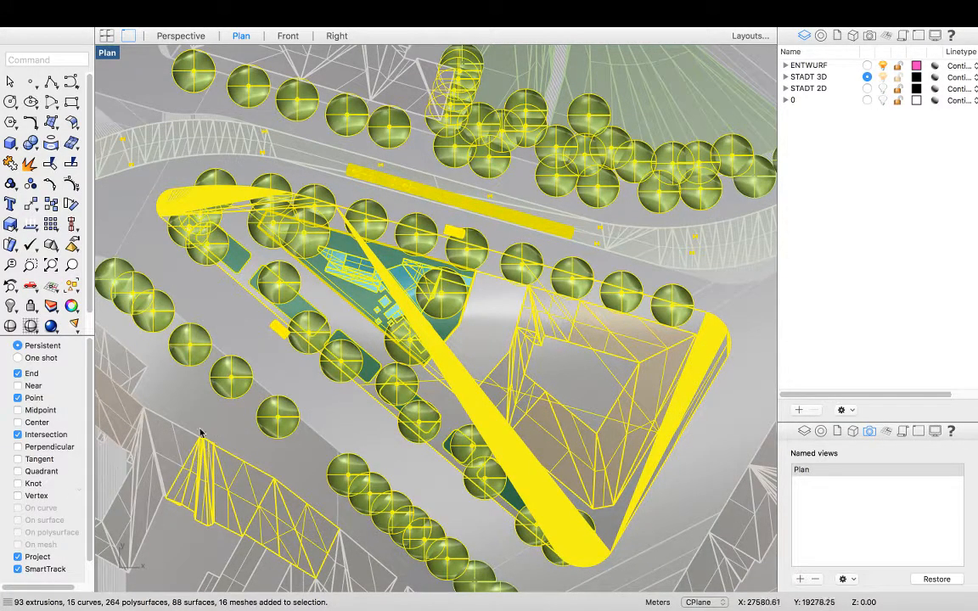
# Add the buildings along the lower-left street, the curved railway viaduct and the blocks above it to the selection in the Plan view.
pyautogui.keyDown('shift'); pyautogui.click(177, 449); pyautogui.keyUp('shift')
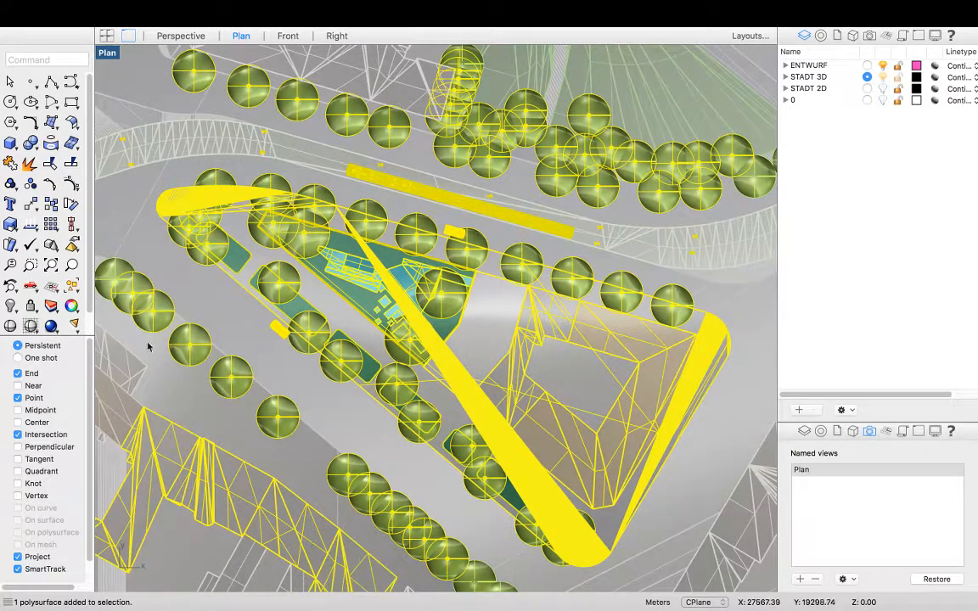
pyautogui.click(127, 409)
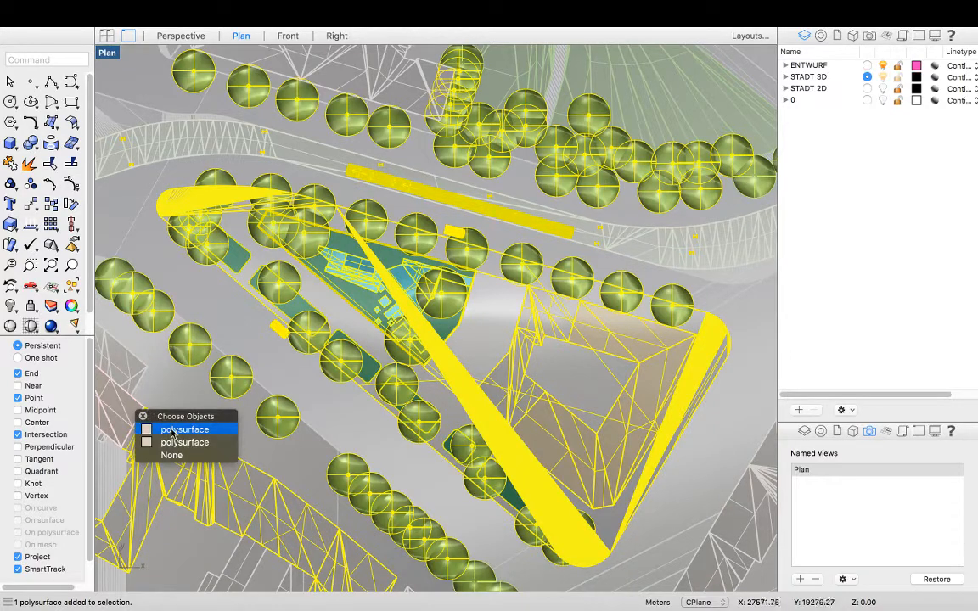
pyautogui.press('Return')
pyautogui.keyDown('shift'); pyautogui.click(194, 143); pyautogui.keyUp('shift')
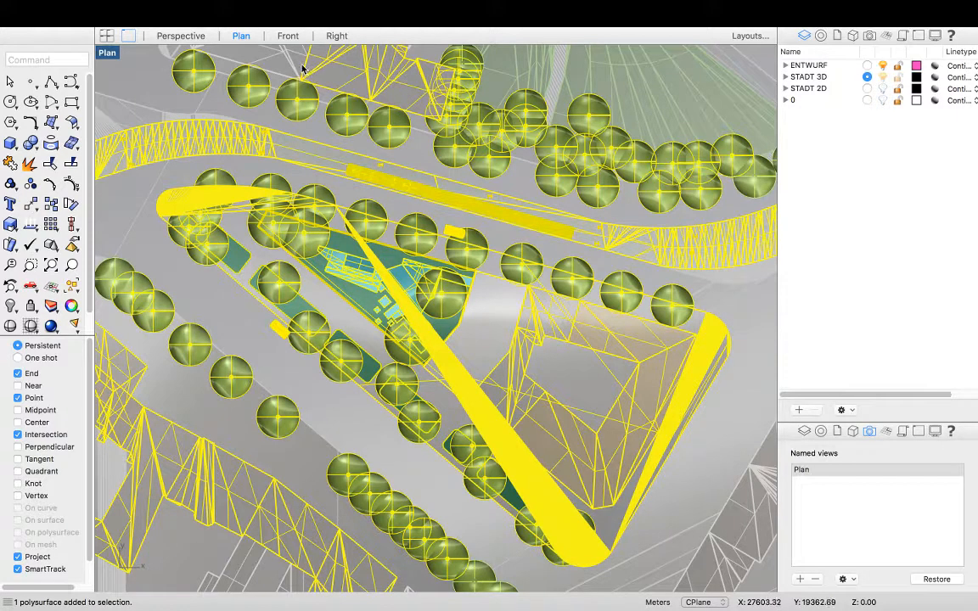
pyautogui.keyDown('shift'); pyautogui.click(167, 54); pyautogui.keyUp('shift')
pyautogui.keyDown('shift'); pyautogui.click(111, 114); pyautogui.keyUp('shift')
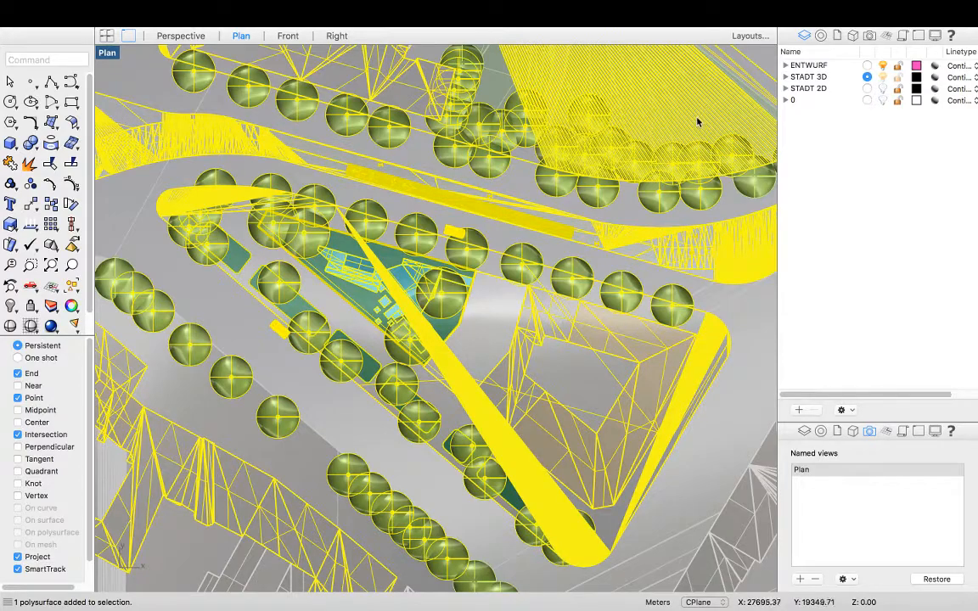
# Add the remaining ground surfaces and edge buildings around the site to the selection and group all selected objects.
pyautogui.keyDown('shift'); pyautogui.click(497, 85); pyautogui.keyUp('shift')
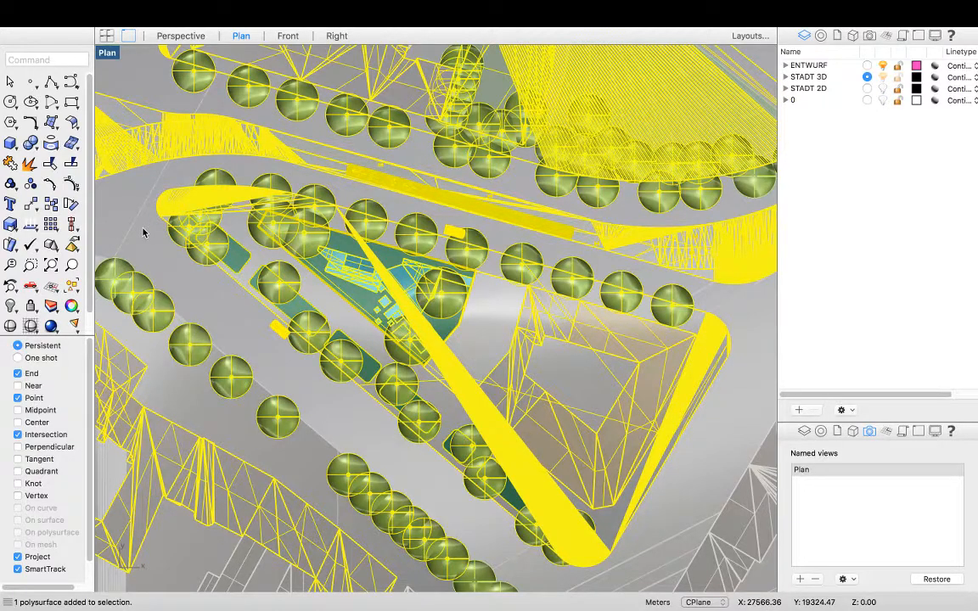
pyautogui.keyDown('shift'); pyautogui.click(351, 406); pyautogui.keyUp('shift')
pyautogui.keyDown('shift'); pyautogui.click(329, 501); pyautogui.keyUp('shift')
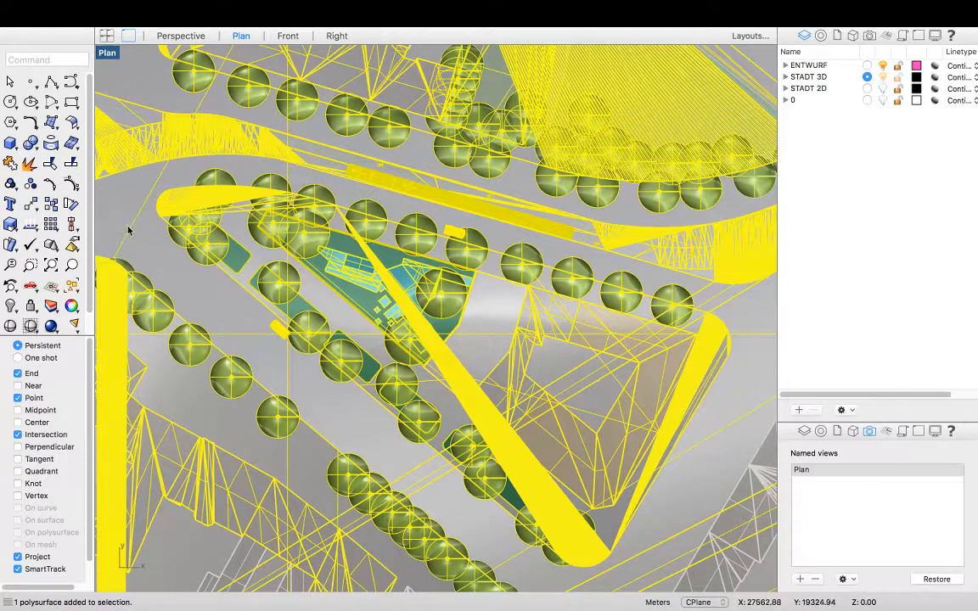
pyautogui.keyDown('shift'); pyautogui.click(731, 529); pyautogui.keyUp('shift')
pyautogui.keyDown('shift'); pyautogui.click(715, 579); pyautogui.keyUp('shift')
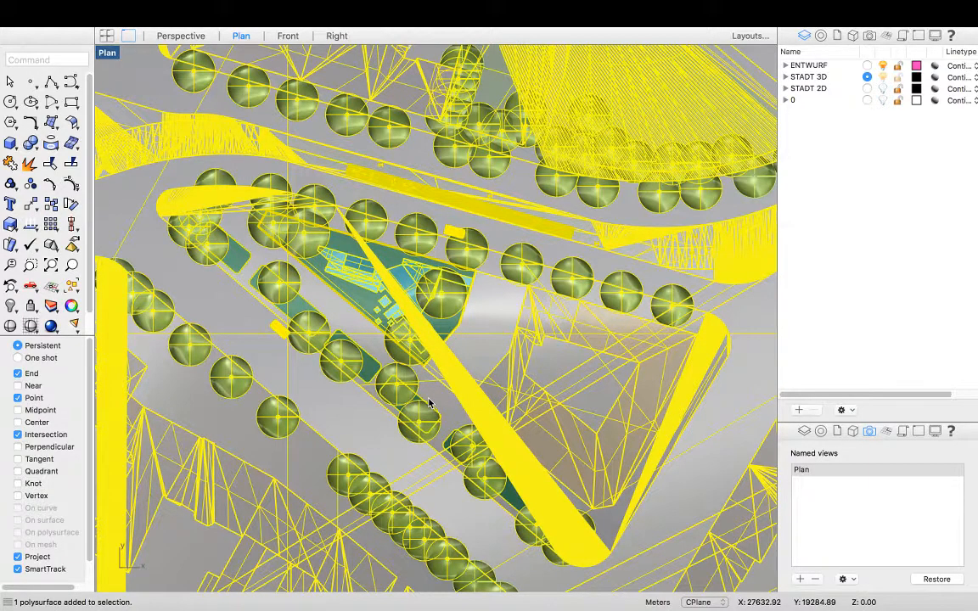
pyautogui.press('super+g')
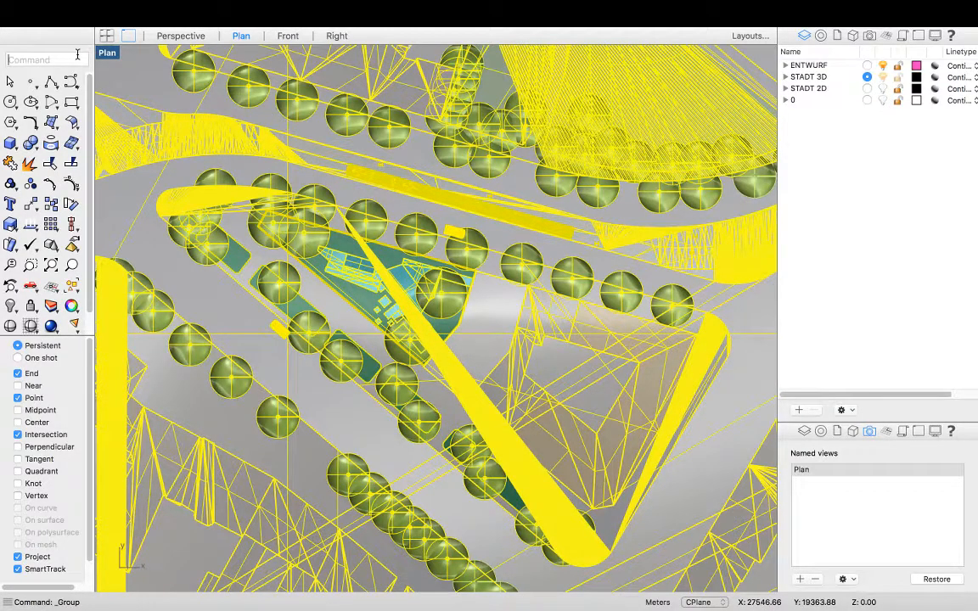
pyautogui.write('make')
pyautogui.press('Return')
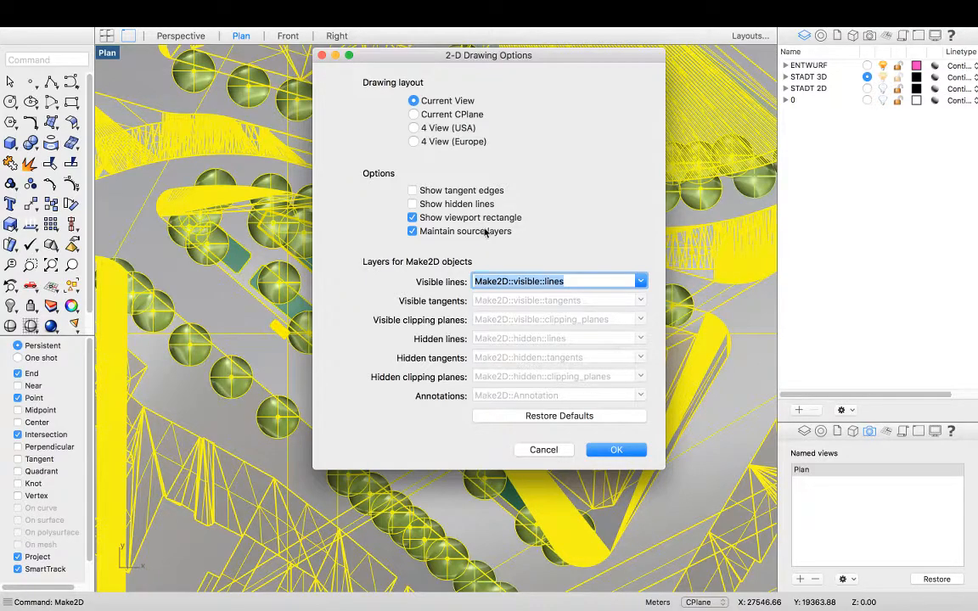
pyautogui.click(541, 453)
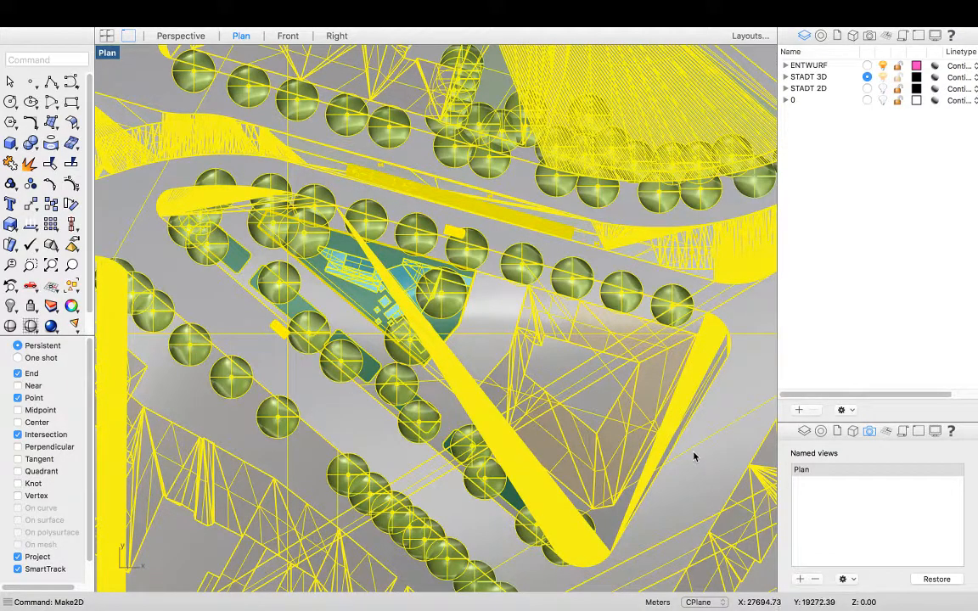
pyautogui.press('Escape')
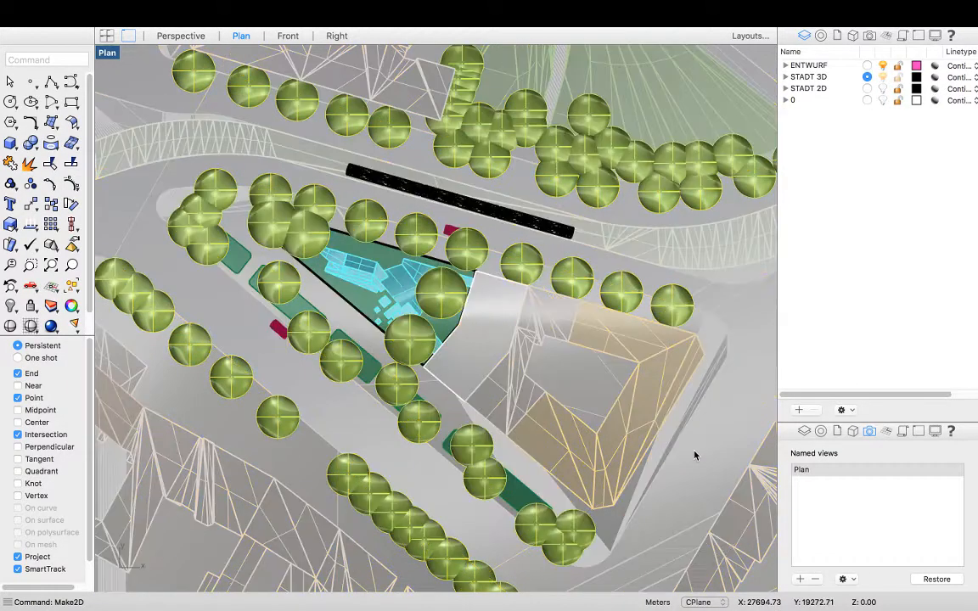
# Hide the TREE sublayer of STADT 3D and pick the saved Plan view.
pyautogui.click(786, 77)
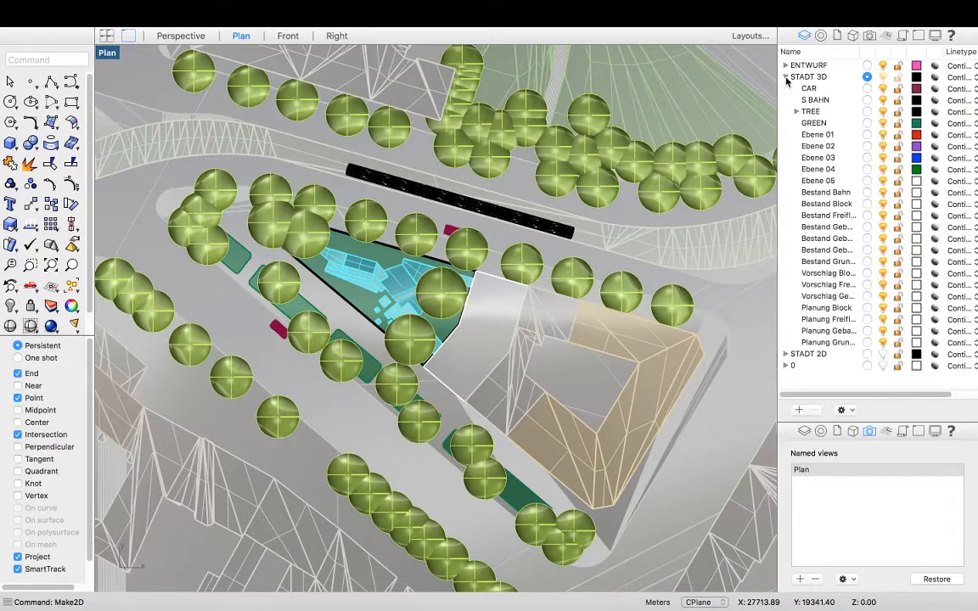
pyautogui.click(883, 112)
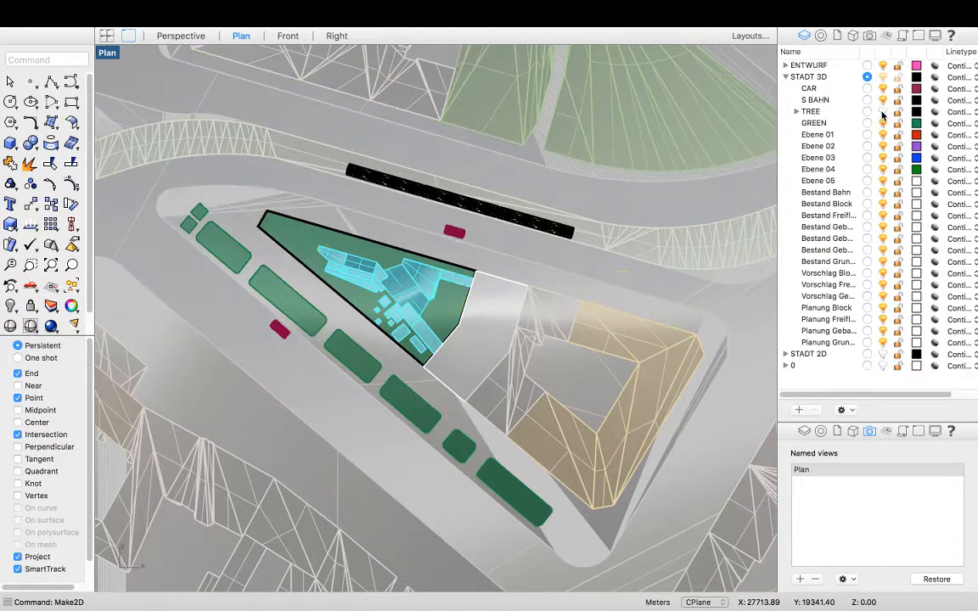
pyautogui.click(786, 77)
pyautogui.click(803, 472)
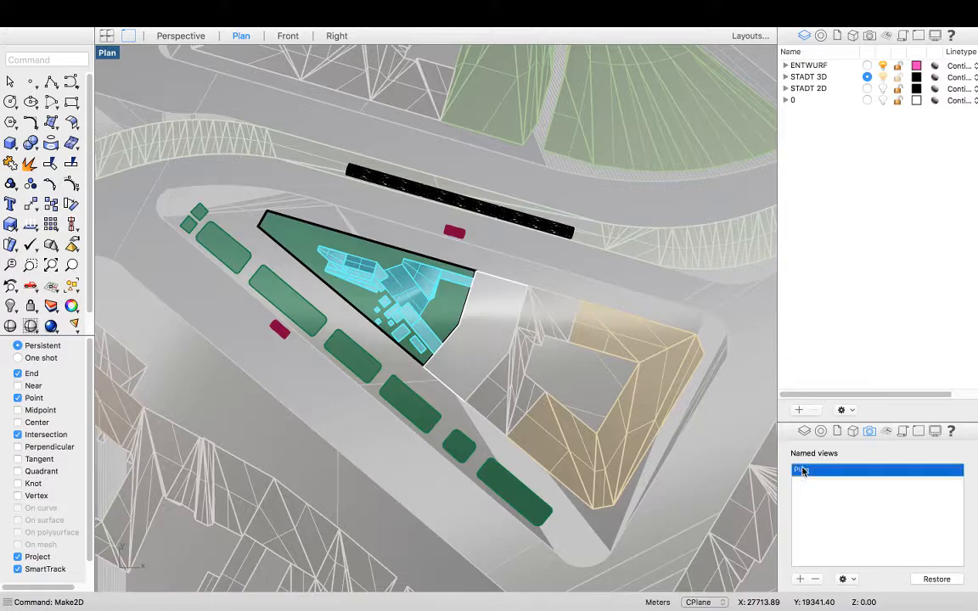
# Try to select the 3D objects across the whole Plan view with SelWindow.
pyautogui.click(29, 58)
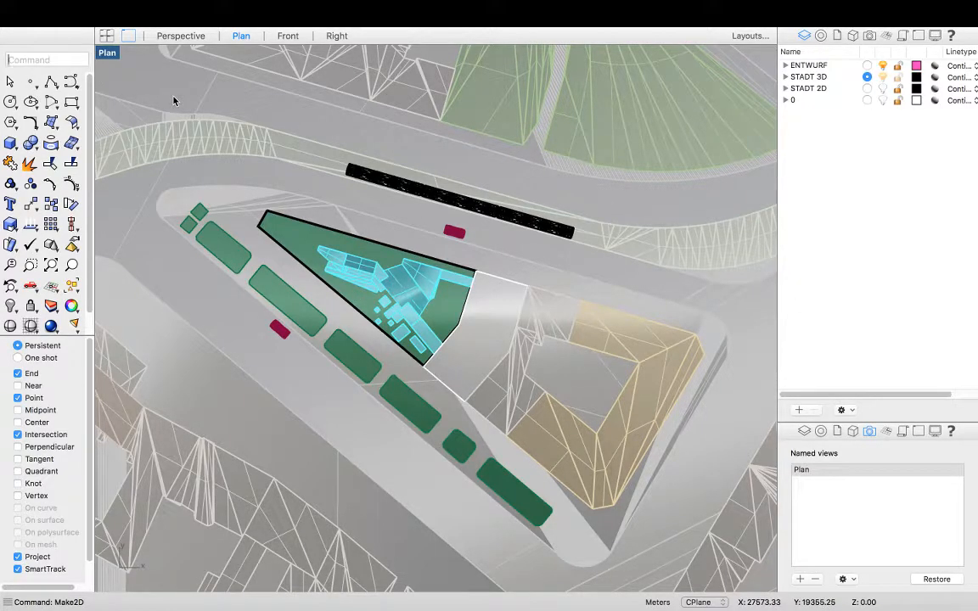
pyautogui.write('SelWindow')
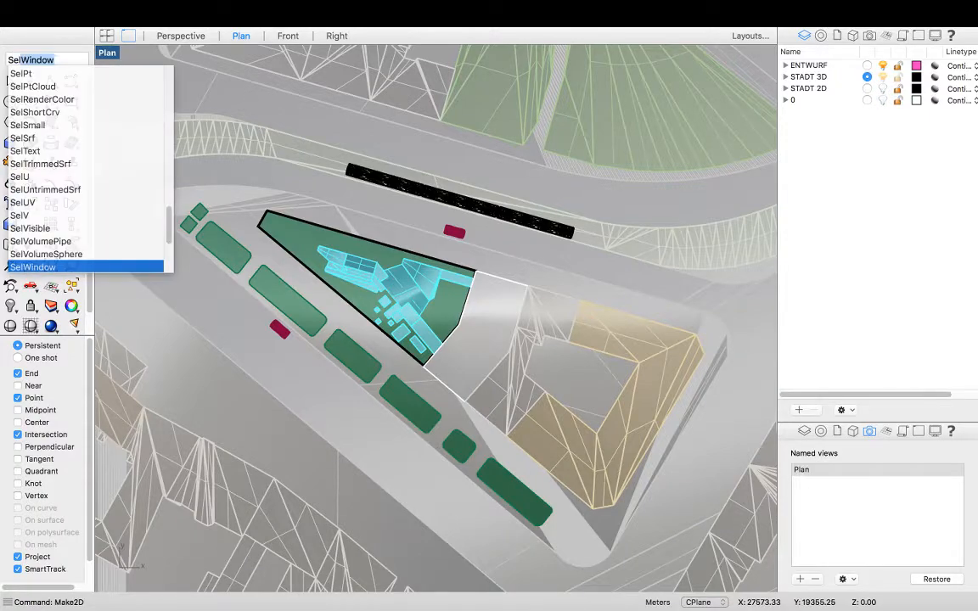
pyautogui.press('Return')
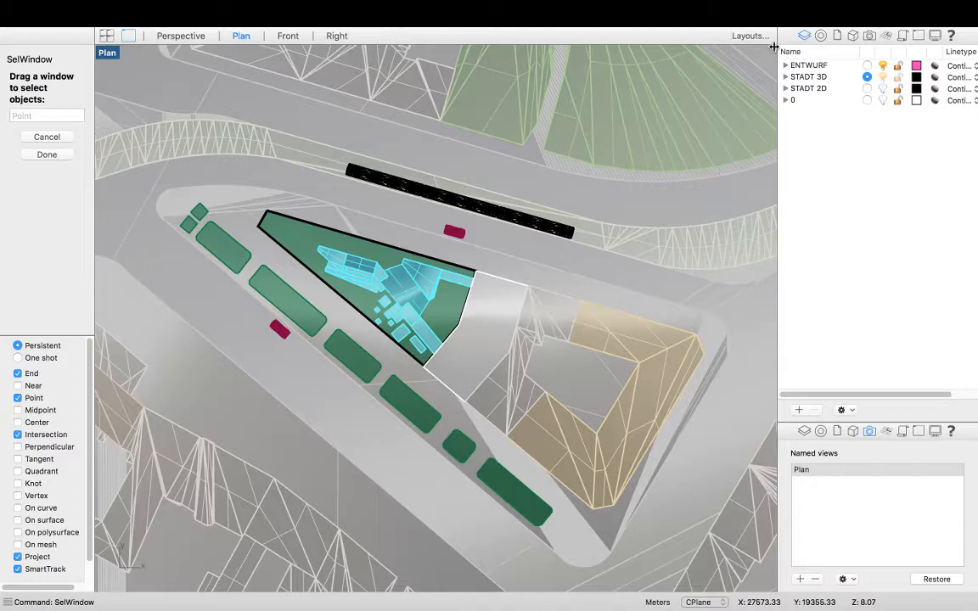
pyautogui.moveTo(775, 54); pyautogui.dragTo(98, 596)
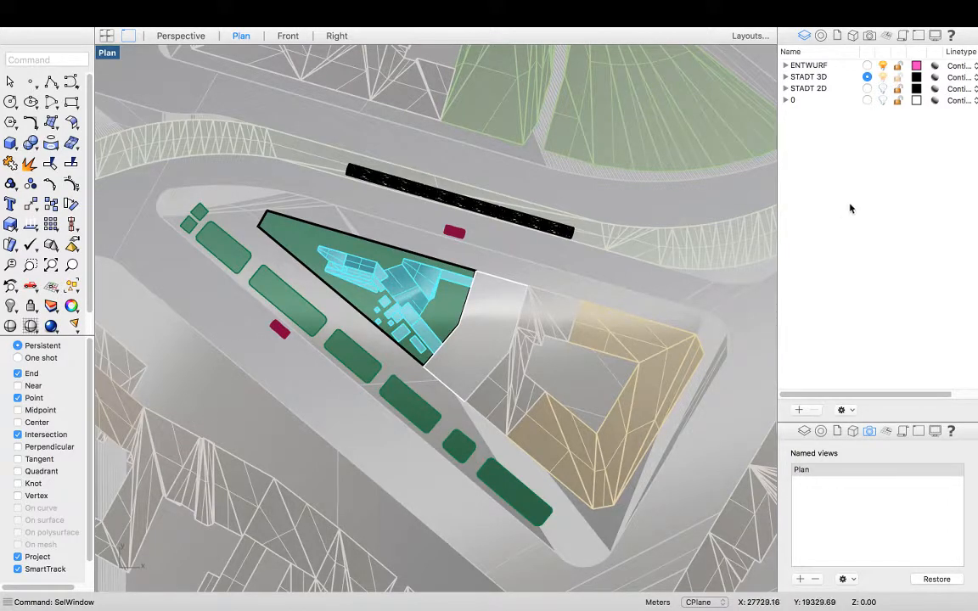
# Run SelWindow again over the Plan view, clear the selection and reselect all visible objects.
pyautogui.click(26, 57)
pyautogui.write('SelWindow')
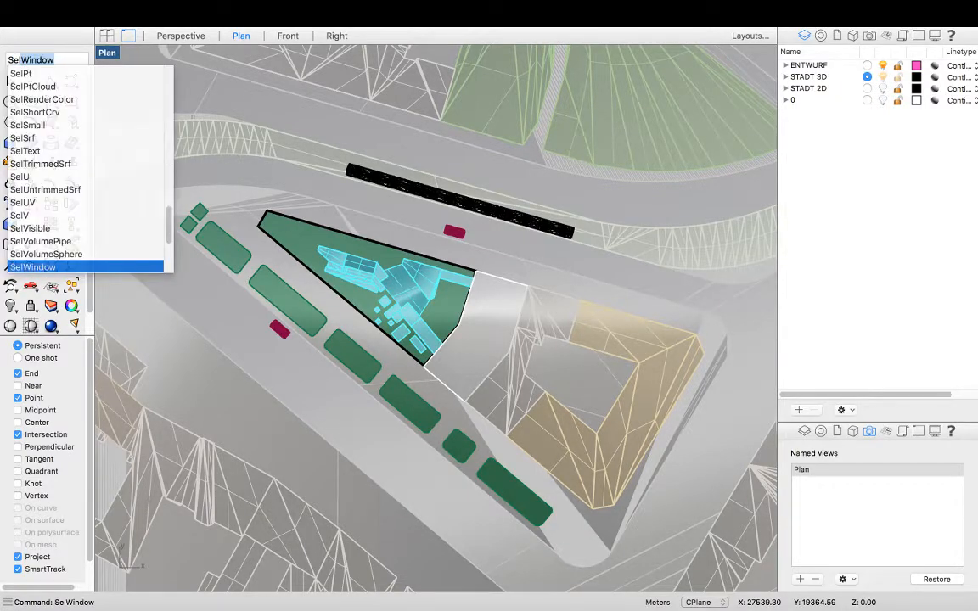
pyautogui.press('Return')
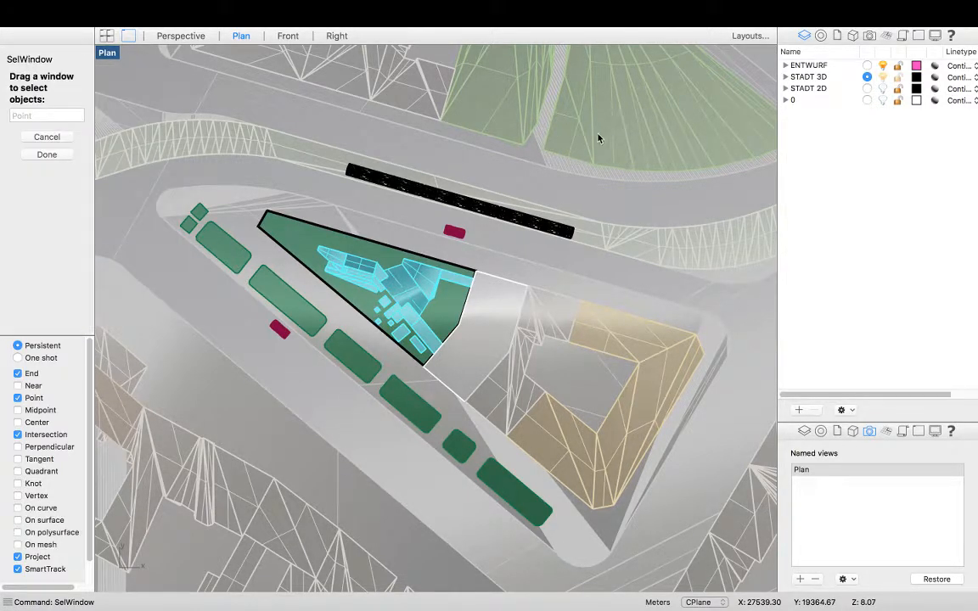
pyautogui.moveTo(775, 52); pyautogui.dragTo(98, 591)
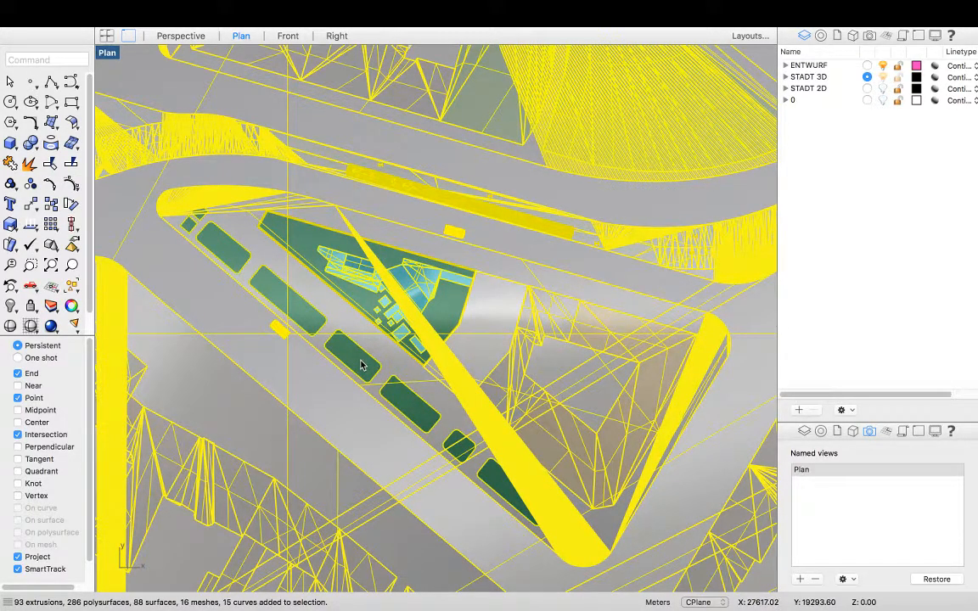
pyautogui.press('Escape')
pyautogui.press('Escape')
pyautogui.hotkey('ctrl', 'a')
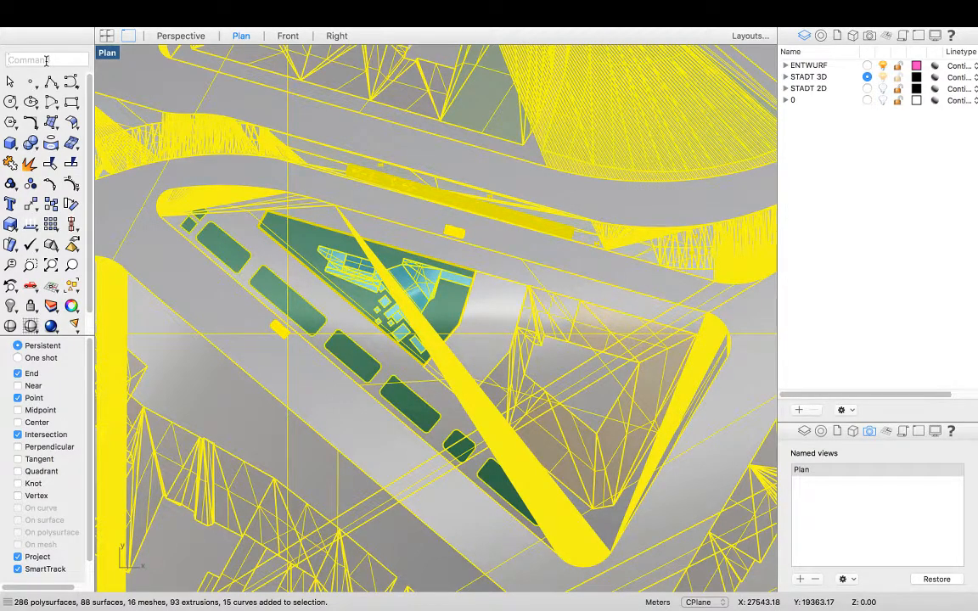
# Create a Make2D drawing of the selection from the current view, showing the viewport rectangle and maintaining source layers.
pyautogui.write('Make2D')
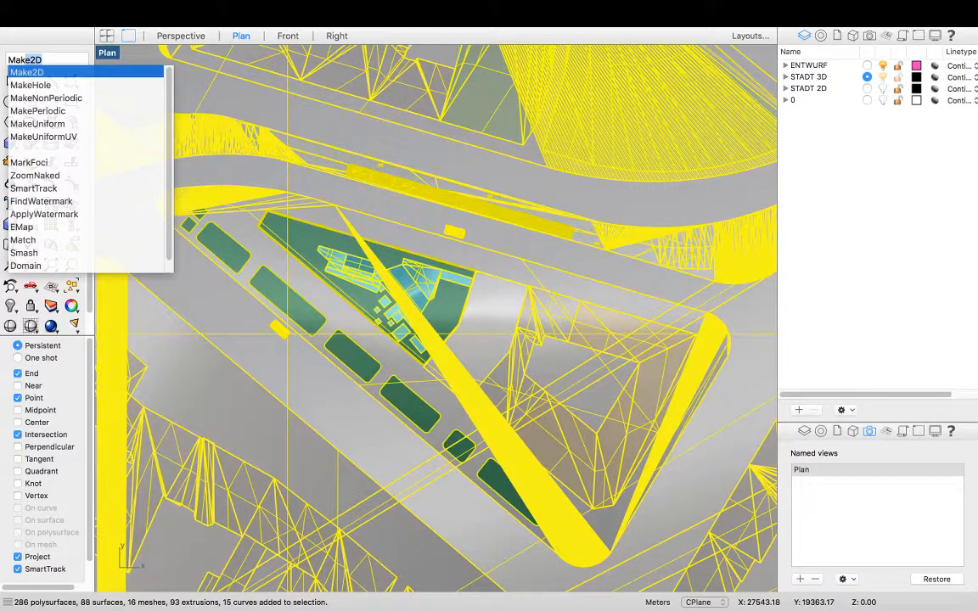
pyautogui.press('Return')
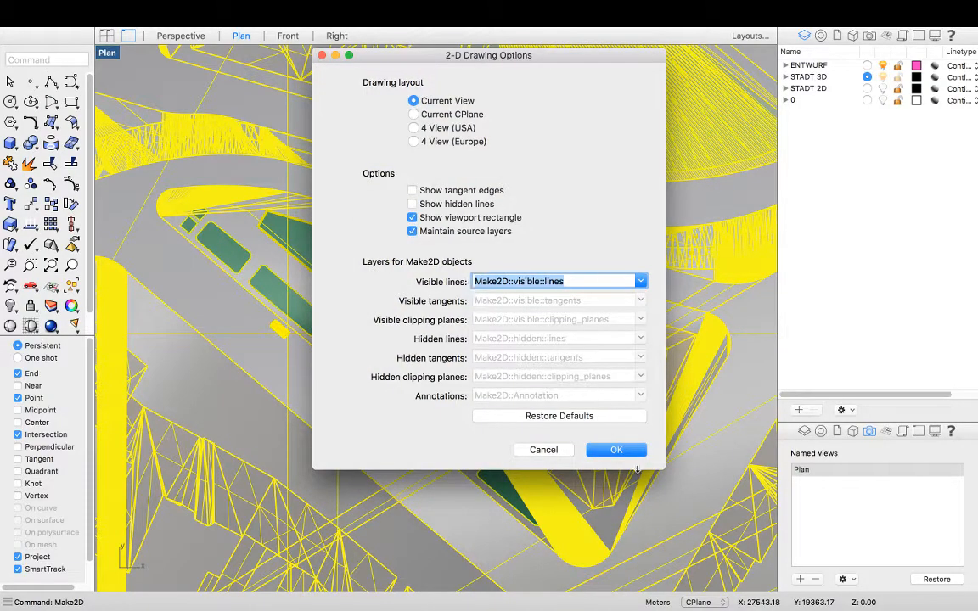
pyautogui.click(616, 450)
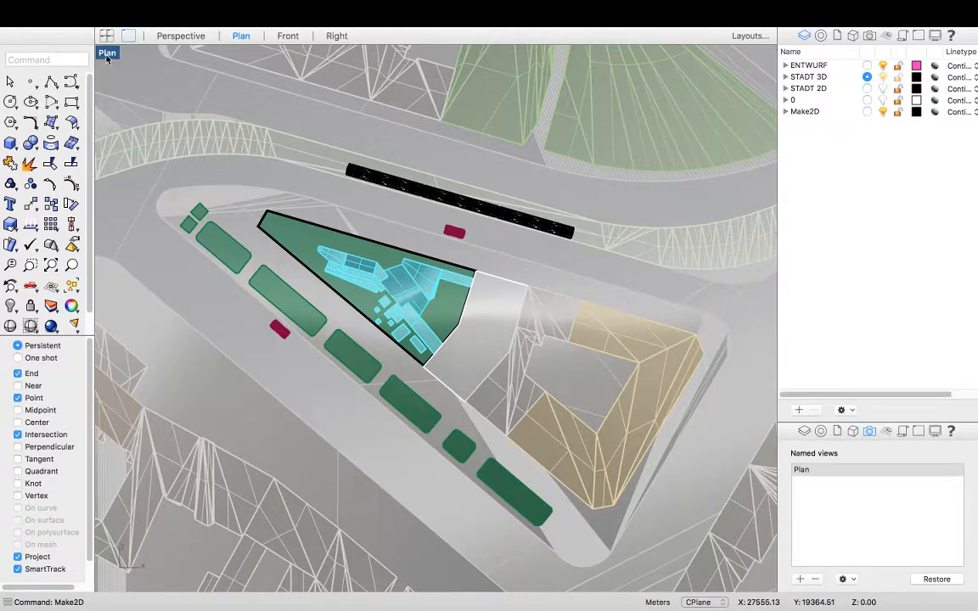
# Zoom the Plan view to the selected Make2D linework.
pyautogui.click(62, 61)
pyautogui.write('Zoom')
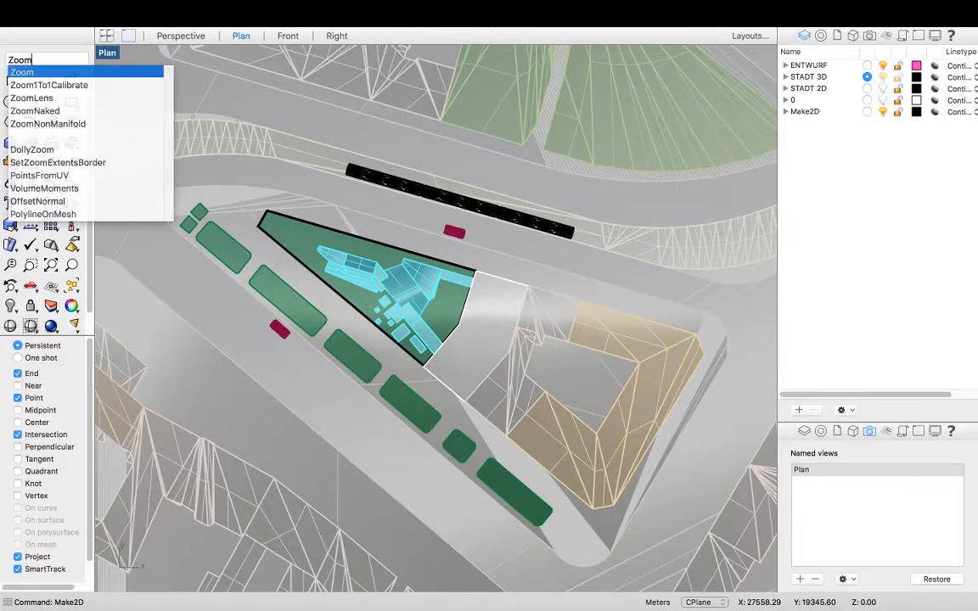
pyautogui.press('Return')
pyautogui.click(60, 226)
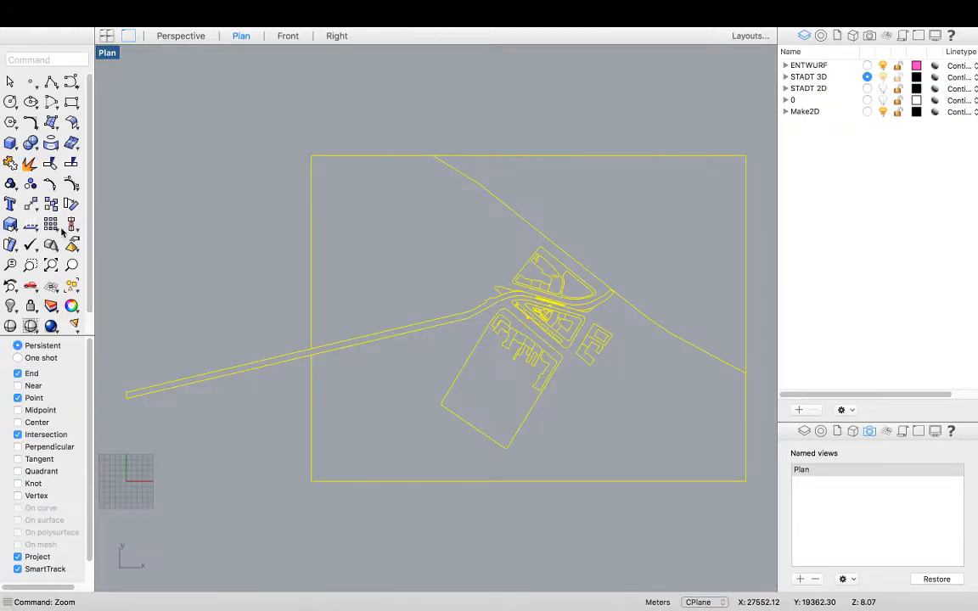
# Clear the selection and examine the Make2D linework of the site and its surrounding blocks.
pyautogui.scroll(7, 581, 324)
pyautogui.scroll(-5, 511, 321)
pyautogui.scroll(8, 510, 320)
pyautogui.scroll(-5, 474, 321)
pyautogui.press('Escape')
pyautogui.scroll(5, 306, 332)
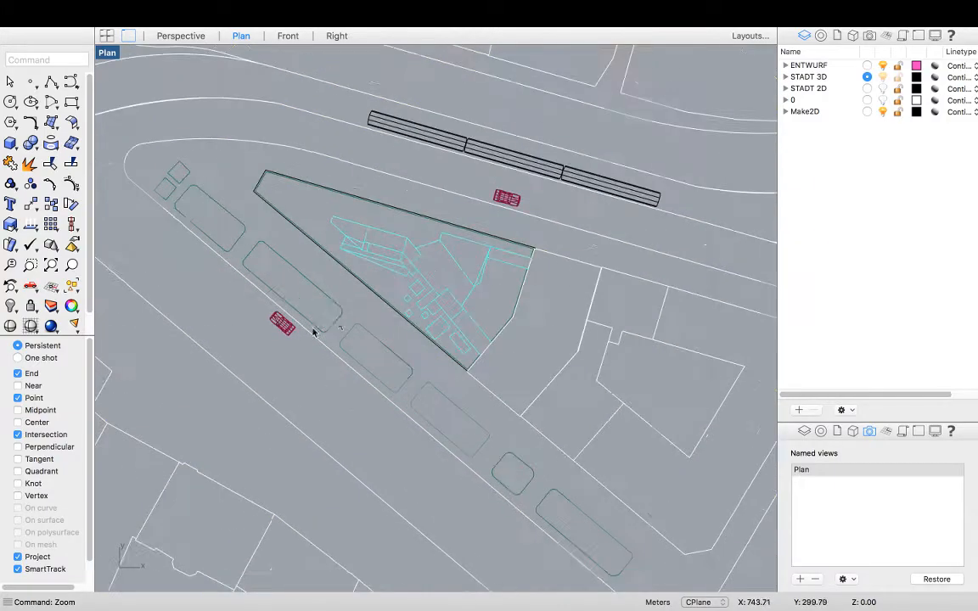
pyautogui.scroll(-4, 431, 351)
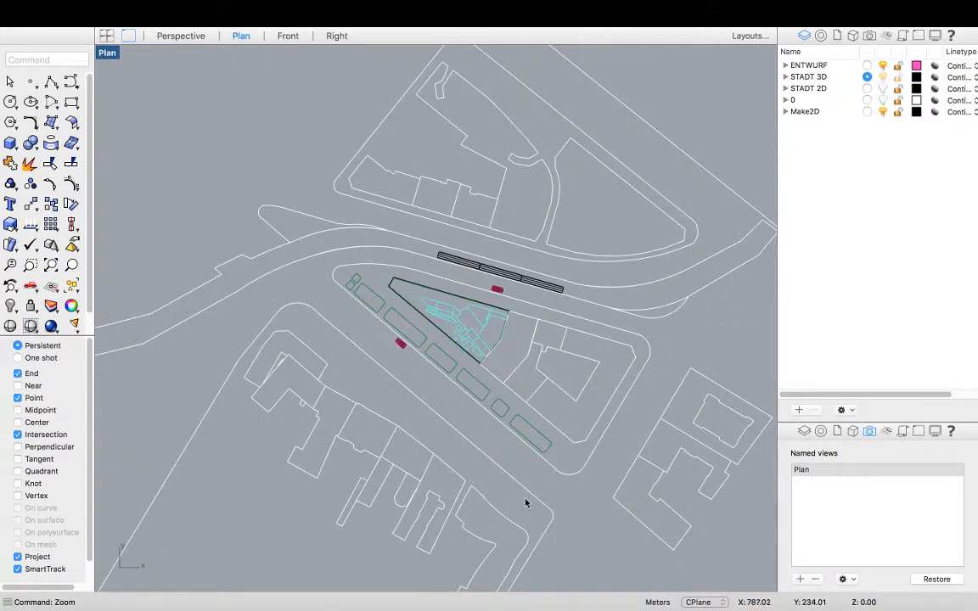
pyautogui.scroll(4, 498, 320)
pyautogui.scroll(-3, 497, 320)
pyautogui.scroll(-3, 490, 317)
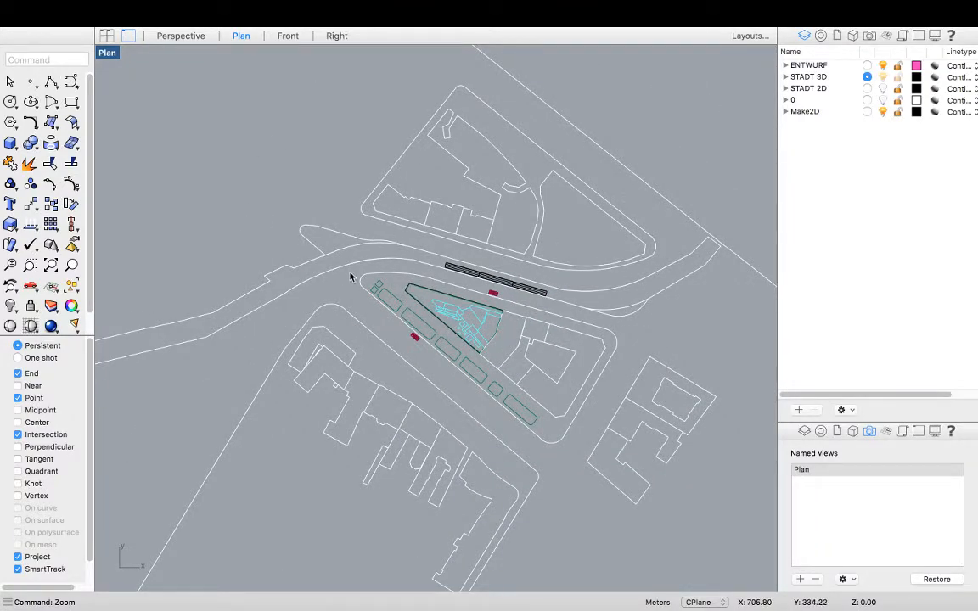
# Switch to the four-view layout and select all Make2D curves with a window in the Plan view.
pyautogui.doubleClick(108, 53)
pyautogui.scroll(-5, 357, 271)
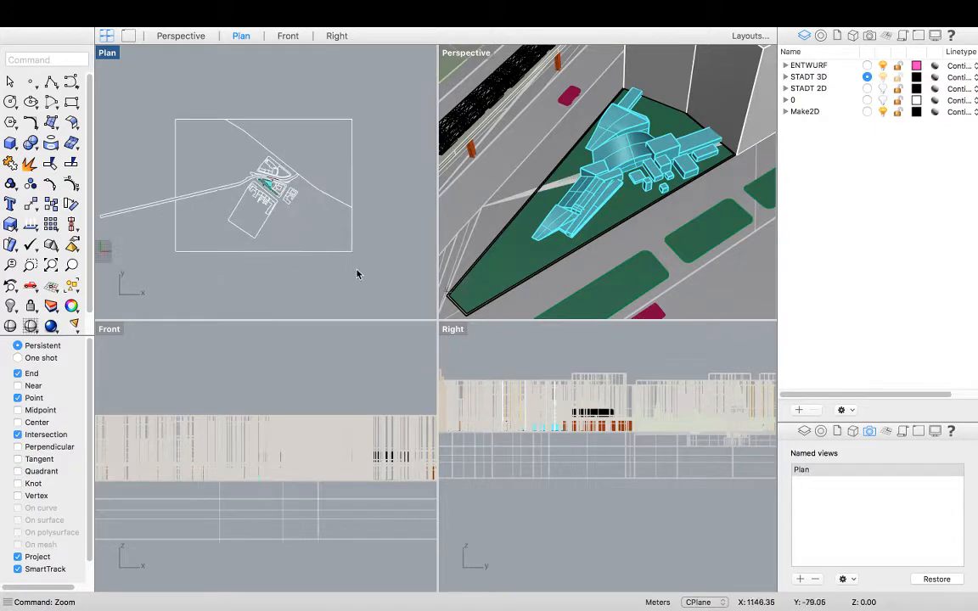
pyautogui.moveTo(376, 272); pyautogui.dragTo(174, 64)
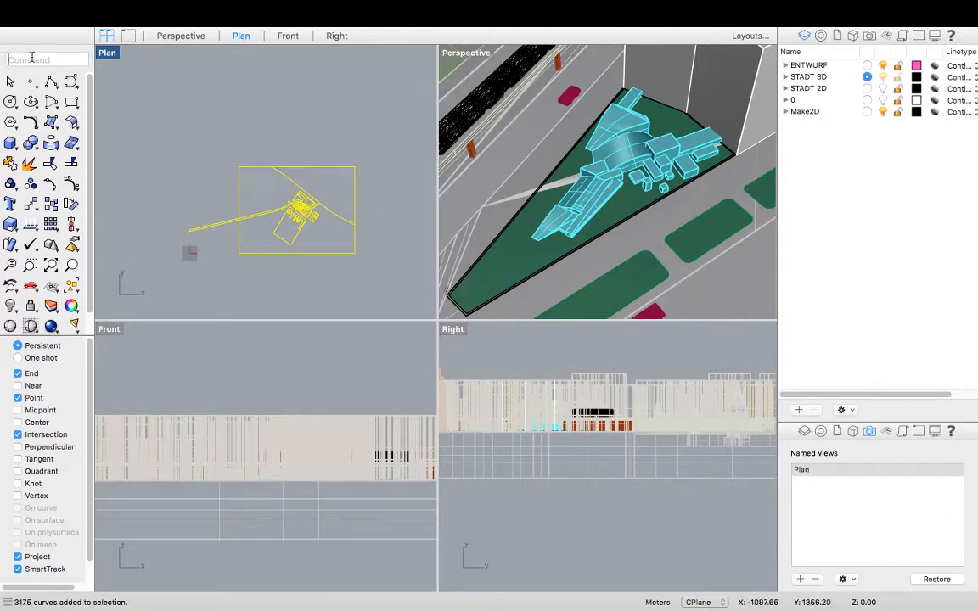
# Zoom both the Plan and Perspective views to the selected Make2D curves.
pyautogui.write('Zoom')
pyautogui.press('Return')
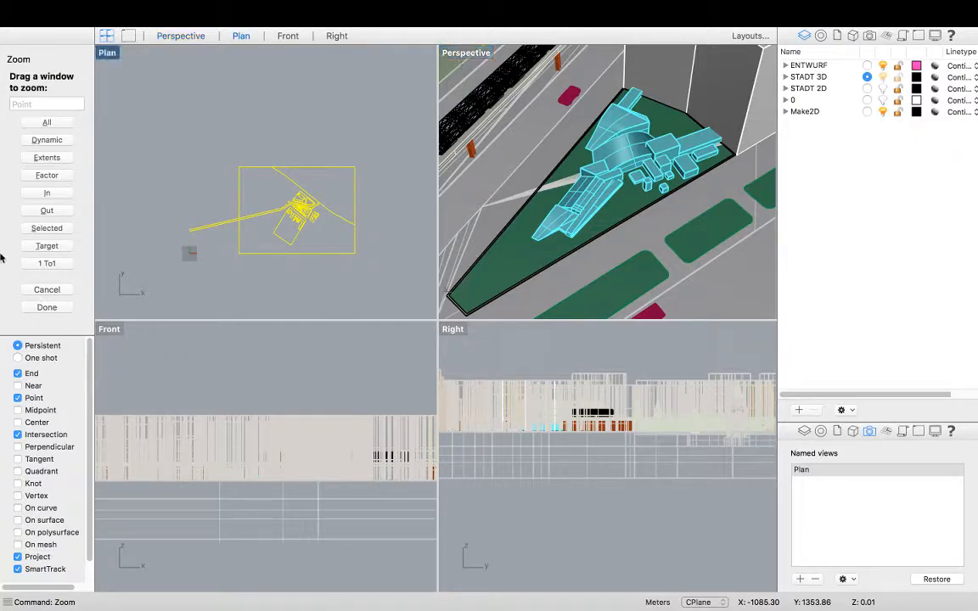
pyautogui.click(46, 227)
pyautogui.click(481, 59)
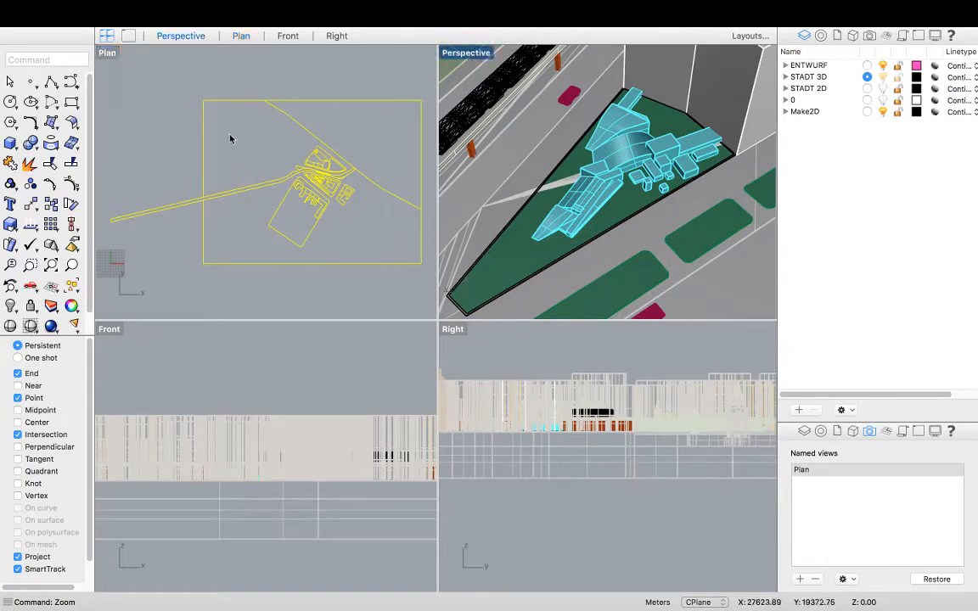
pyautogui.press('Return')
pyautogui.click(47, 228)
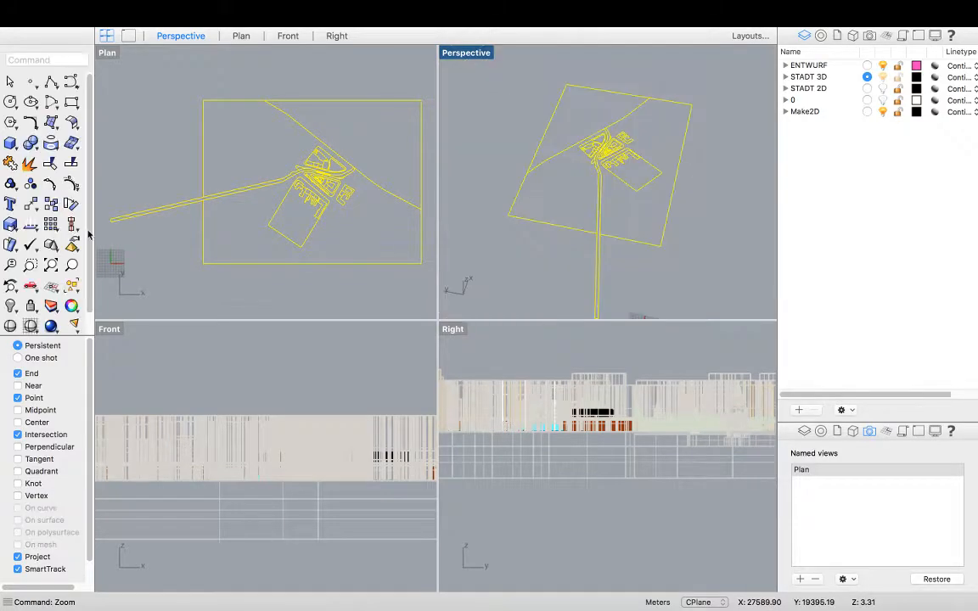
# Zoom the Front and Right views to the selected Make2D curves.
pyautogui.press('Return')
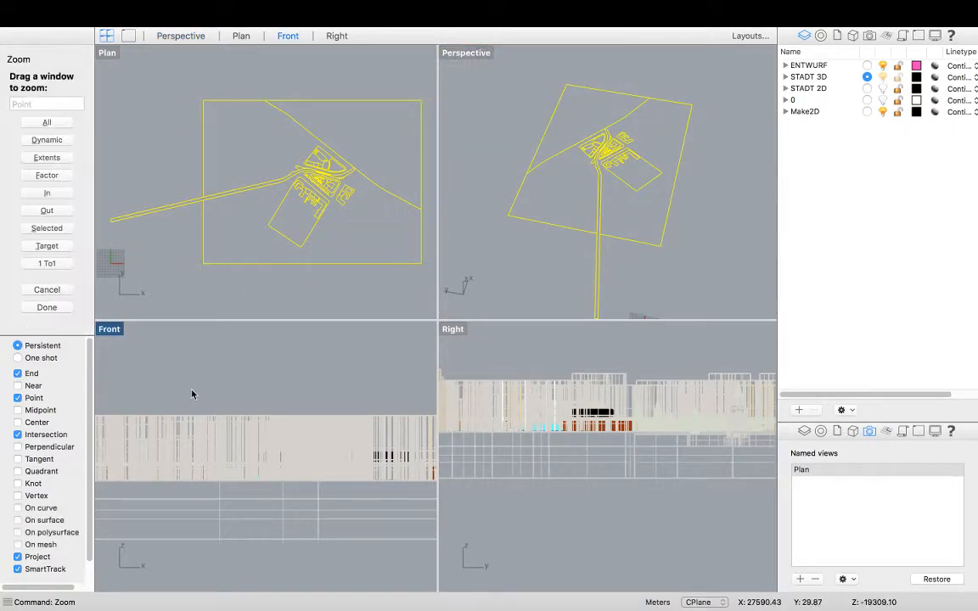
pyautogui.click(54, 227)
pyautogui.click(454, 328)
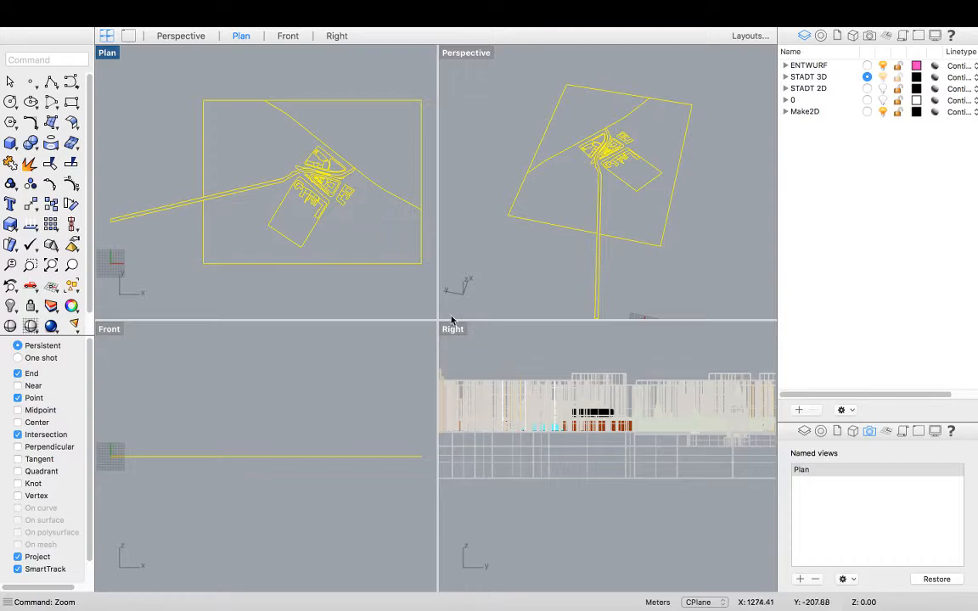
pyautogui.press('Return')
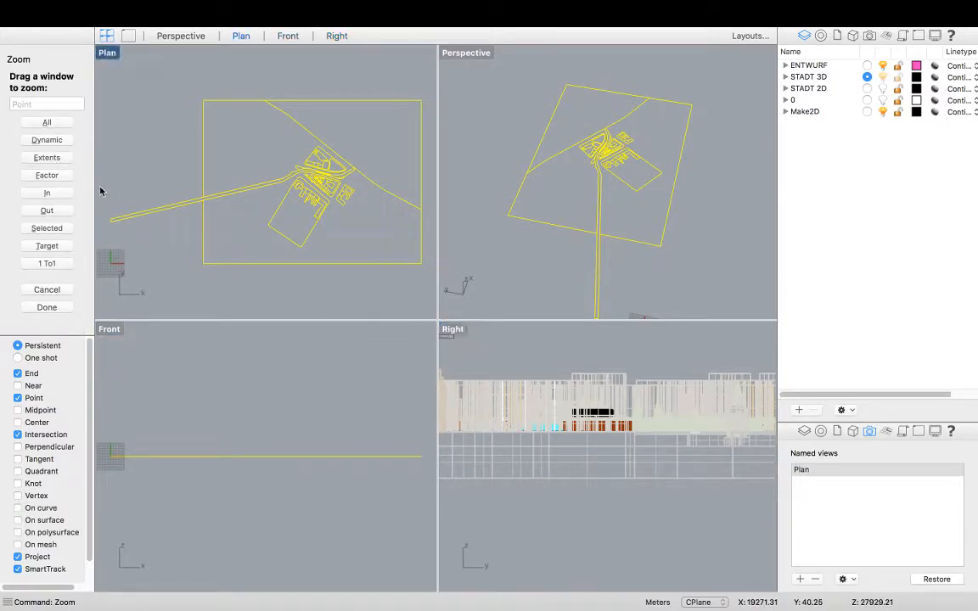
pyautogui.click(456, 330)
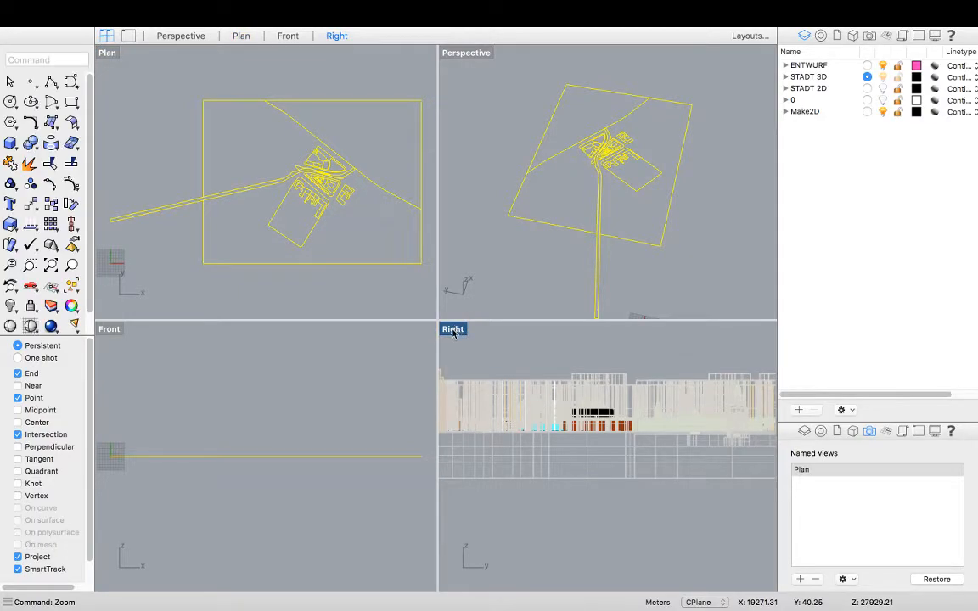
pyautogui.press('Return')
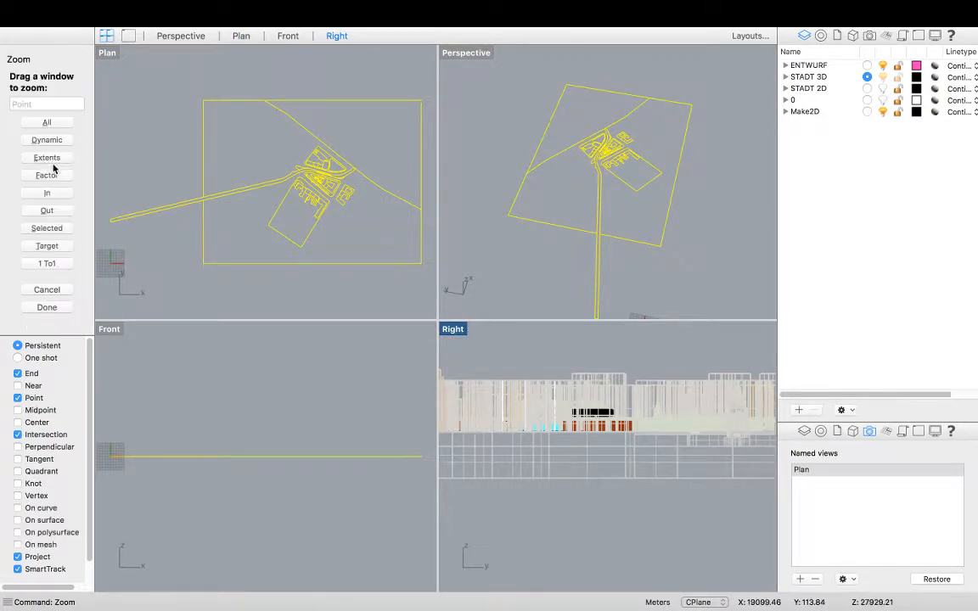
pyautogui.click(49, 211)
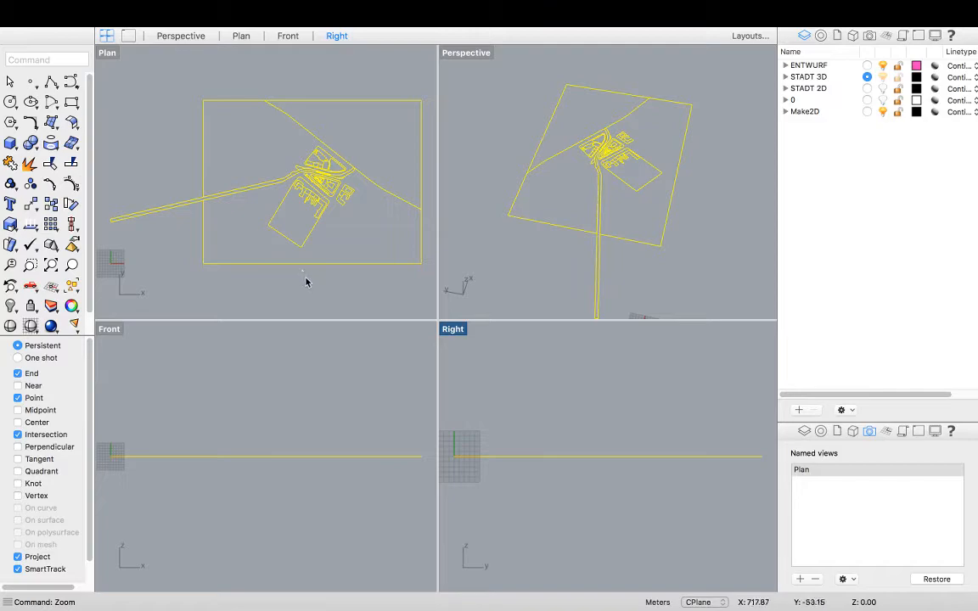
# Clear the selection and examine the Make2D linework around the triangular site in the Plan and Perspective views.
pyautogui.click(316, 179)
pyautogui.scroll(5, 300, 174)
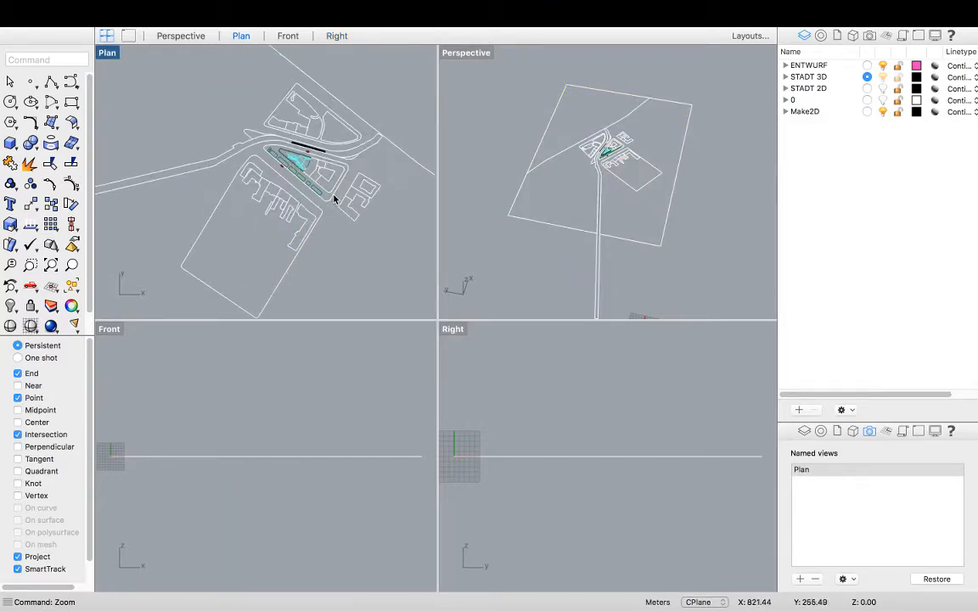
pyautogui.scroll(-2, 275, 181)
pyautogui.scroll(-3, 500, 483)
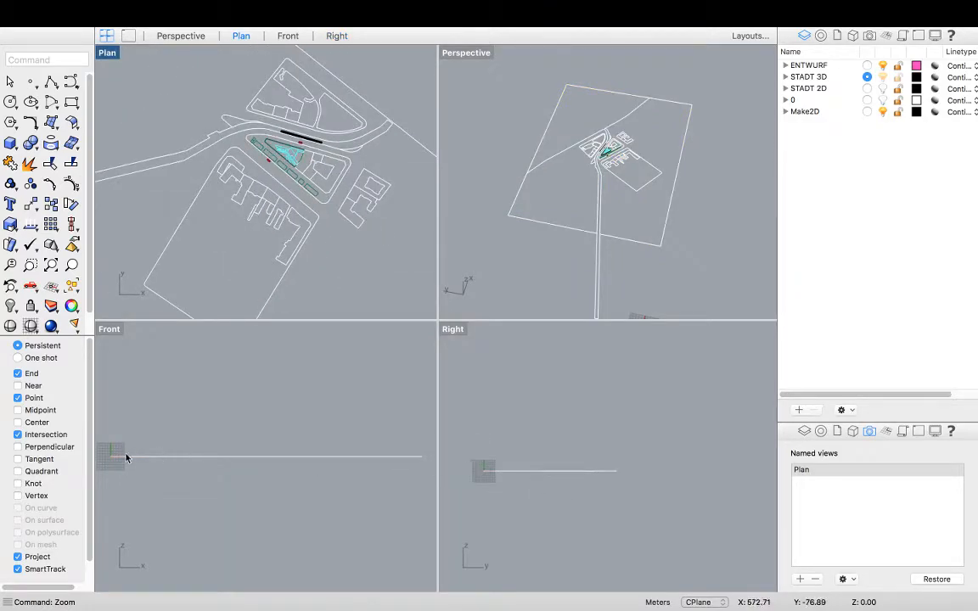
pyautogui.scroll(8, 714, 166)
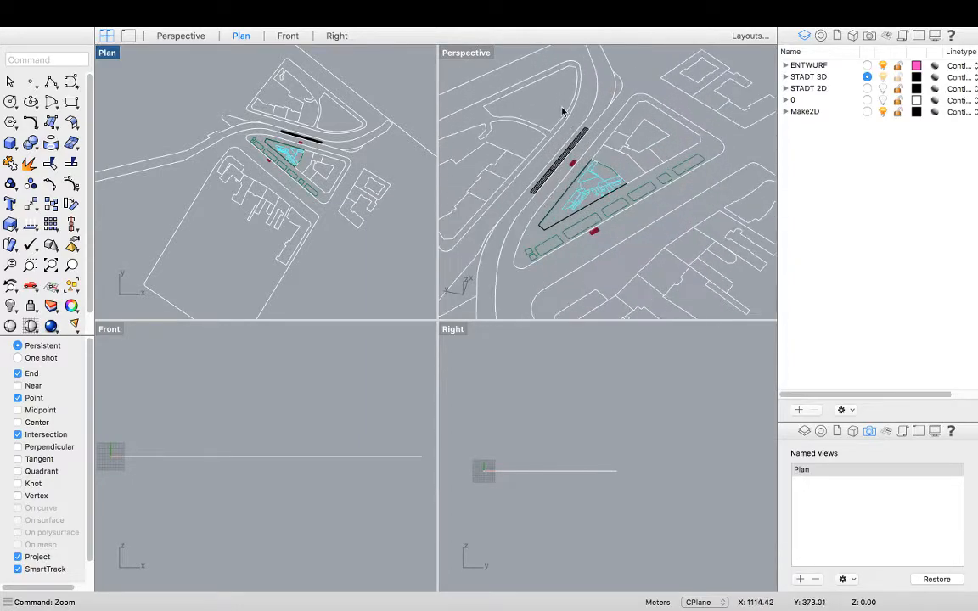
pyautogui.scroll(5, 305, 153)
pyautogui.scroll(2, 293, 160)
pyautogui.scroll(-8, 280, 153)
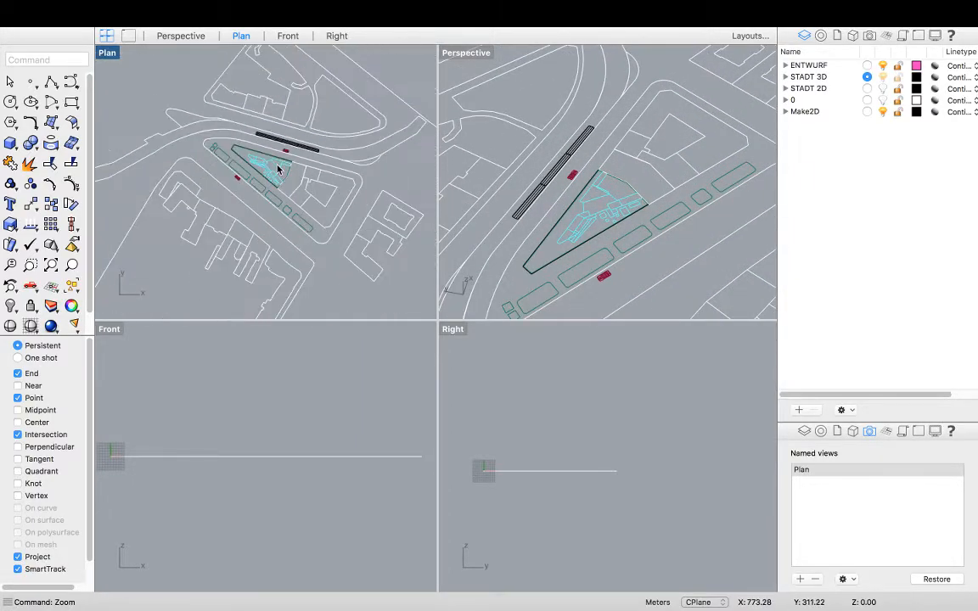
pyautogui.scroll(3, 272, 157)
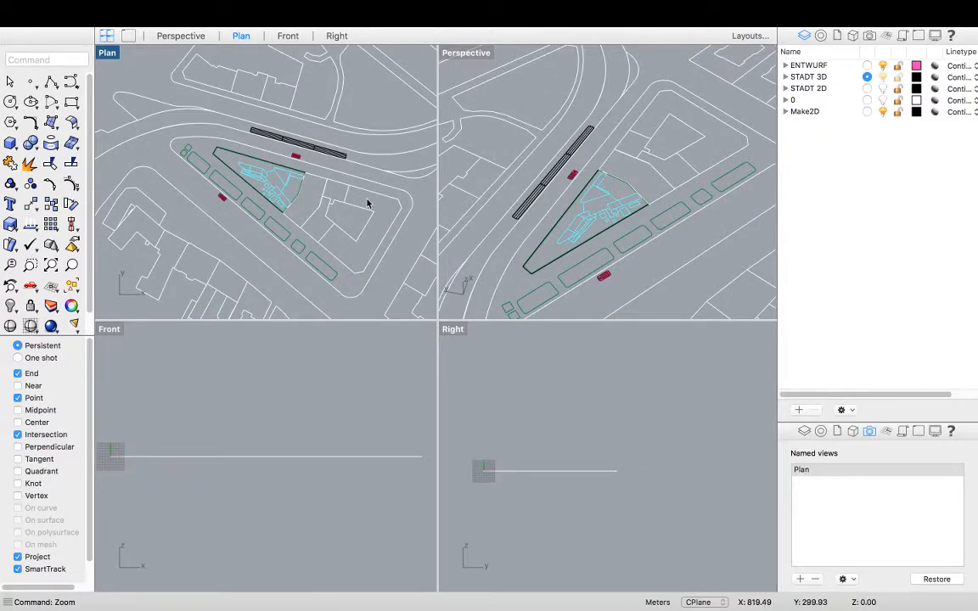
pyautogui.moveTo(278, 166); pyautogui.dragTo(266, 194, button='right')
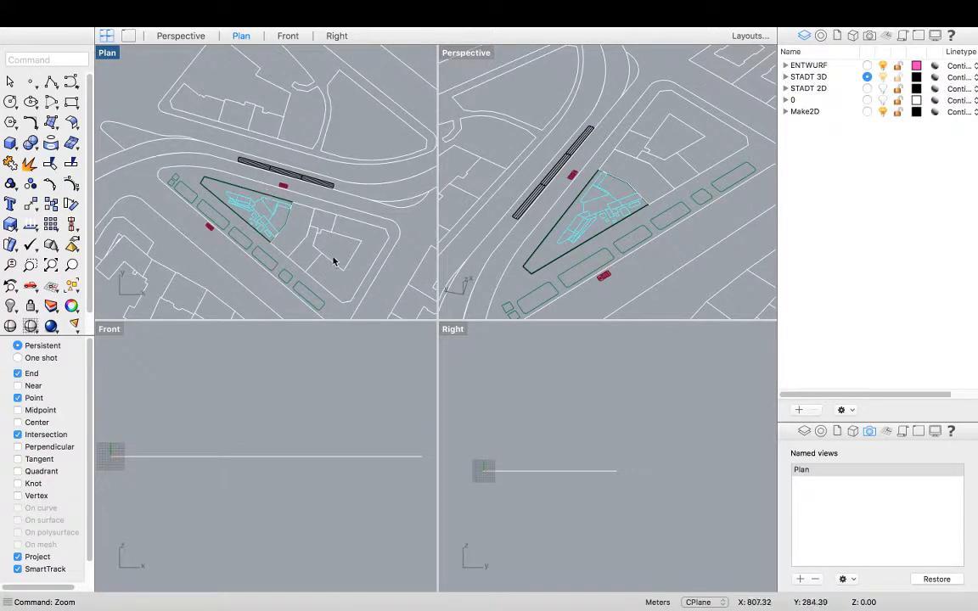
pyautogui.scroll(3, 340, 253)
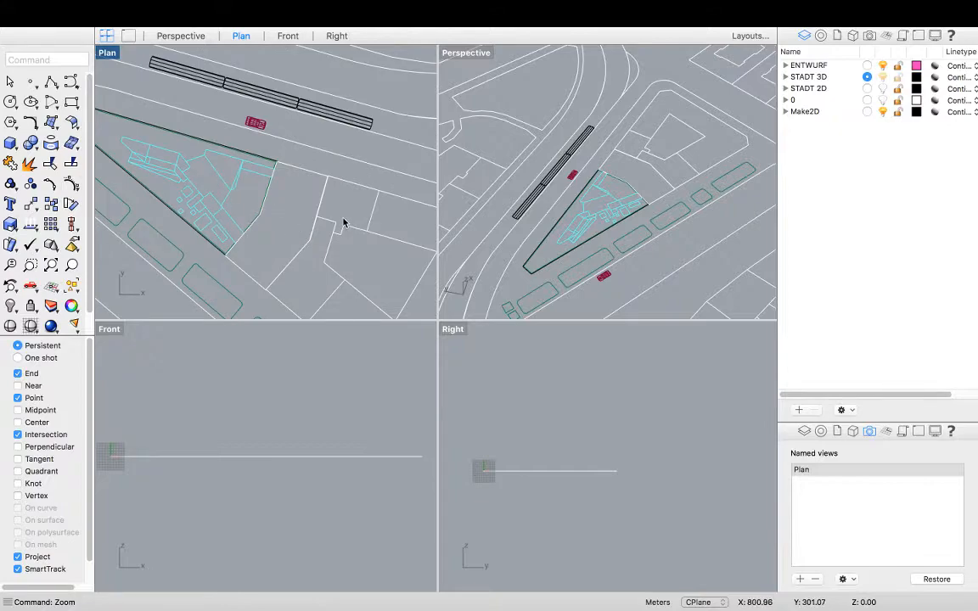
pyautogui.scroll(-2, 343, 221)
pyautogui.scroll(-3, 263, 177)
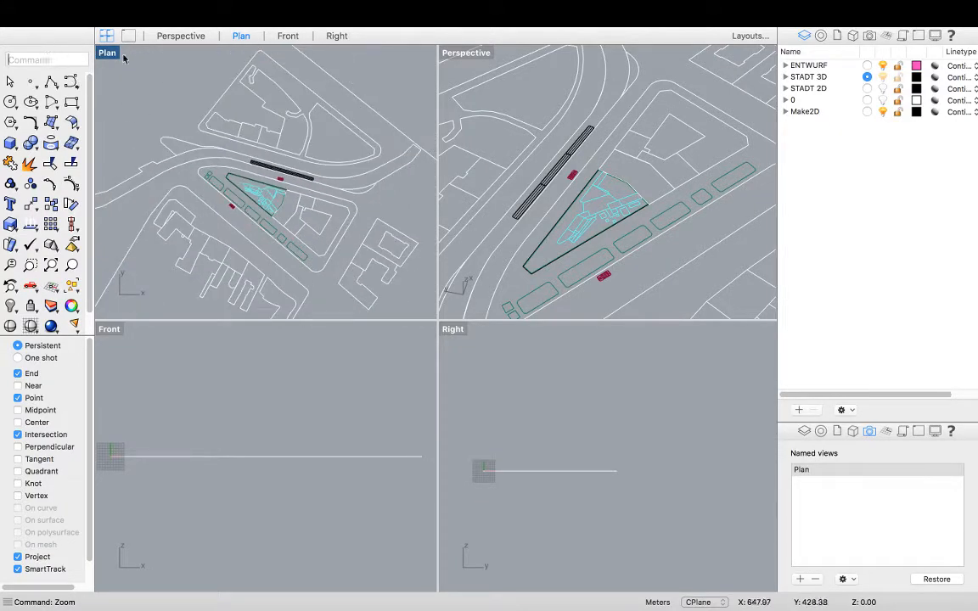
# Maximize the Plan view, zoom to the full model extents, and close in on the site in the 3D city model.
pyautogui.doubleClick(110, 53)
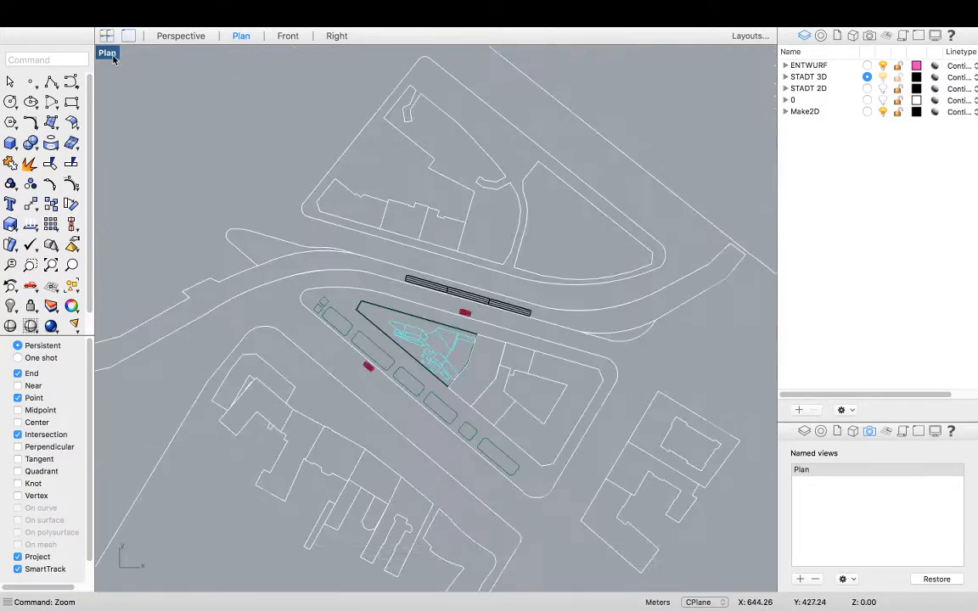
pyautogui.click(33, 60)
pyautogui.write('Zoom')
pyautogui.press('Return')
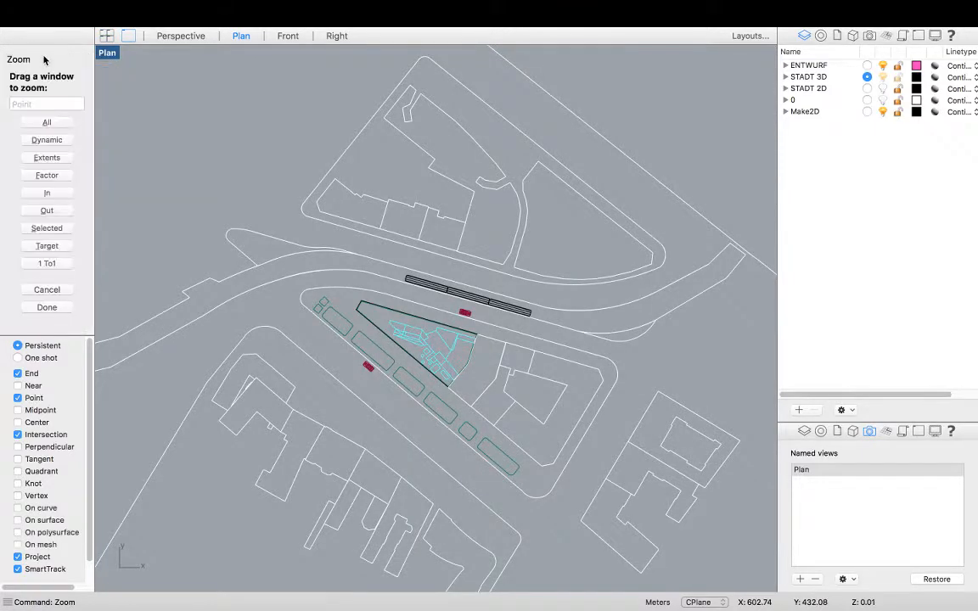
pyautogui.click(51, 141)
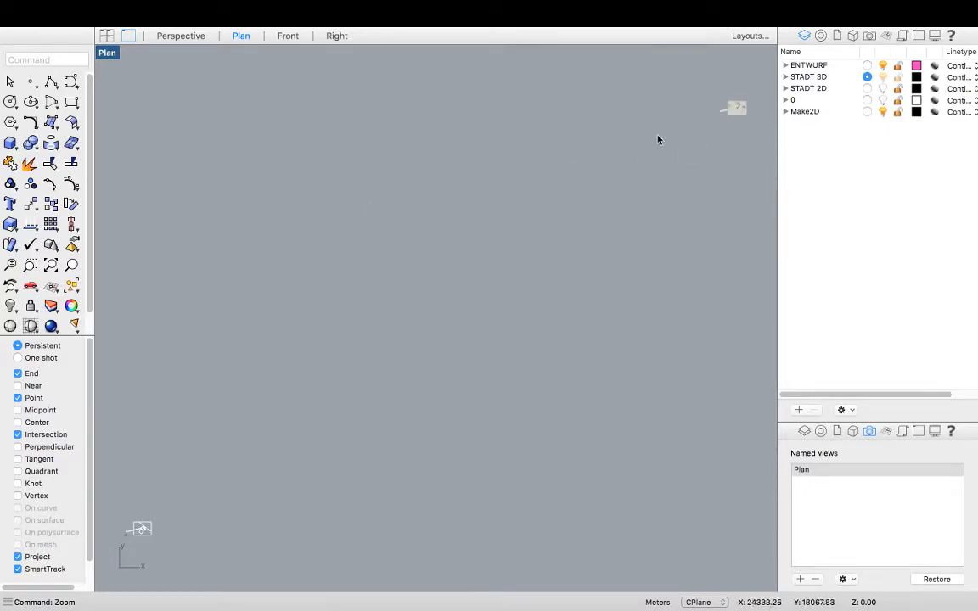
pyautogui.scroll(5, 744, 105)
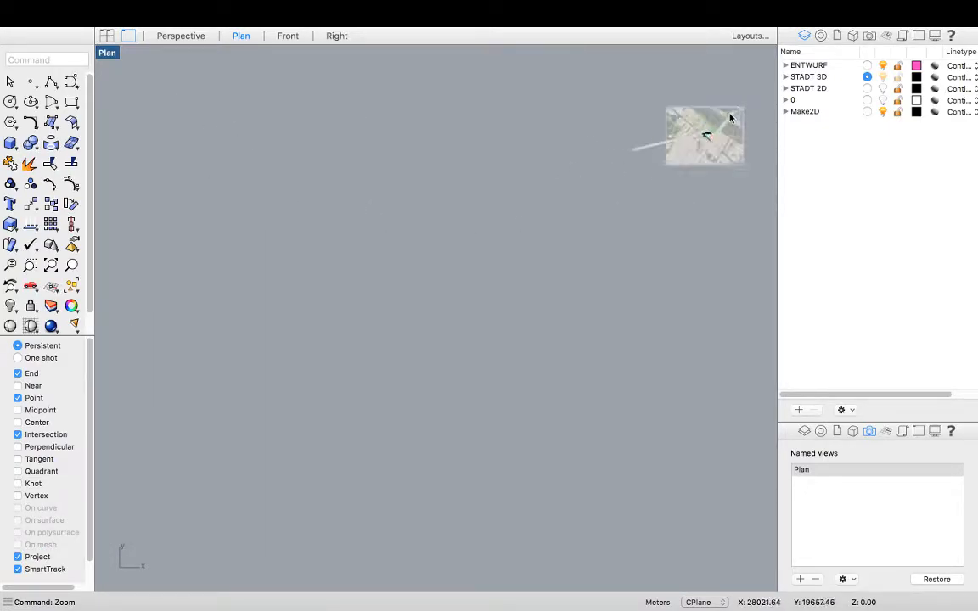
pyautogui.scroll(8, 726, 121)
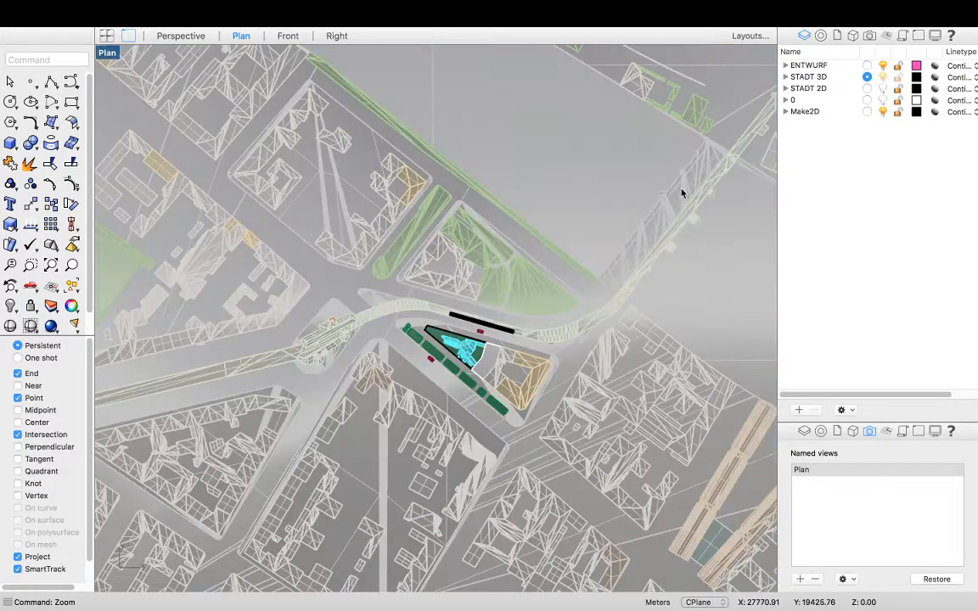
pyautogui.scroll(-3, 679, 194)
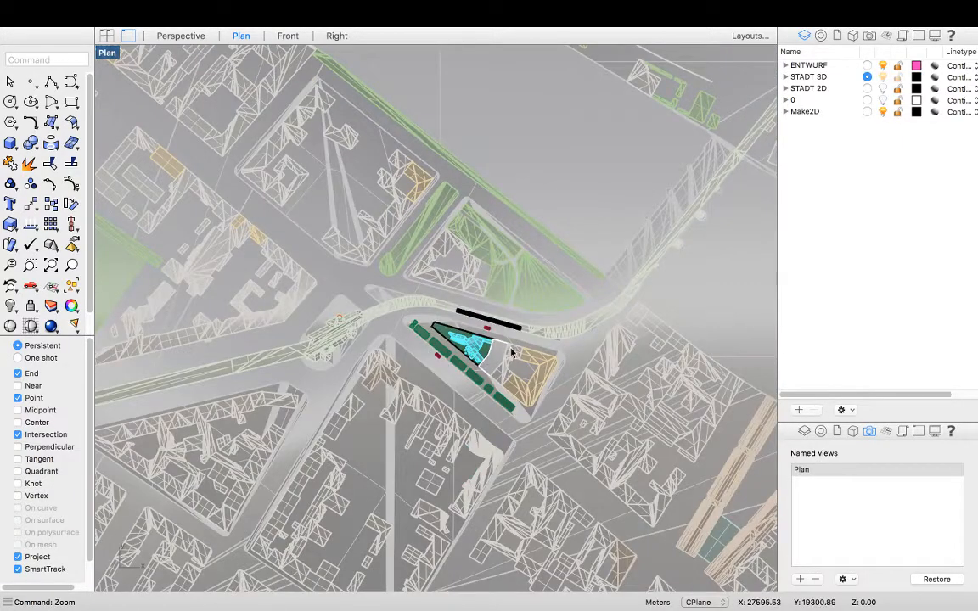
pyautogui.scroll(3, 495, 357)
pyautogui.scroll(3, 494, 357)
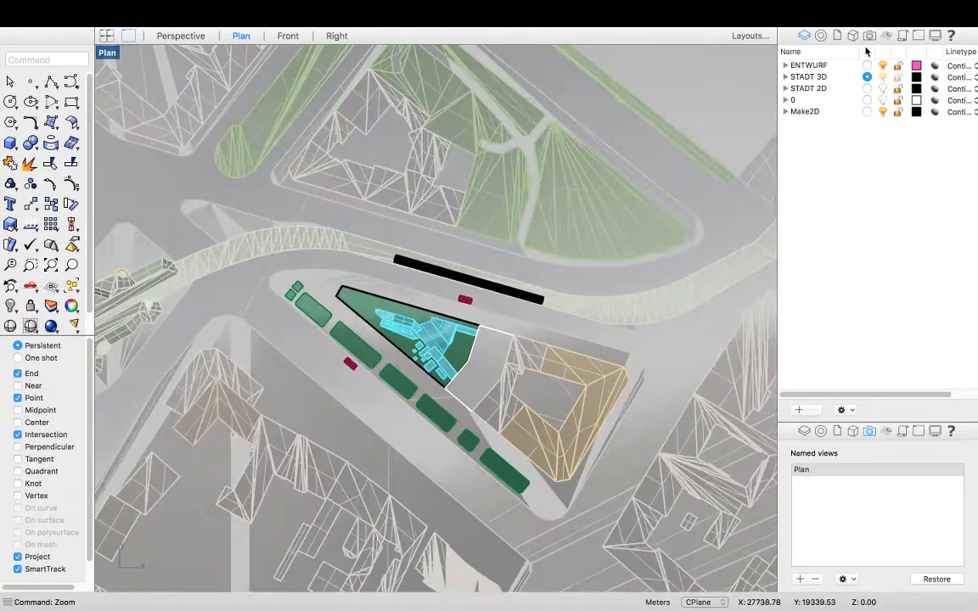
# Show the TREE layer under STADT 3D and try to select the objects directly on it.
pyautogui.click(785, 77)
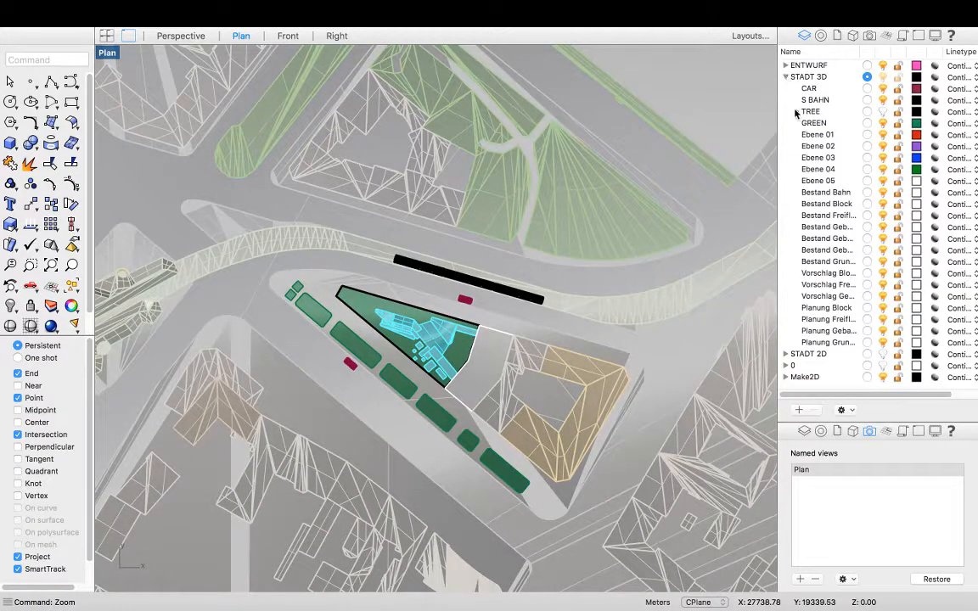
pyautogui.click(883, 112)
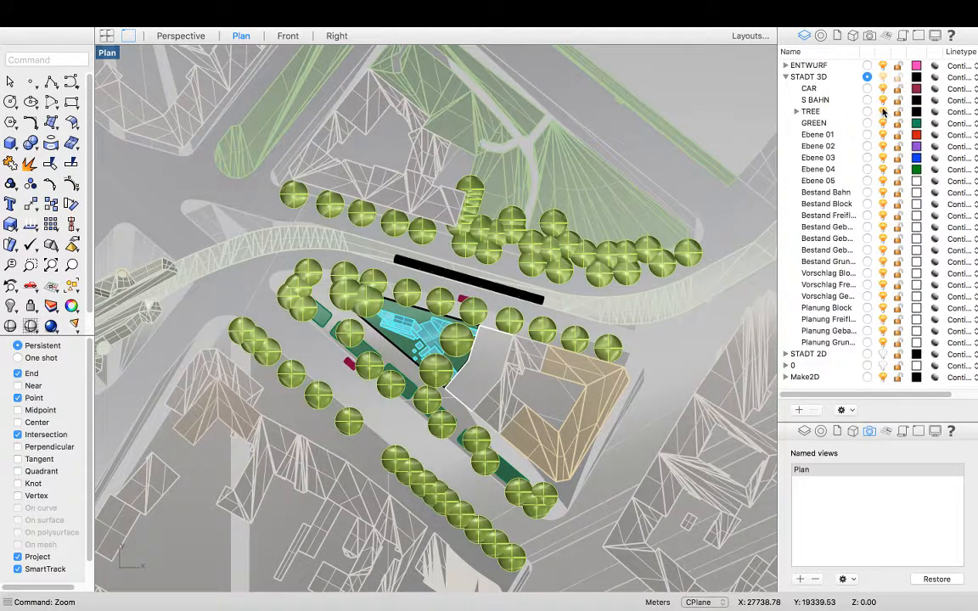
pyautogui.click(813, 113)
pyautogui.rightClick(815, 114)
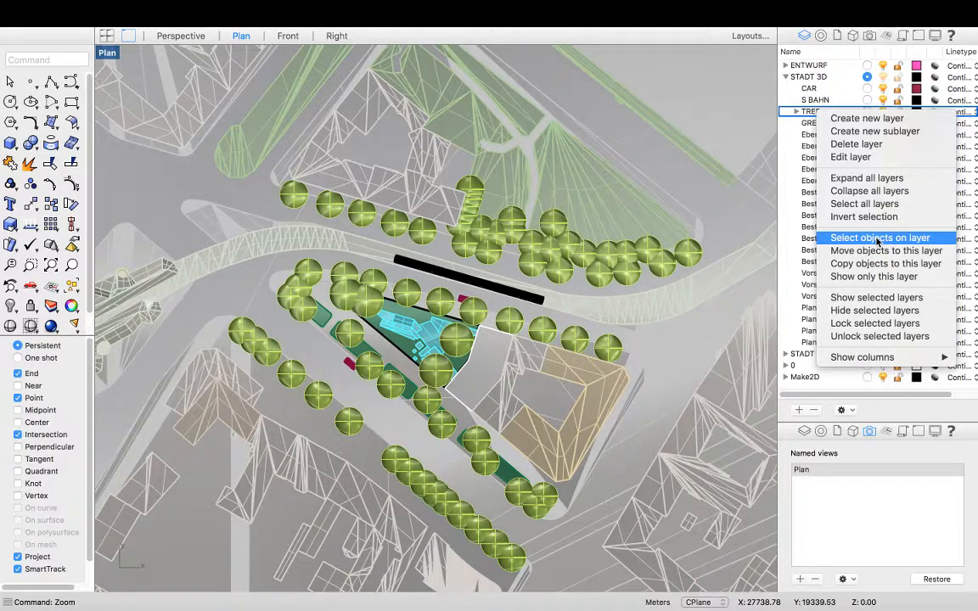
pyautogui.click(811, 112)
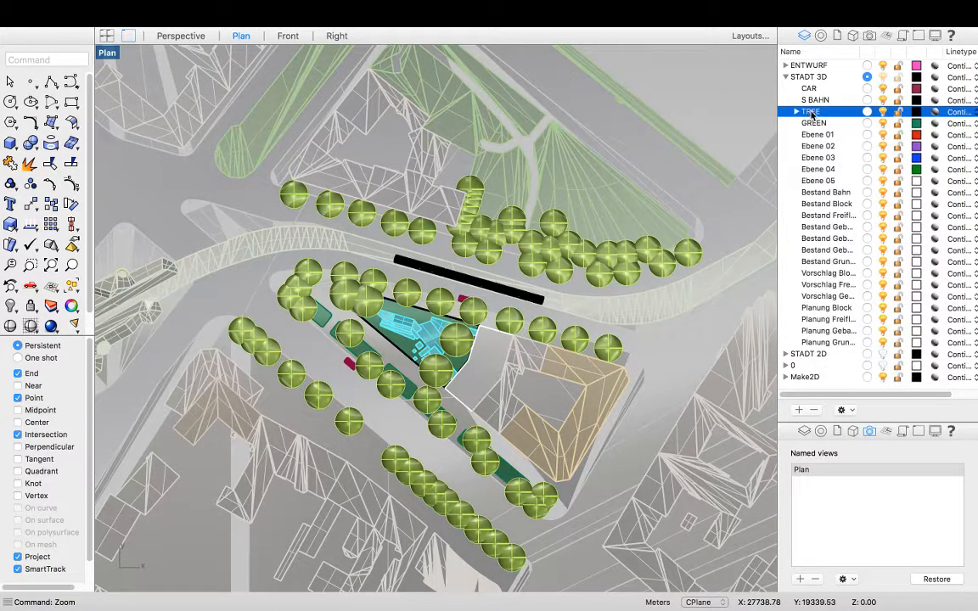
pyautogui.rightClick(812, 114)
pyautogui.click(866, 241)
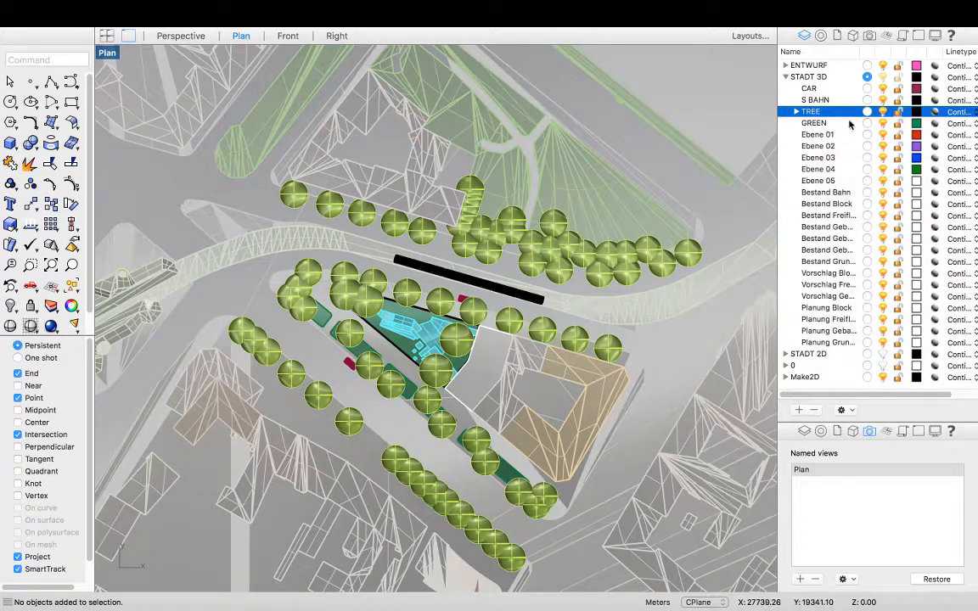
# Expand the TREE layer and select all objects on its tree sublayer.
pyautogui.click(797, 112)
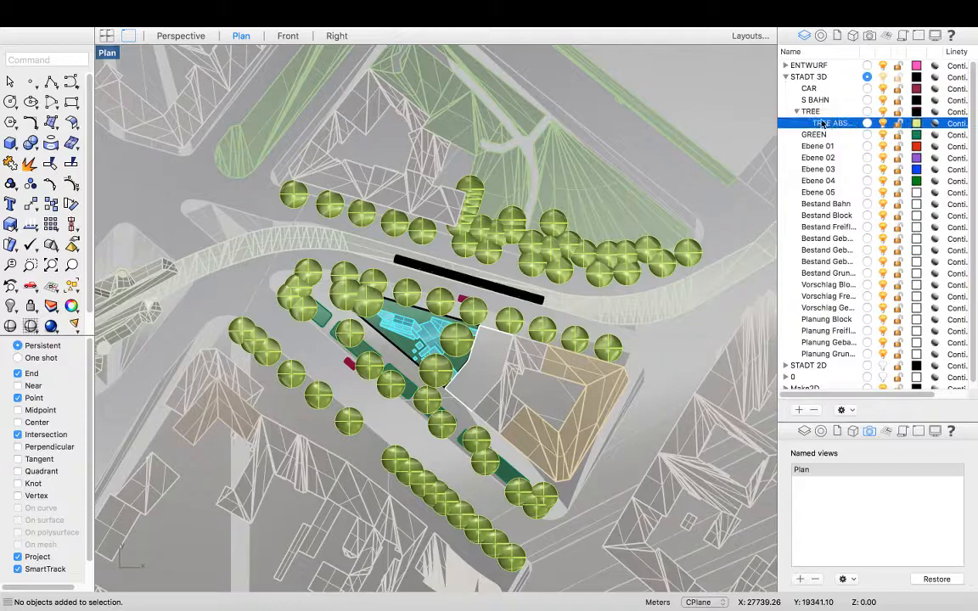
pyautogui.click(818, 114)
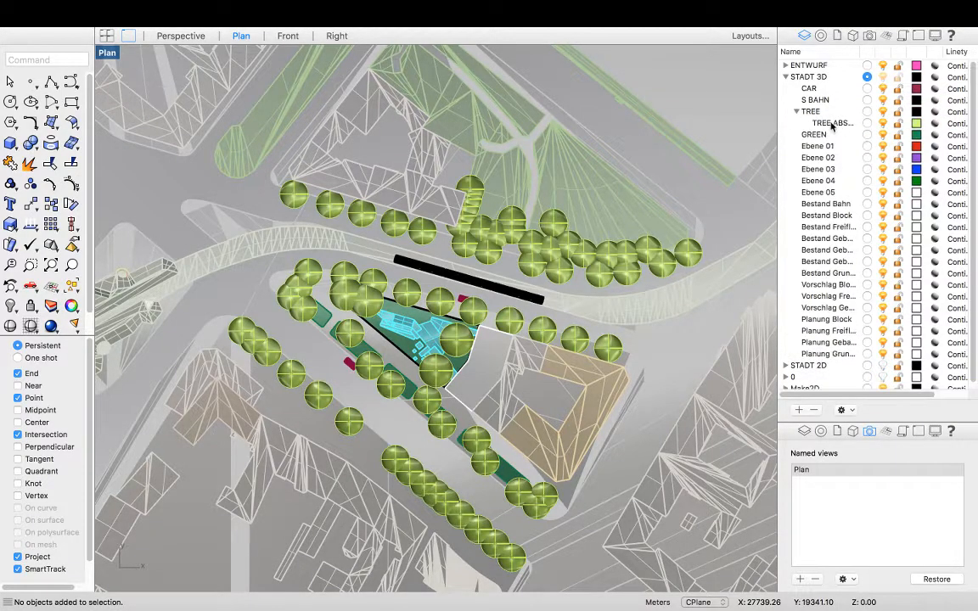
pyautogui.click(829, 123)
pyautogui.rightClick(829, 123)
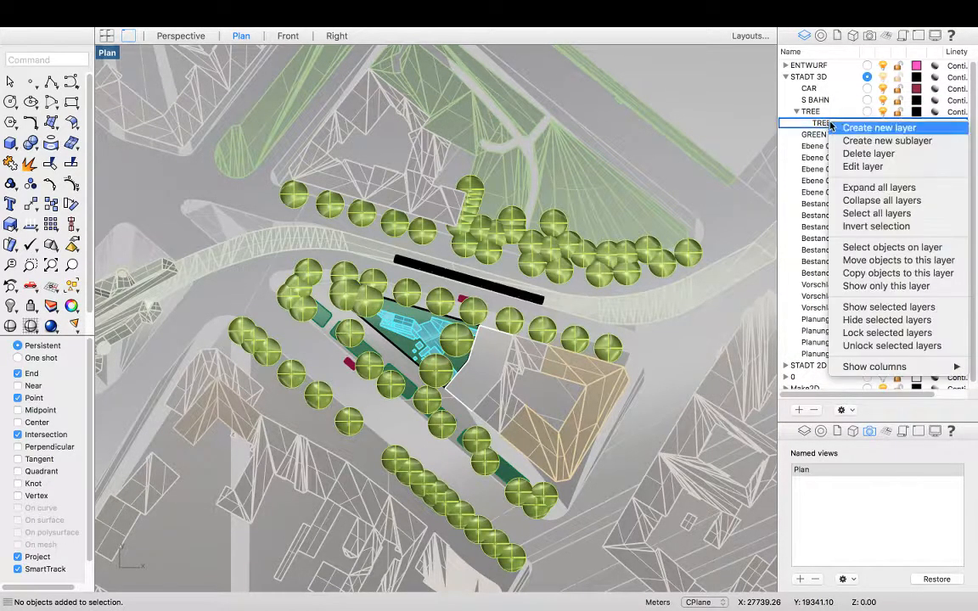
pyautogui.click(894, 248)
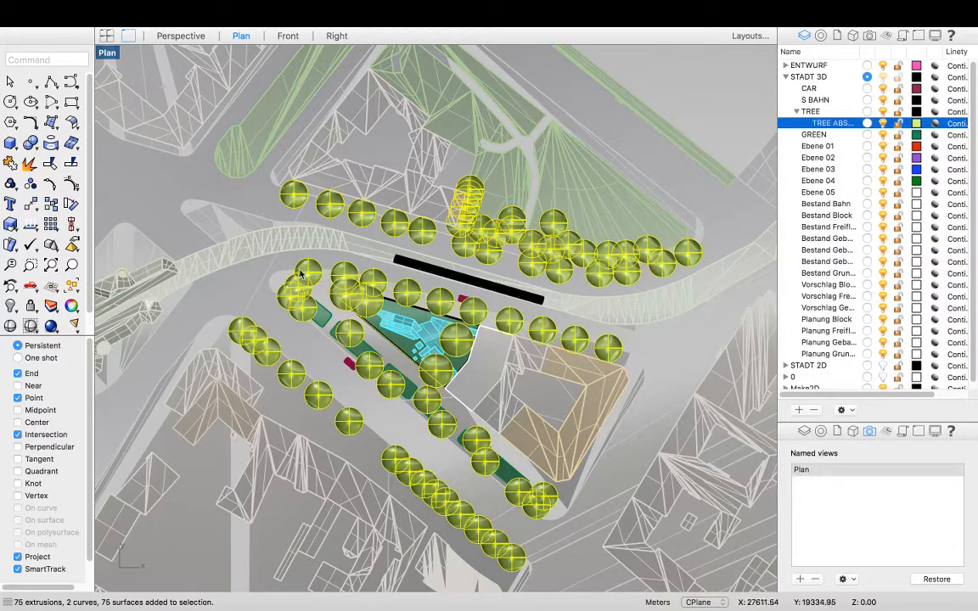
# Restore the saved Plan view and ungroup all objects in the model.
pyautogui.click(801, 471)
pyautogui.doubleClick(800, 471)
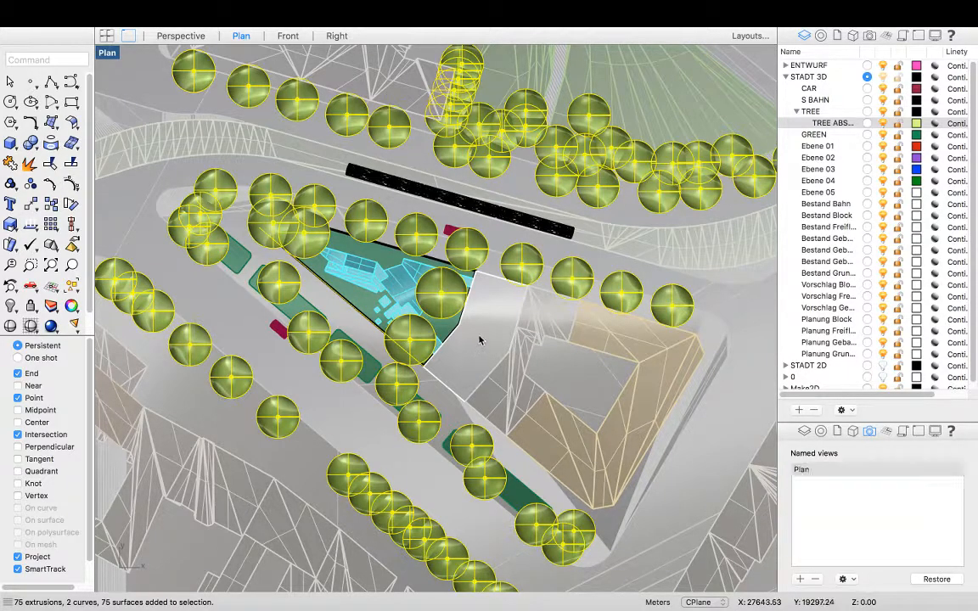
pyautogui.press('super+a')
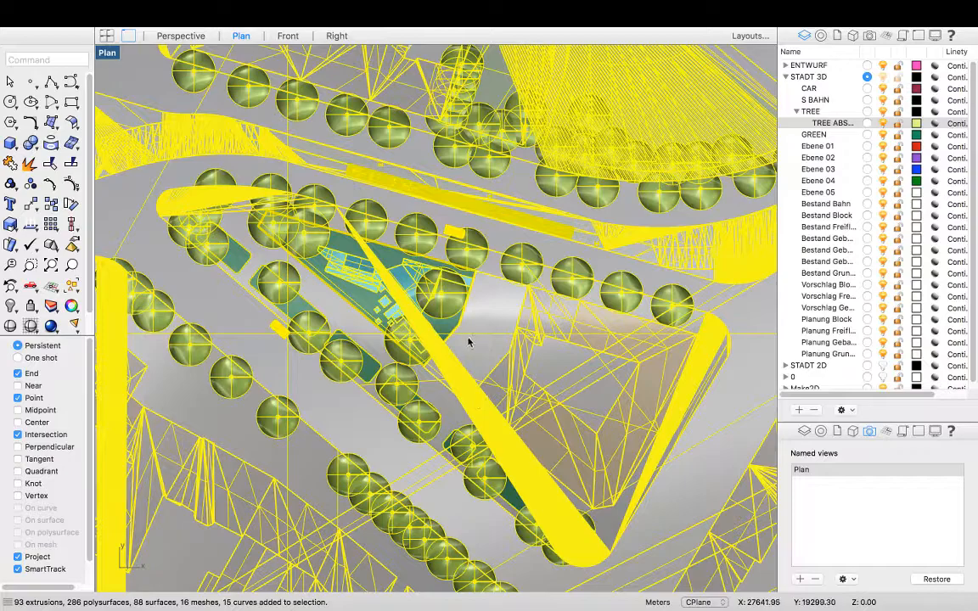
pyautogui.press('Escape')
pyautogui.press('super+a')
pyautogui.write('ungroup')
pyautogui.press('Return')
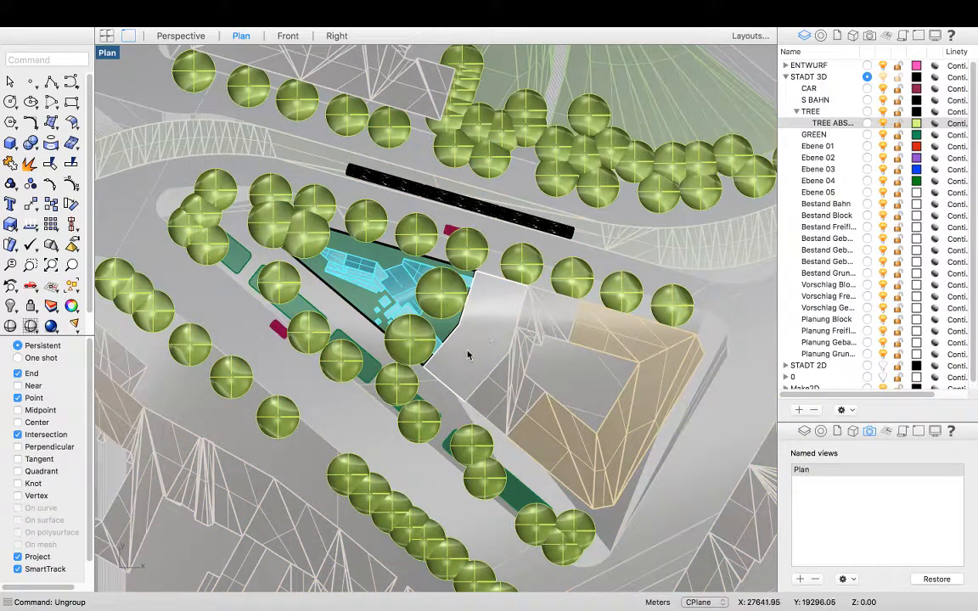
# Select all ungrouped objects on the sublayer beneath TREE again.
pyautogui.click(824, 123)
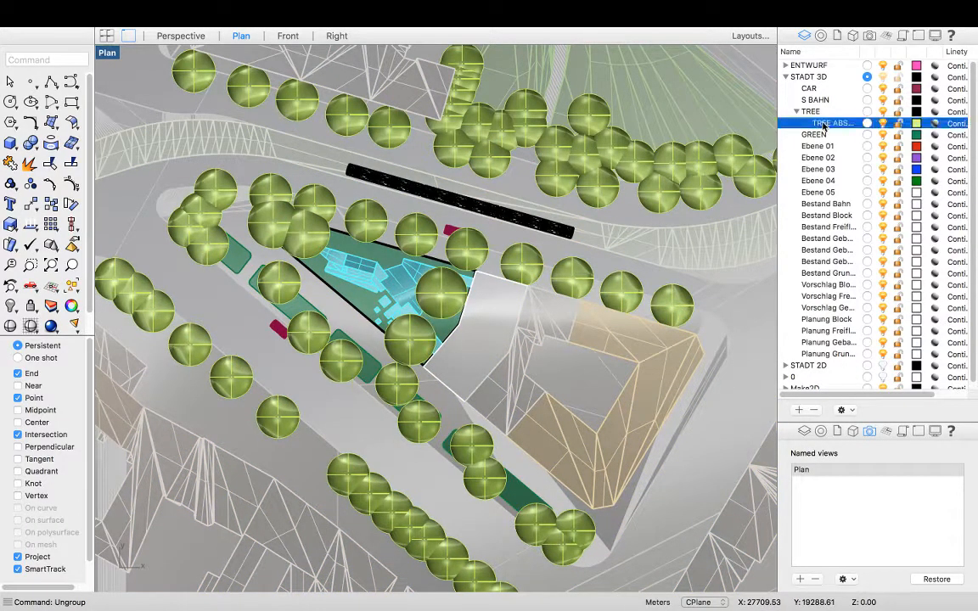
pyautogui.rightClick(824, 123)
pyautogui.click(876, 248)
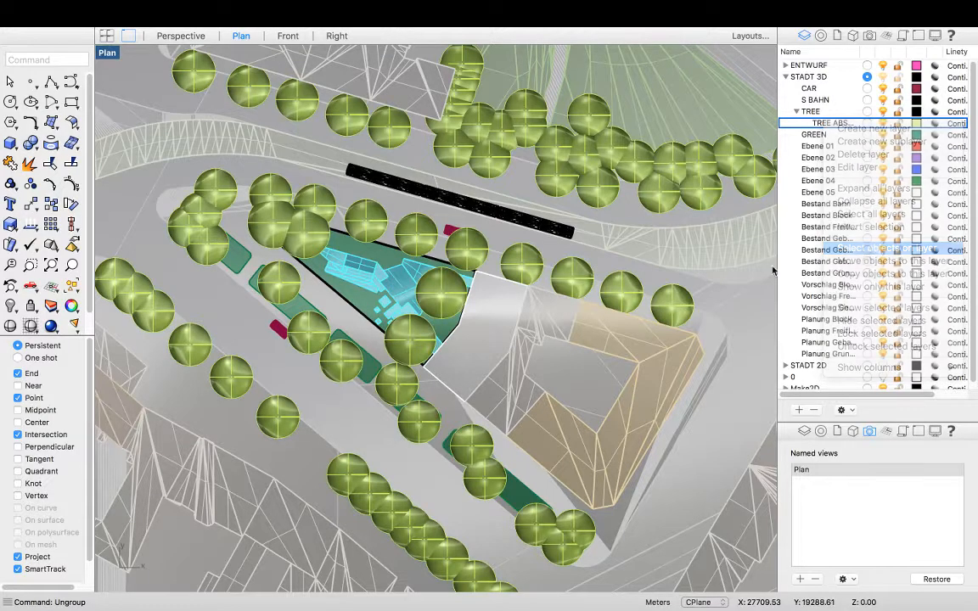
# Add the grey angled building extrusion to the tree selection and generate a Make2D of the current view with hidden lines off.
pyautogui.keyDown('shift'); pyautogui.click(475, 344); pyautogui.keyUp('shift')
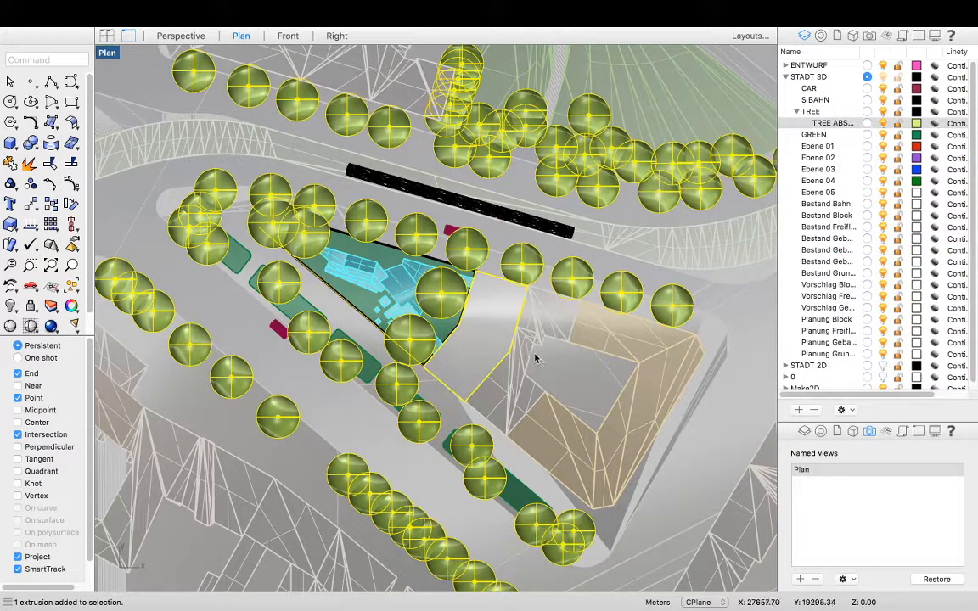
pyautogui.click(44, 61)
pyautogui.write('Make2D')
pyautogui.press('Return')
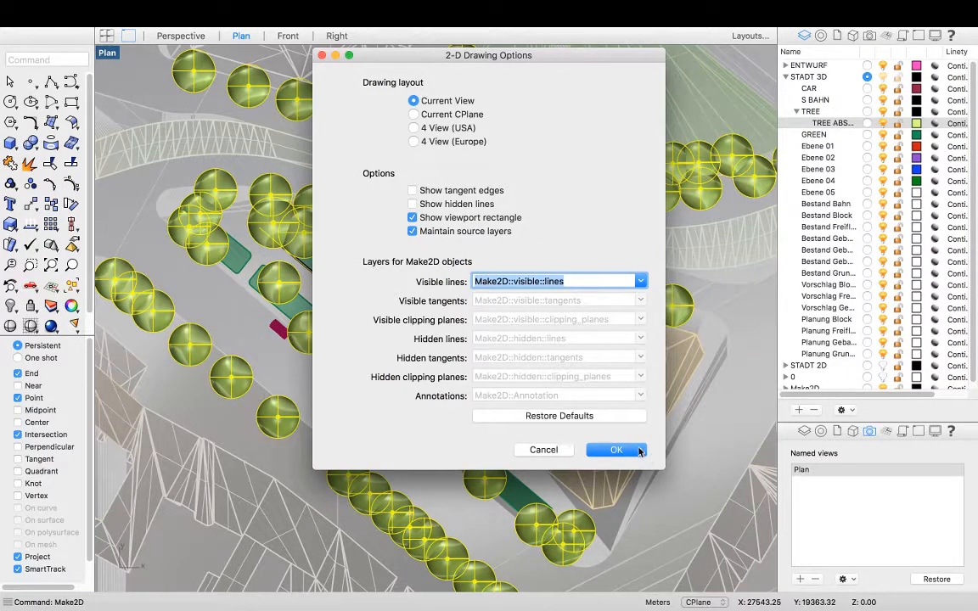
pyautogui.click(618, 451)
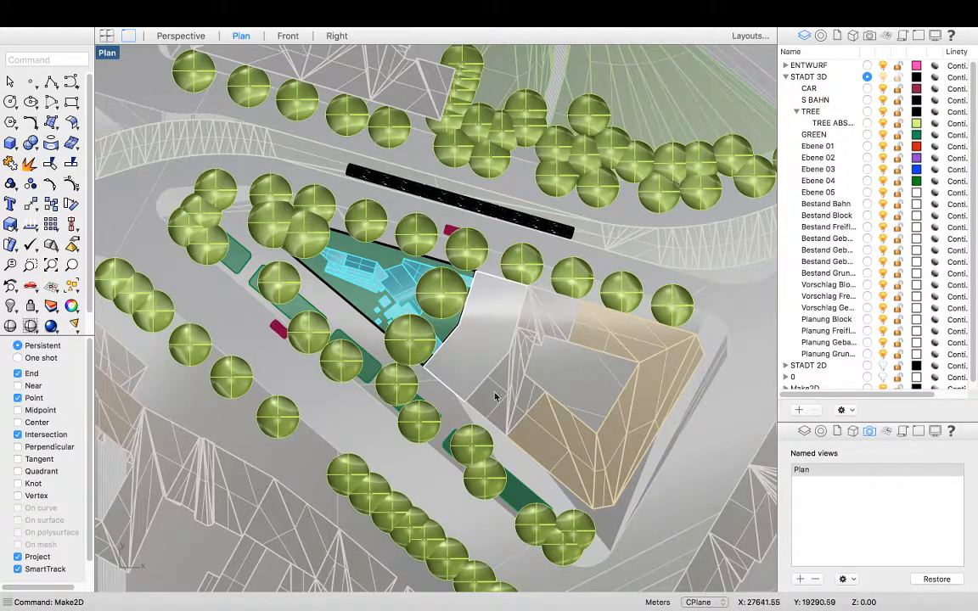
# Zoom to the newly generated 2D linework and delete the merged tree outlines together with the building contour.
pyautogui.click(26, 58)
pyautogui.write('Zoom')
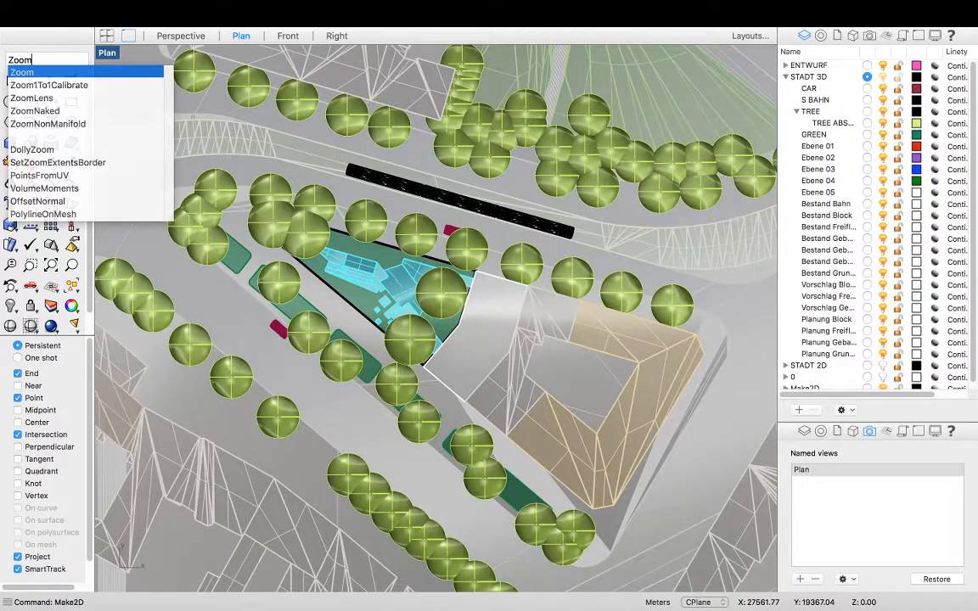
pyautogui.press('Return')
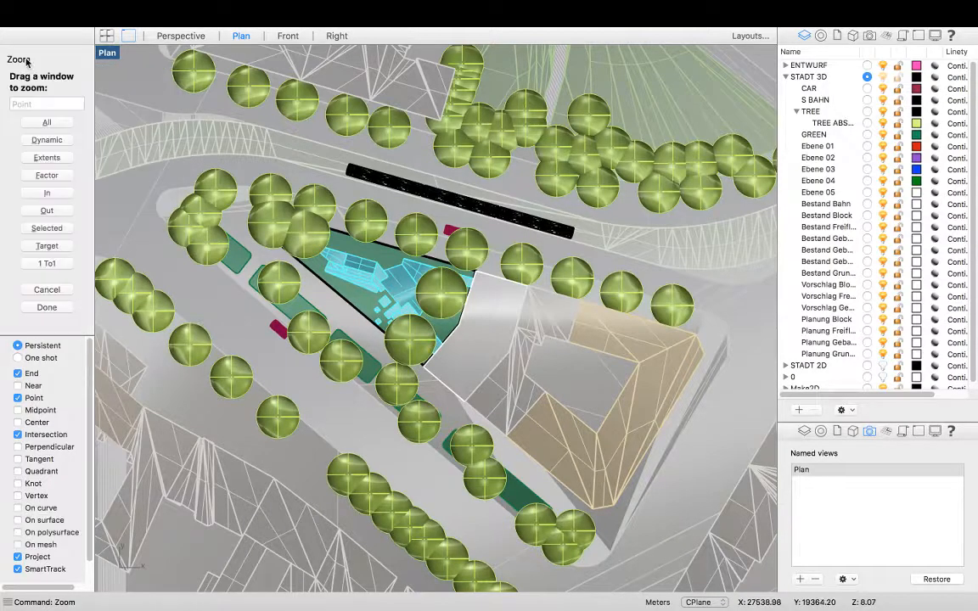
pyautogui.click(48, 227)
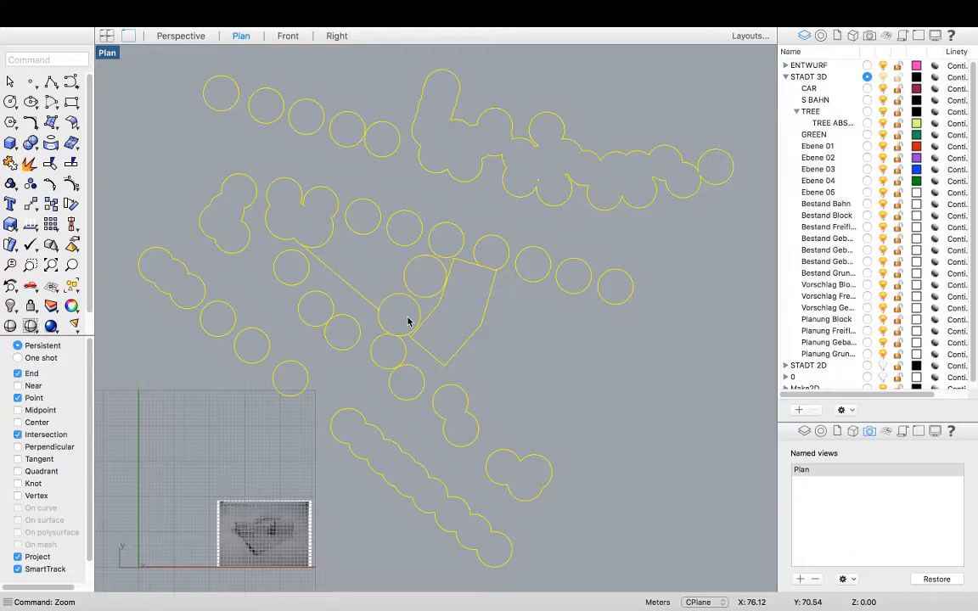
pyautogui.scroll(-4, 411, 323)
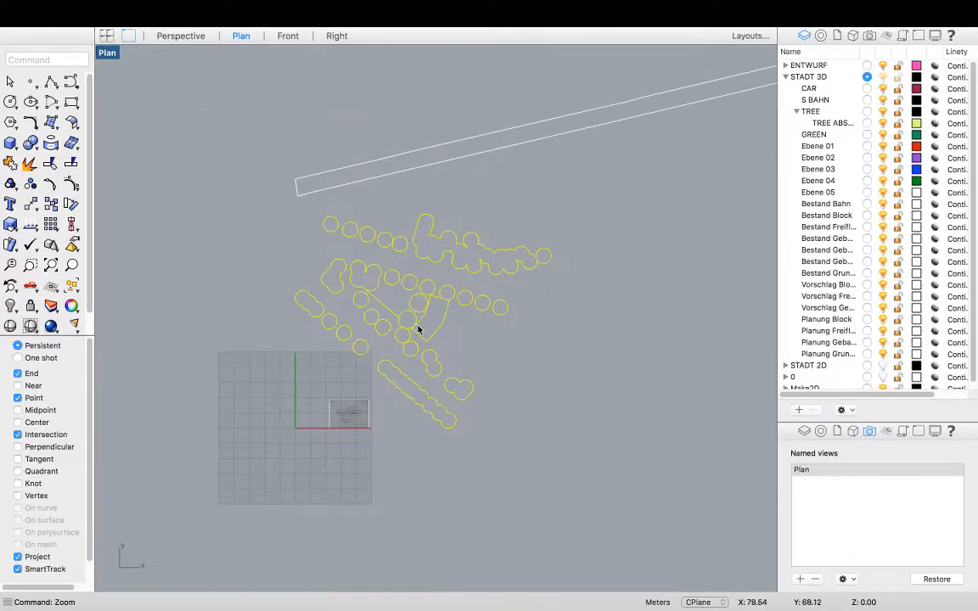
pyautogui.scroll(-1, 177, 290)
pyautogui.scroll(-3, 212, 289)
pyautogui.scroll(3, 238, 290)
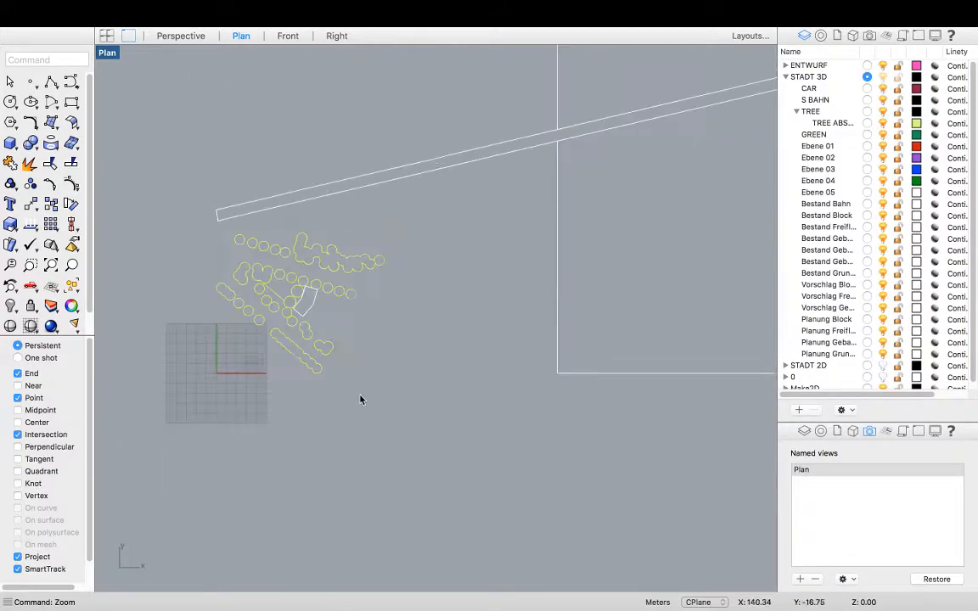
pyautogui.moveTo(219, 263); pyautogui.dragTo(188, 229)
pyautogui.press('Delete')
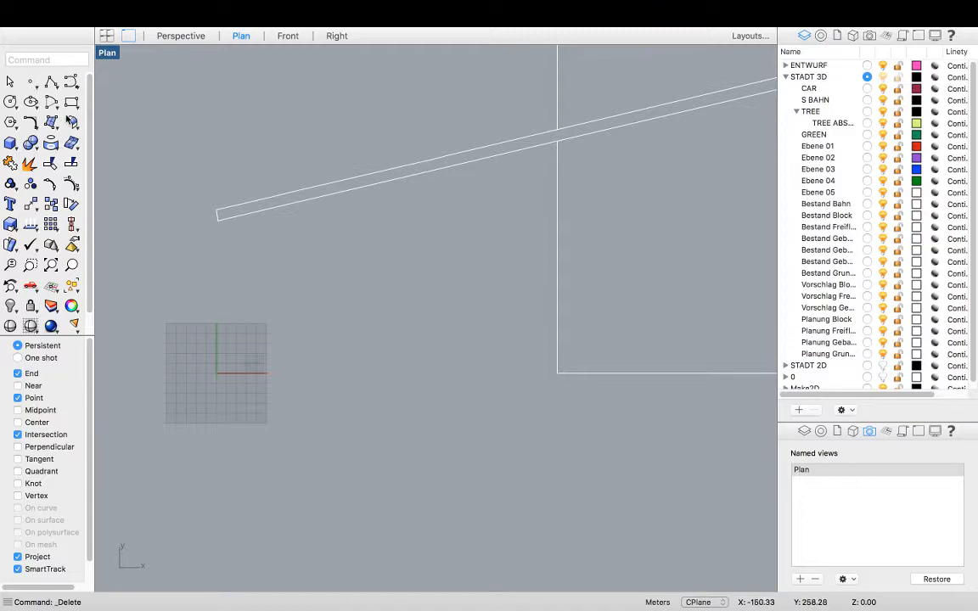
# Select all objects on the sublayer beneath TREE and restore the saved Plan view of the city model.
pyautogui.scroll(-10, 164, 323)
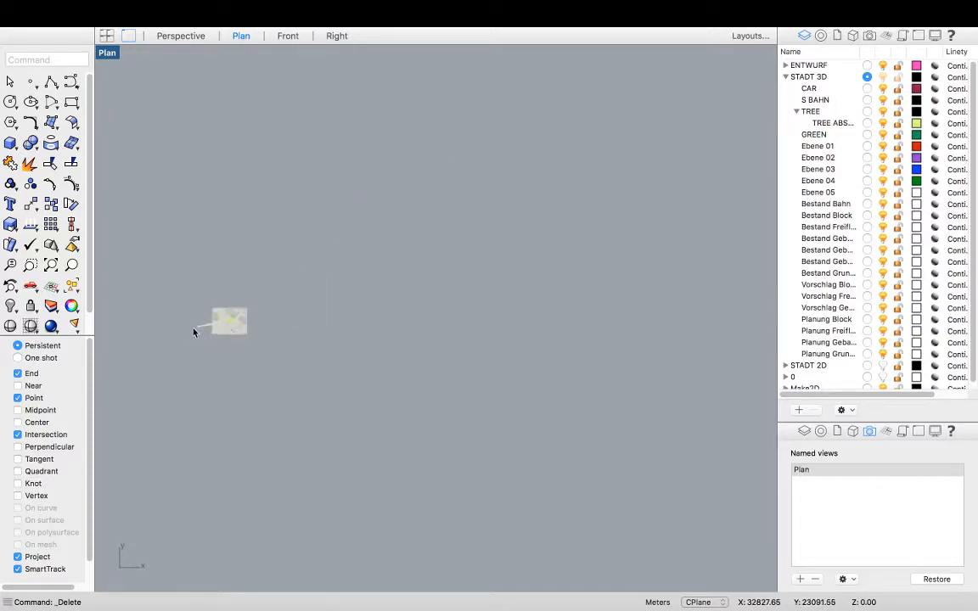
pyautogui.scroll(-5, 162, 387)
pyautogui.scroll(2, 130, 398)
pyautogui.scroll(8, 246, 342)
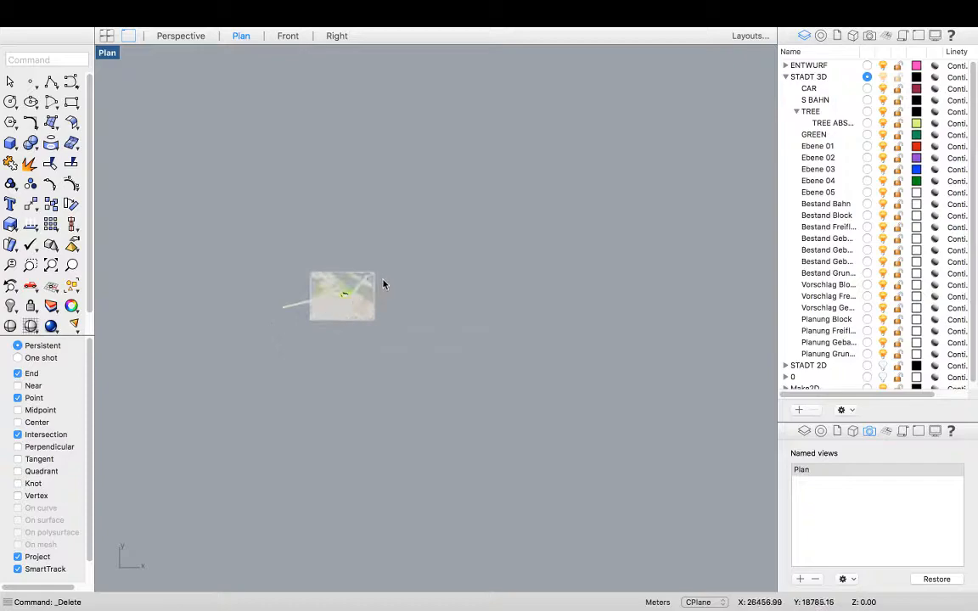
pyautogui.scroll(8, 359, 292)
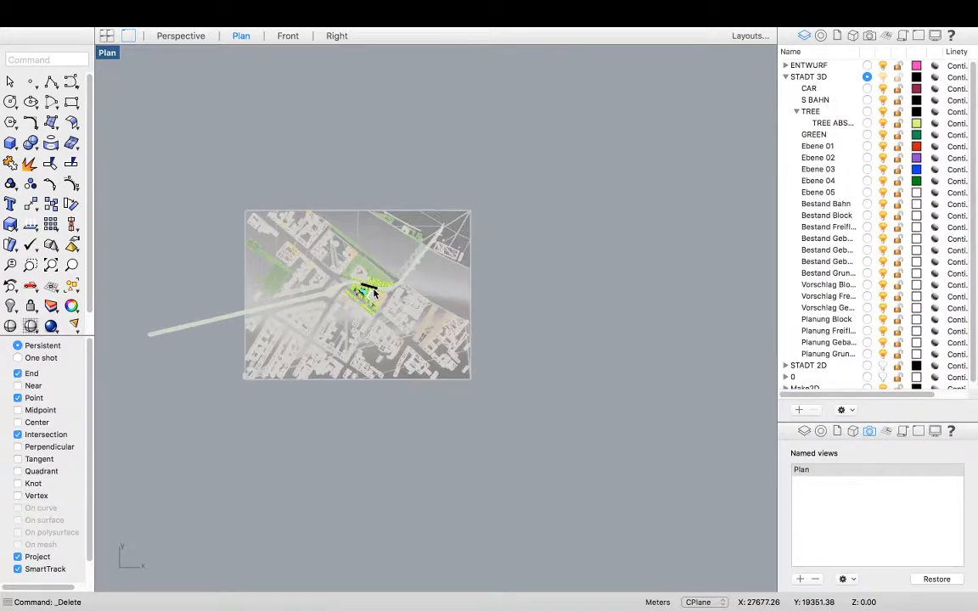
pyautogui.scroll(10, 355, 307)
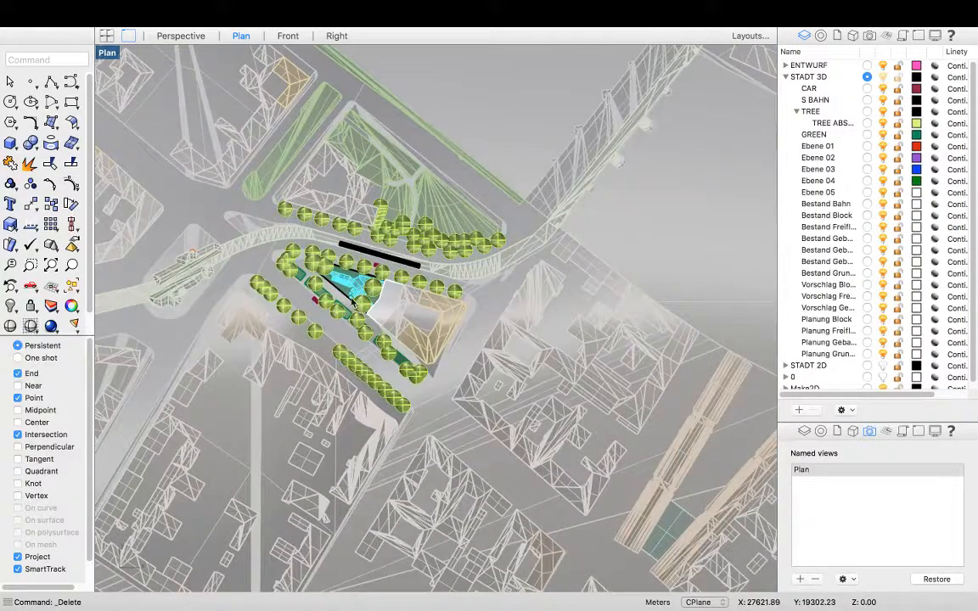
pyautogui.click(836, 123)
pyautogui.rightClick(836, 123)
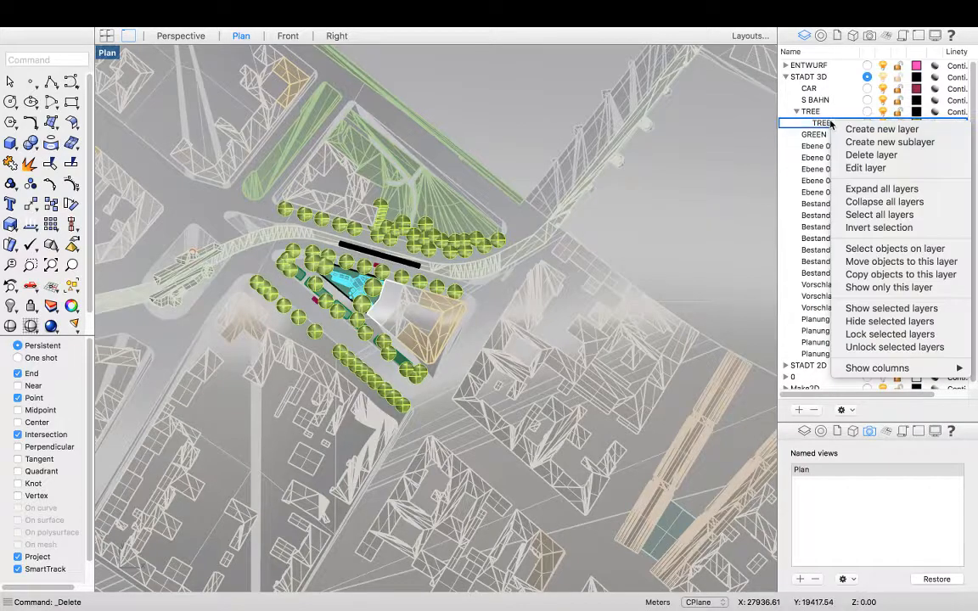
pyautogui.click(893, 249)
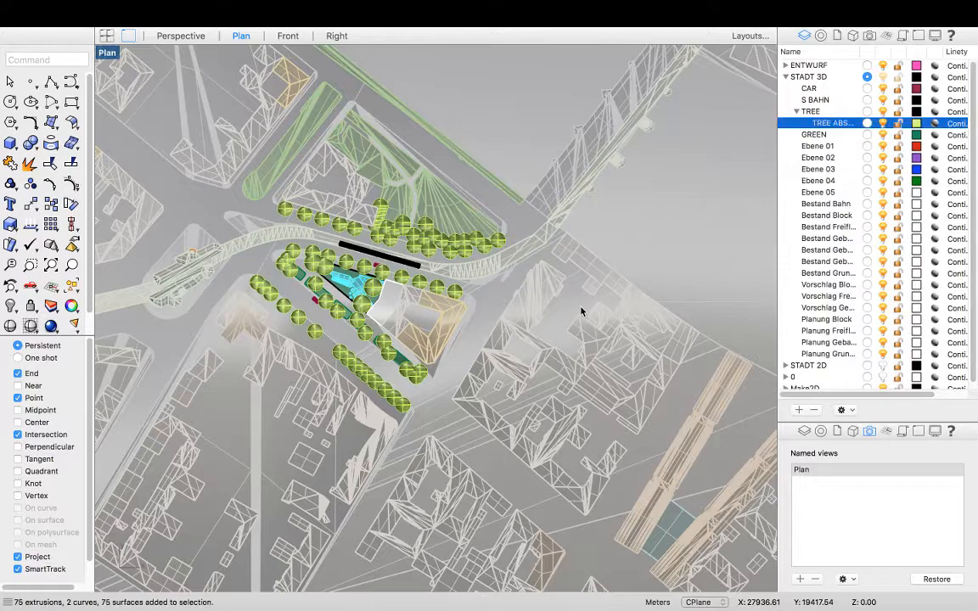
pyautogui.doubleClick(802, 470)
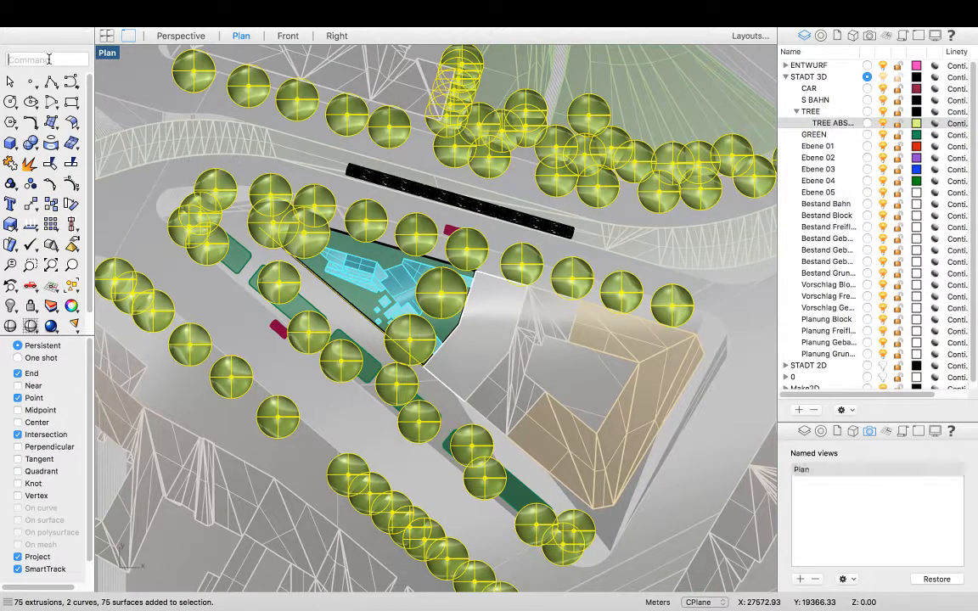
pyautogui.write('mand: Make2D')
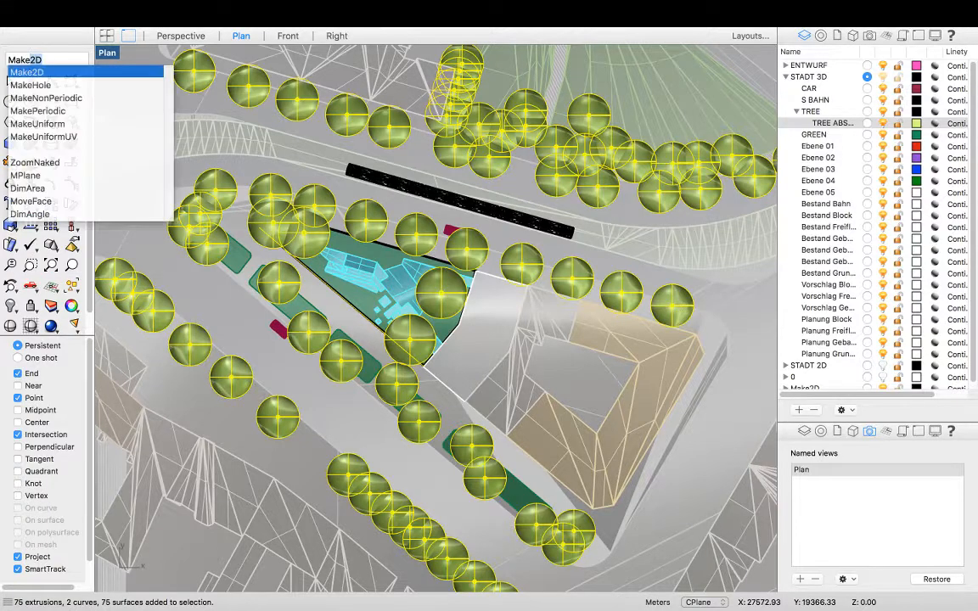
pyautogui.press('Return')
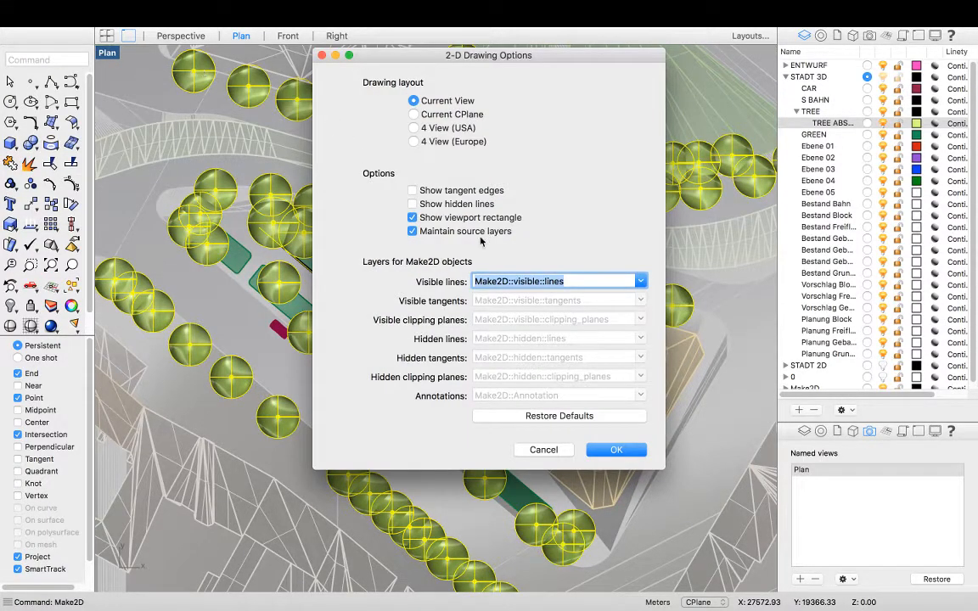
pyautogui.click(412, 205)
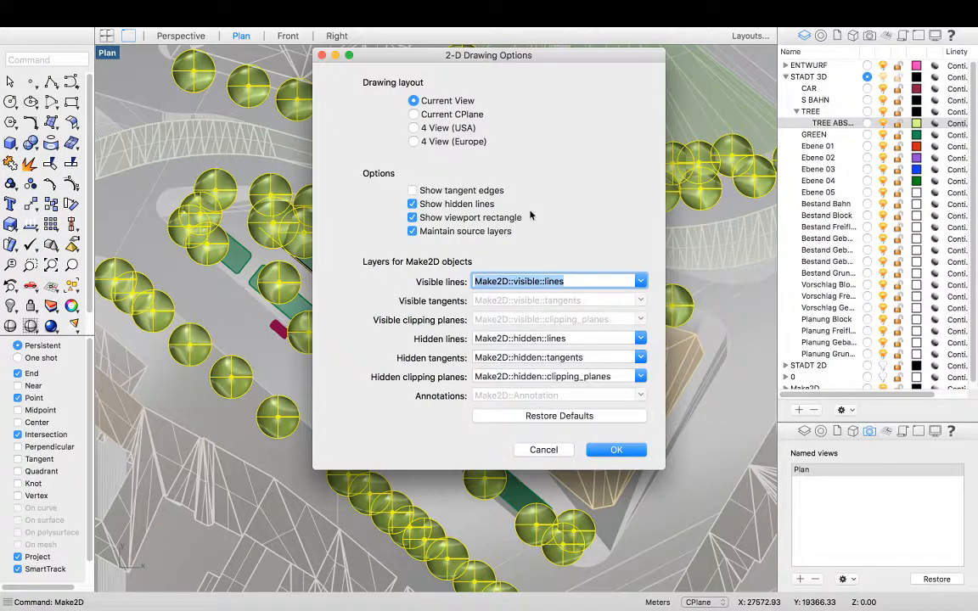
pyautogui.click(544, 450)
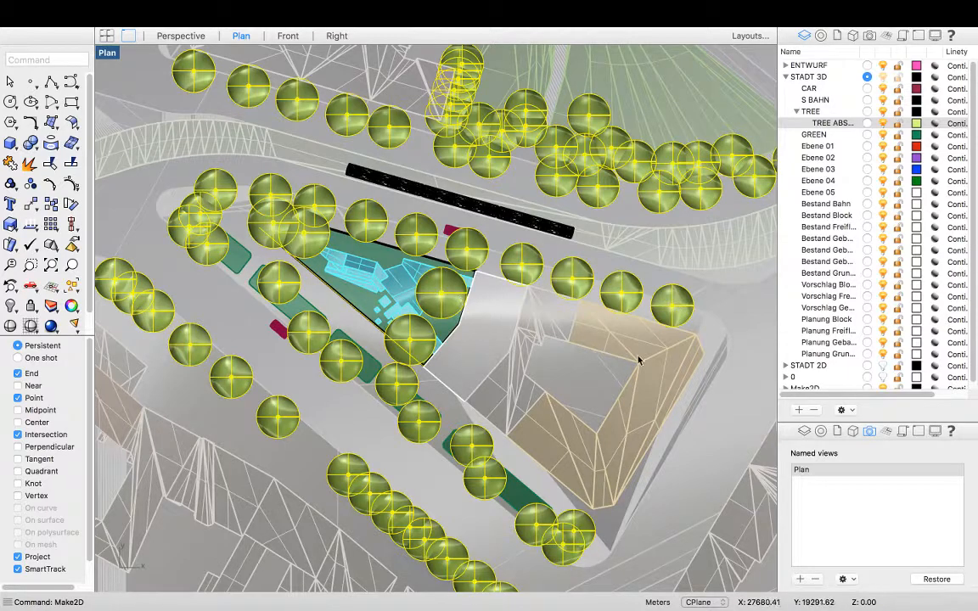
# Invert the selection, exclude the grey angled building extrusion from it, and hide the remaining selected objects.
pyautogui.click(37, 56)
pyautogui.write('Invert')
pyautogui.press('Return')
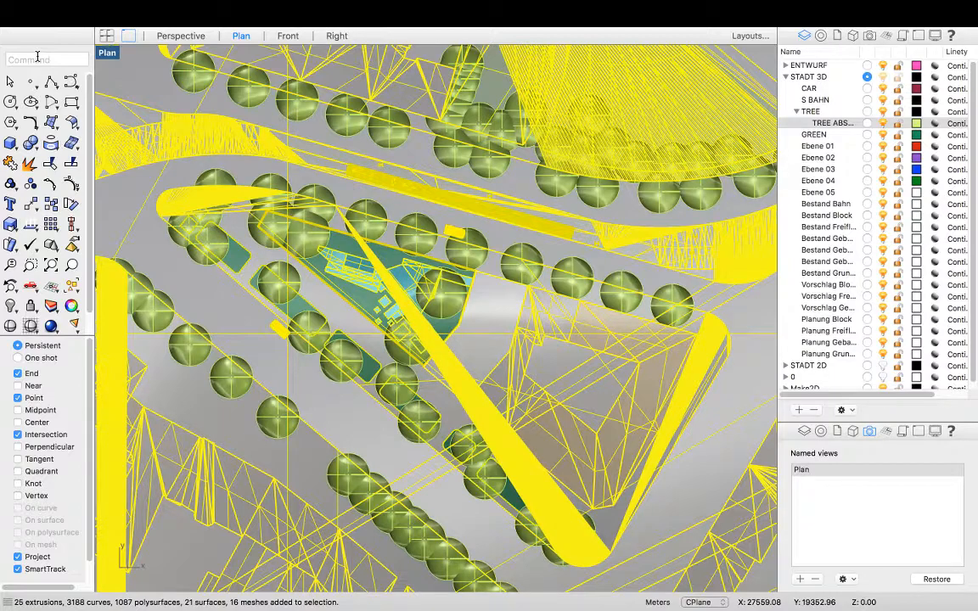
pyautogui.keyDown('super'); pyautogui.click(488, 306); pyautogui.keyUp('super')
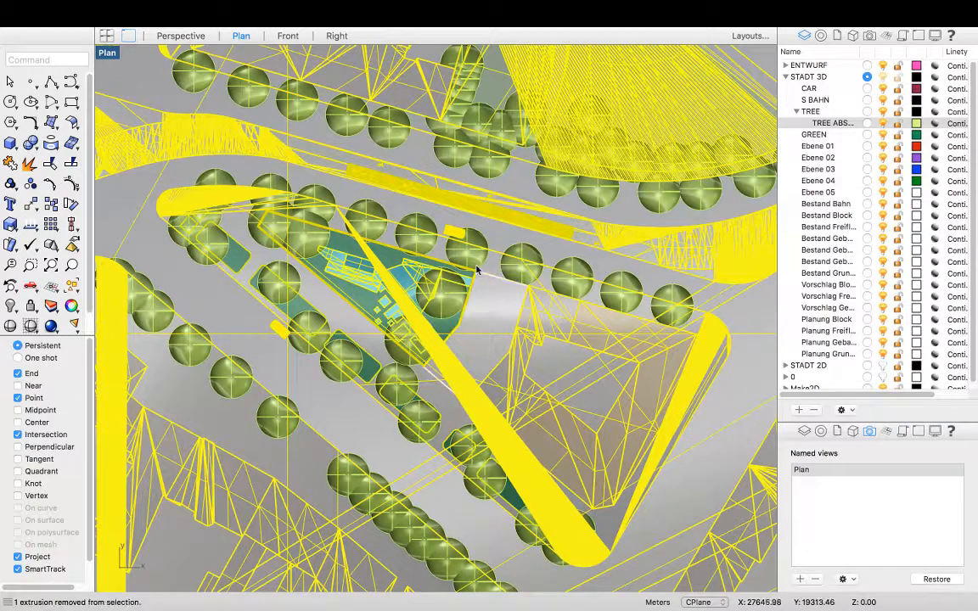
pyautogui.click(62, 56)
pyautogui.write('Hide')
pyautogui.press('Return')
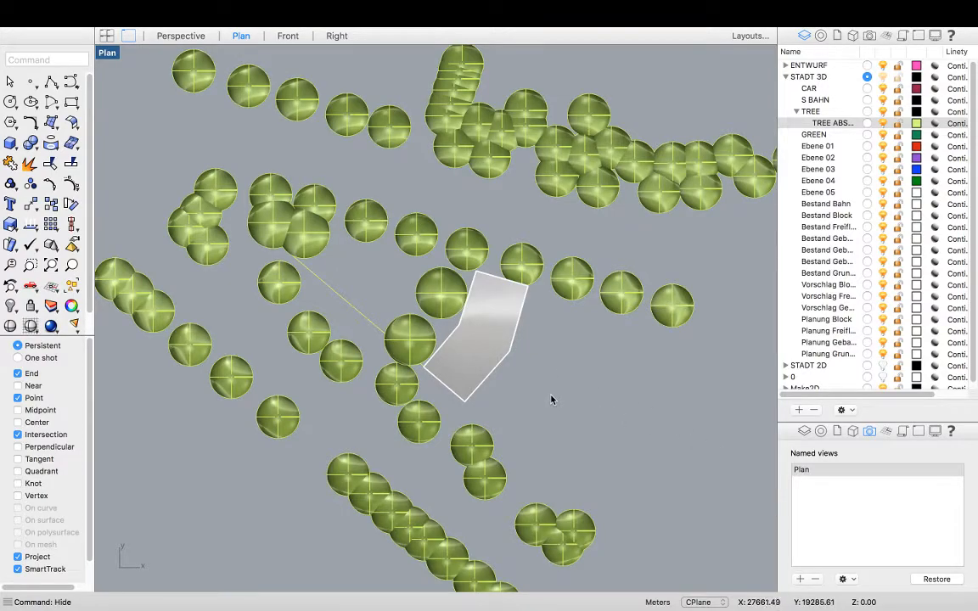
# Select all visible trees and the building, and generate a Make2D of the current view with hidden lines shown and source layers maintained.
pyautogui.press('super+a')
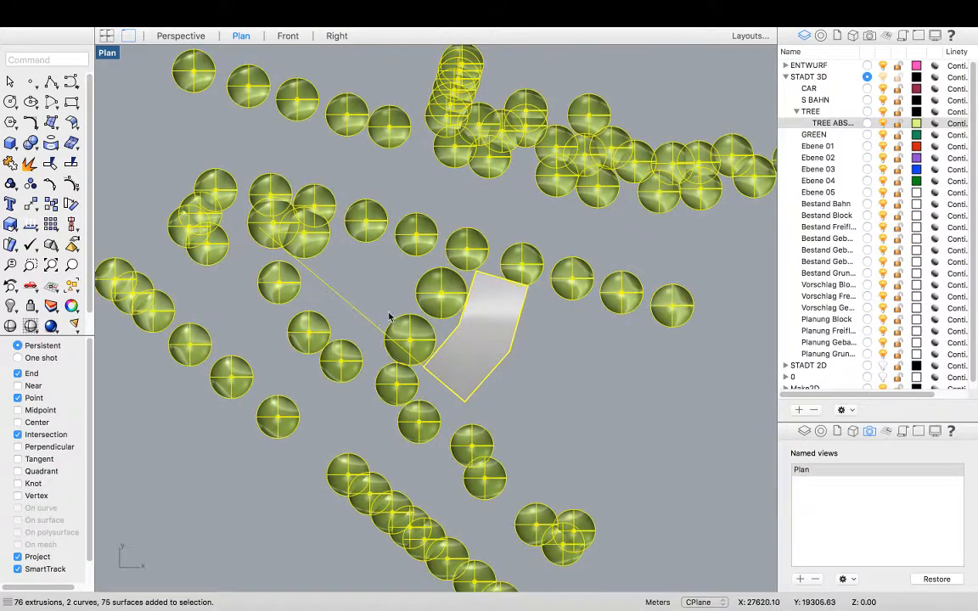
pyautogui.click(572, 378)
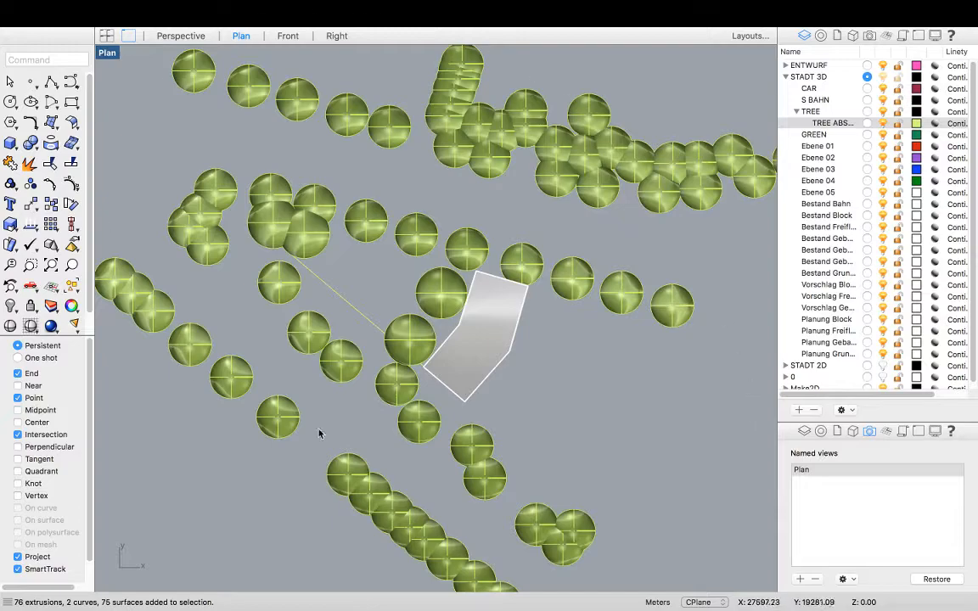
pyautogui.press('super+a')
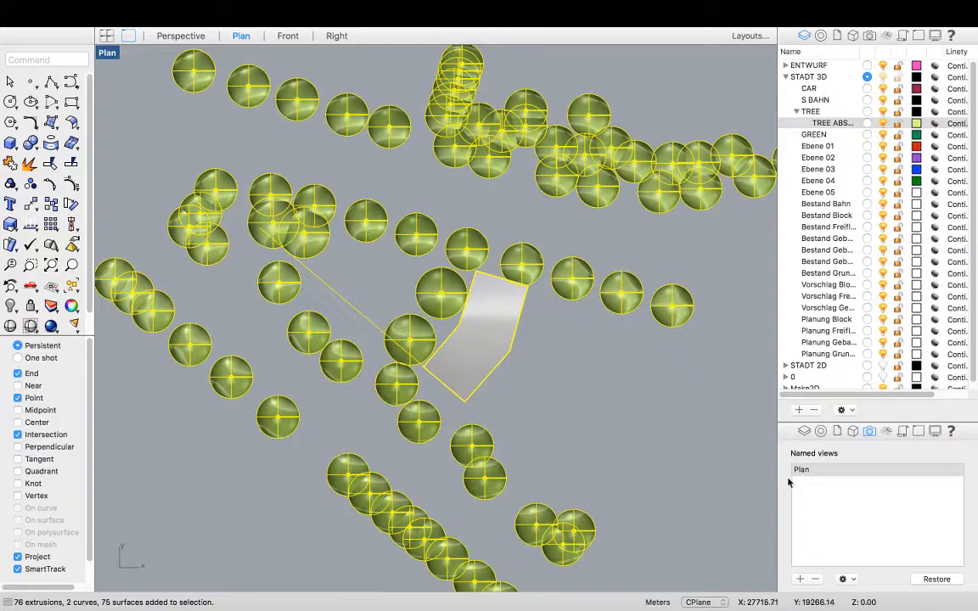
pyautogui.write('make')
pyautogui.press('Return')
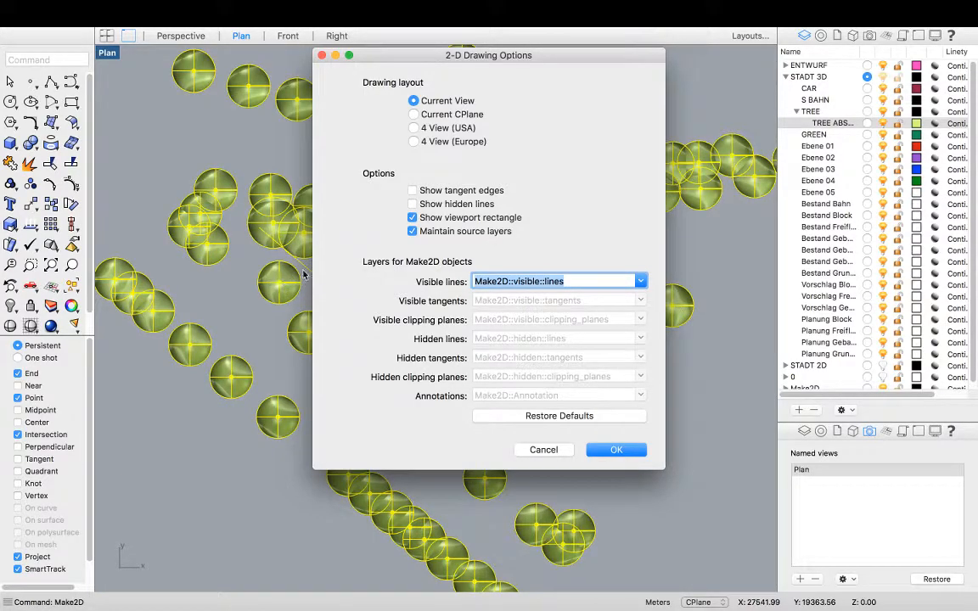
pyautogui.click(413, 204)
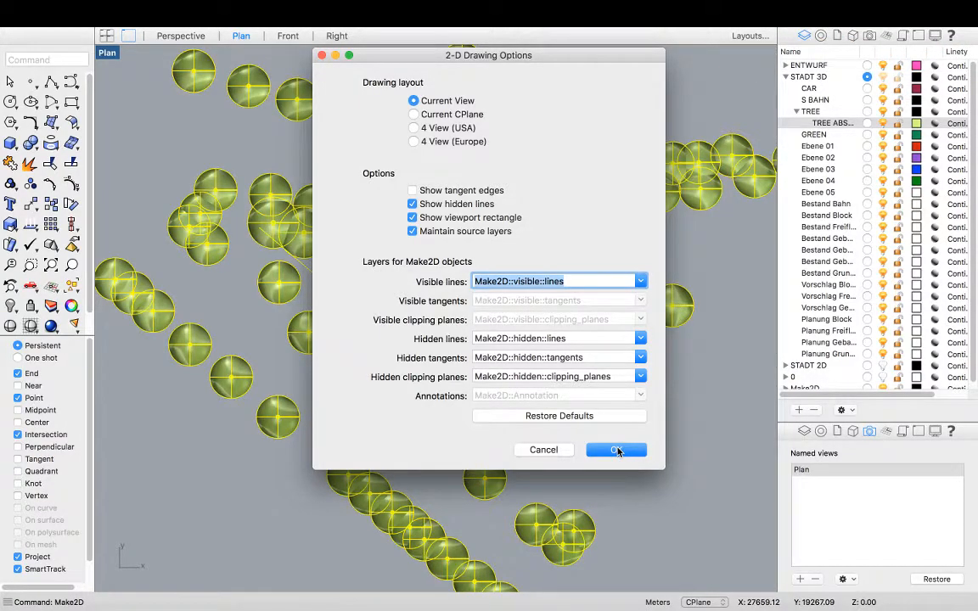
pyautogui.click(616, 450)
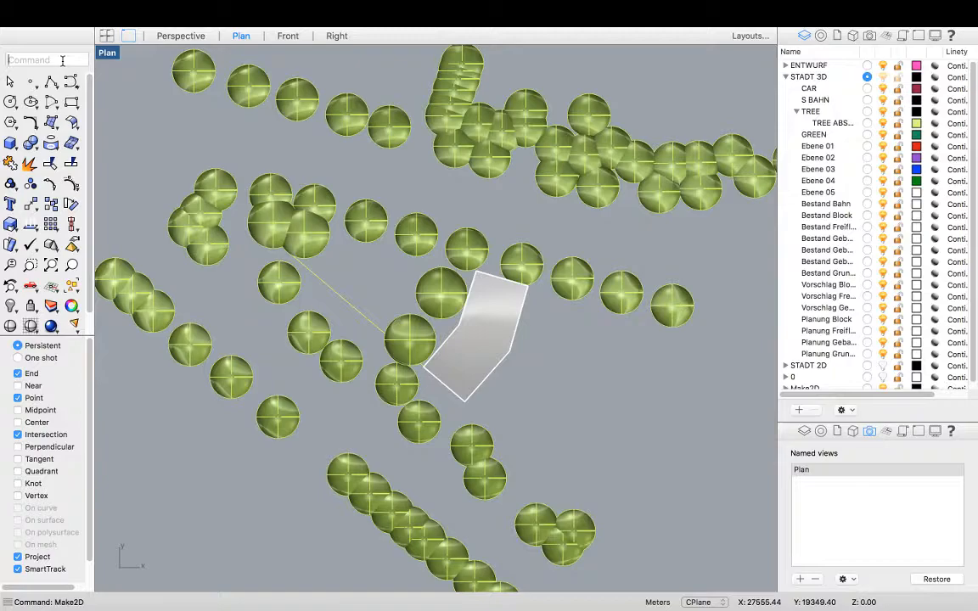
# Zoom to the new 2D linework and examine the overlapping tree circles and the building outline.
pyautogui.write('Zoom')
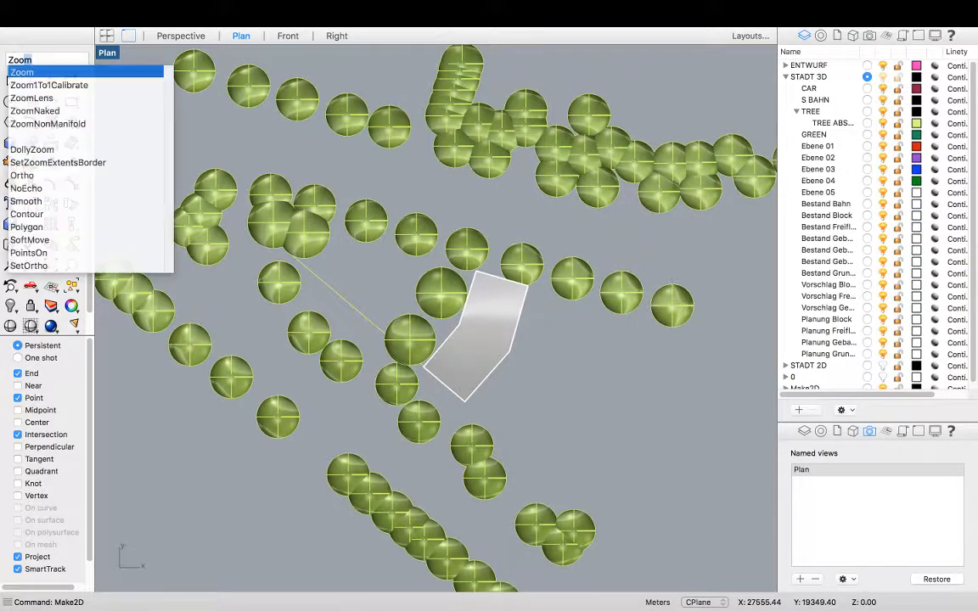
pyautogui.press('Return')
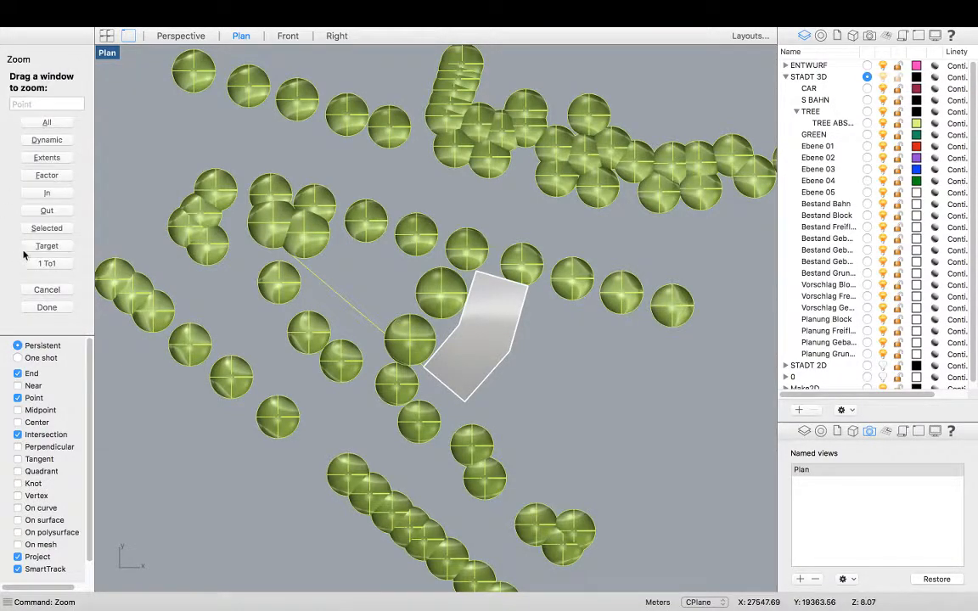
pyautogui.click(49, 210)
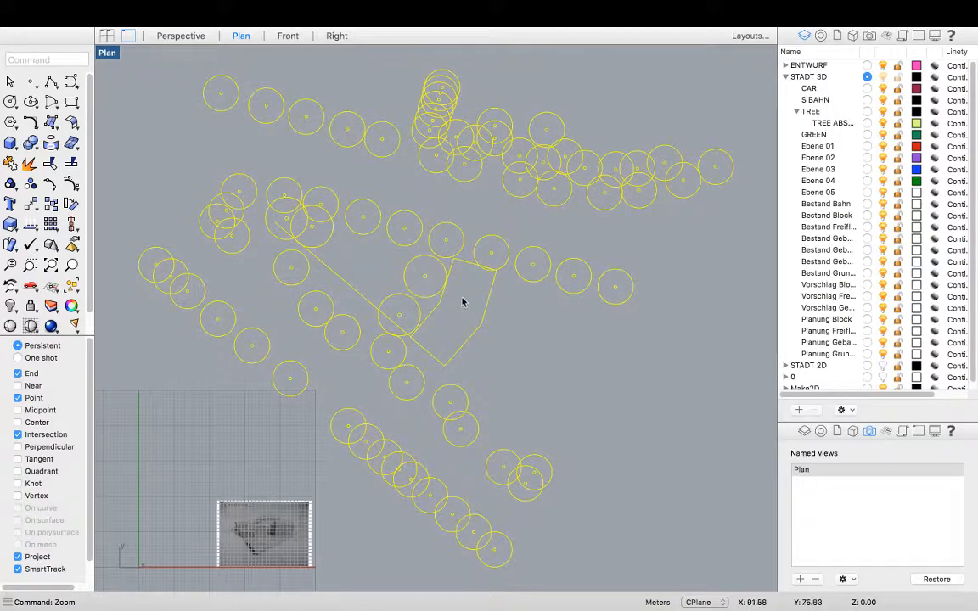
pyautogui.scroll(-10, 410, 329)
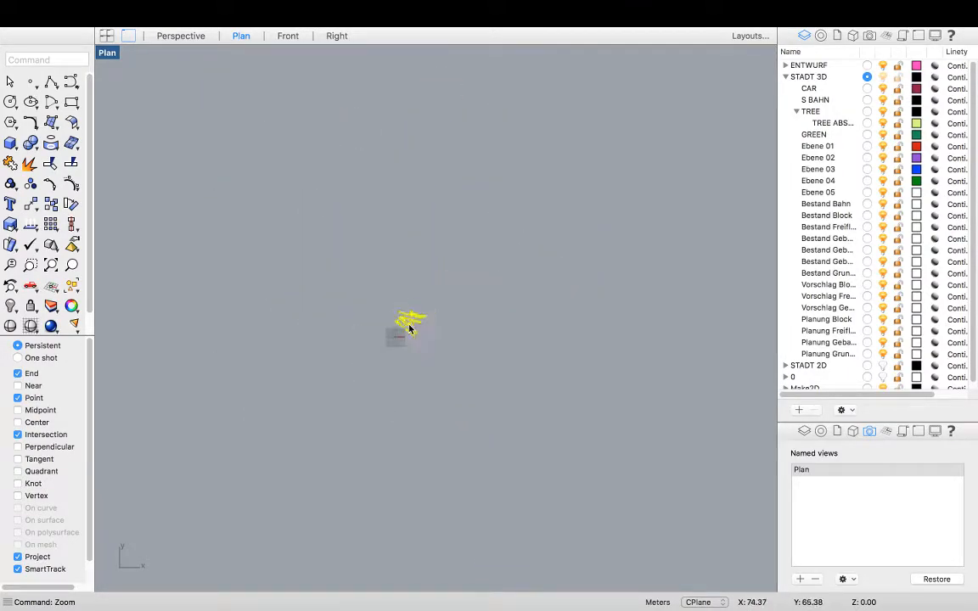
pyautogui.scroll(10, 410, 329)
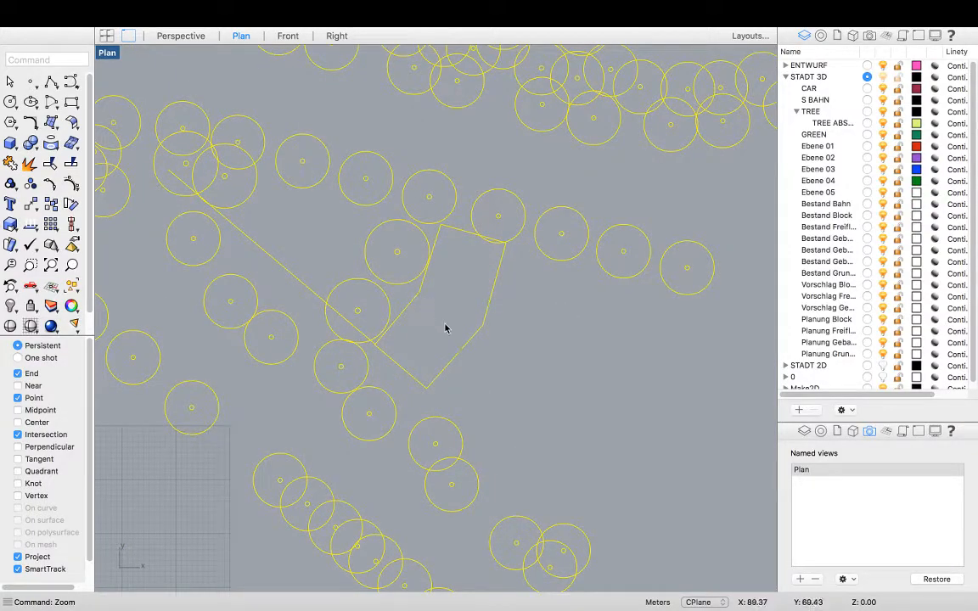
pyautogui.scroll(-3, 478, 330)
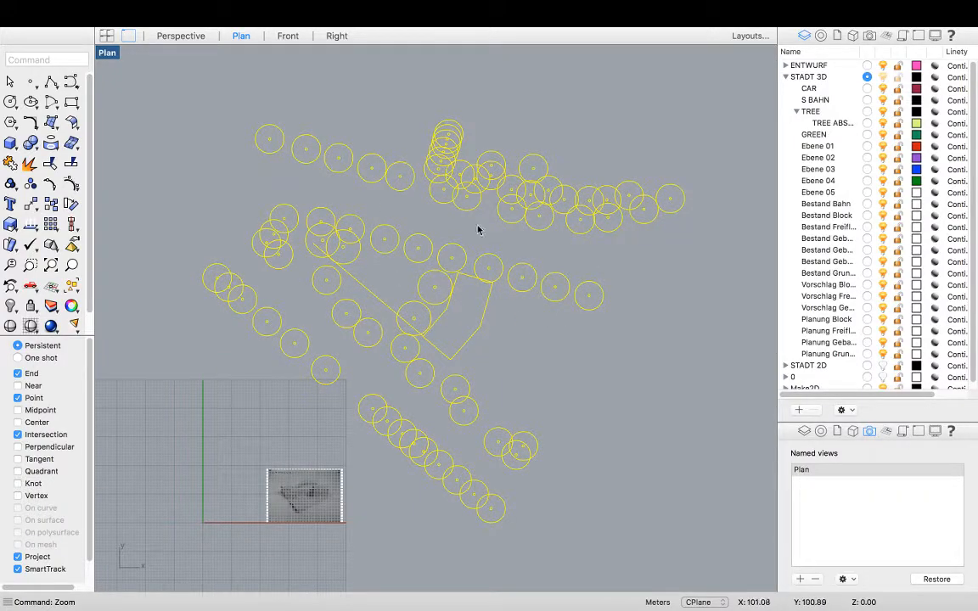
# Group the selected 2D tree circles and reference building outline, and check that they select as one object.
pyautogui.press('super+g')
pyautogui.click(500, 319)
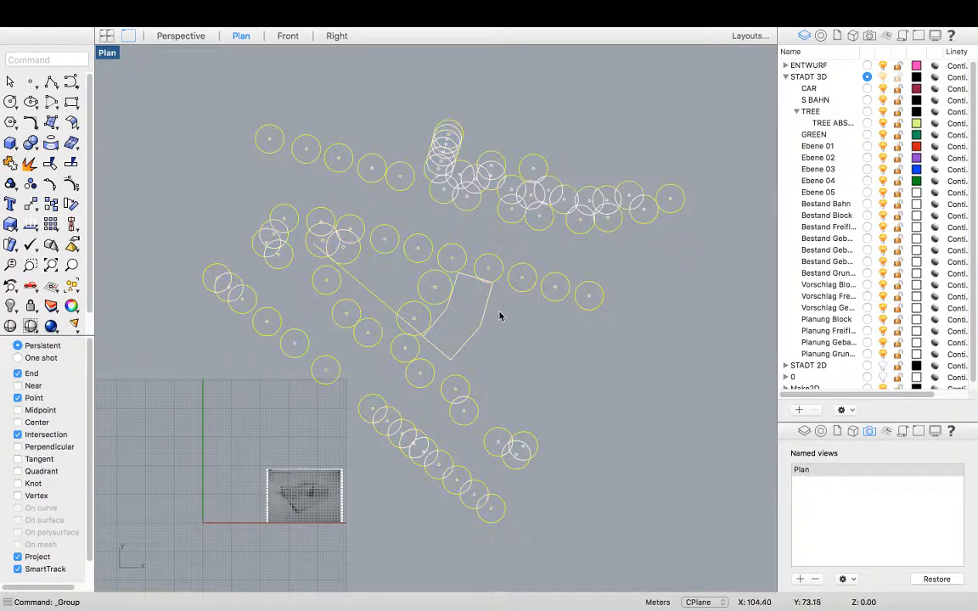
pyautogui.click(443, 306)
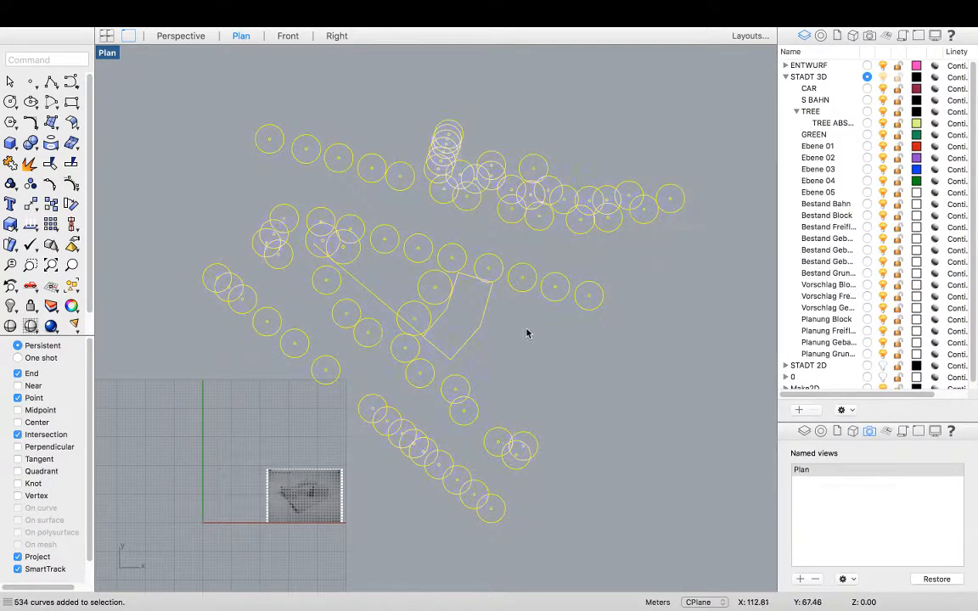
# Show all hidden objects so the city plan linework appears beside the 2D trees.
pyautogui.write('Show')
pyautogui.press('Return')
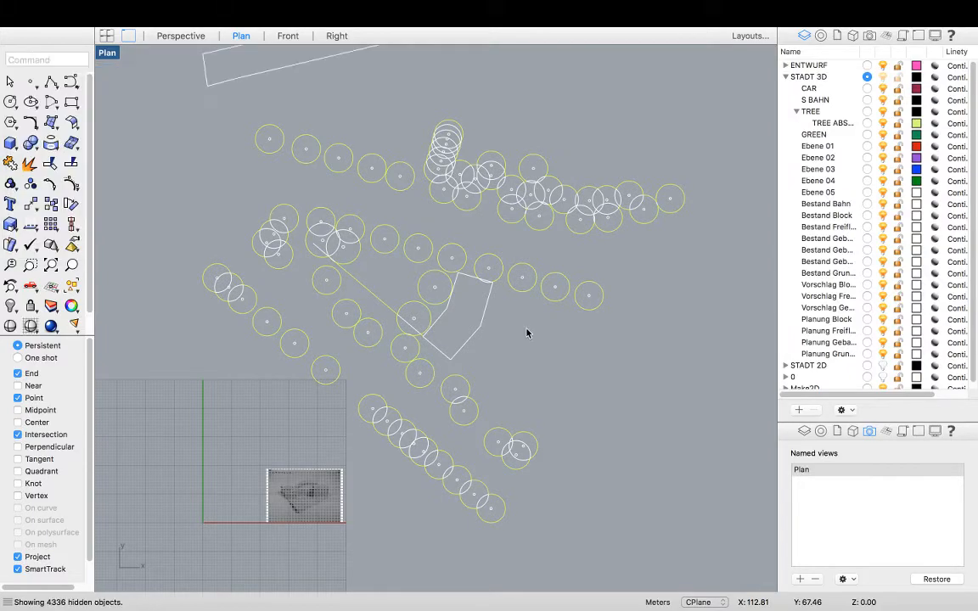
pyautogui.scroll(-10, 526, 333)
pyautogui.scroll(3, 475, 373)
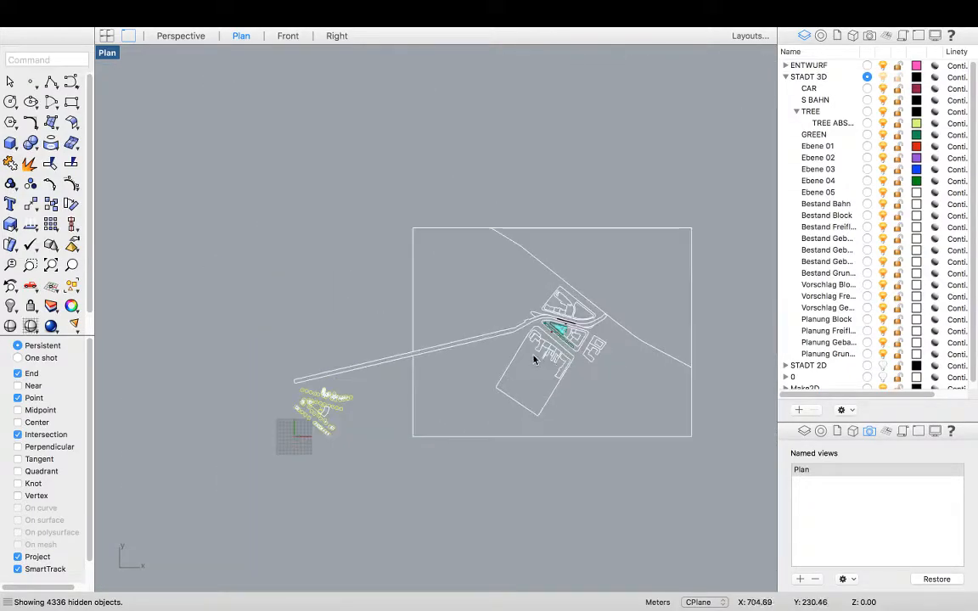
pyautogui.scroll(10, 318, 406)
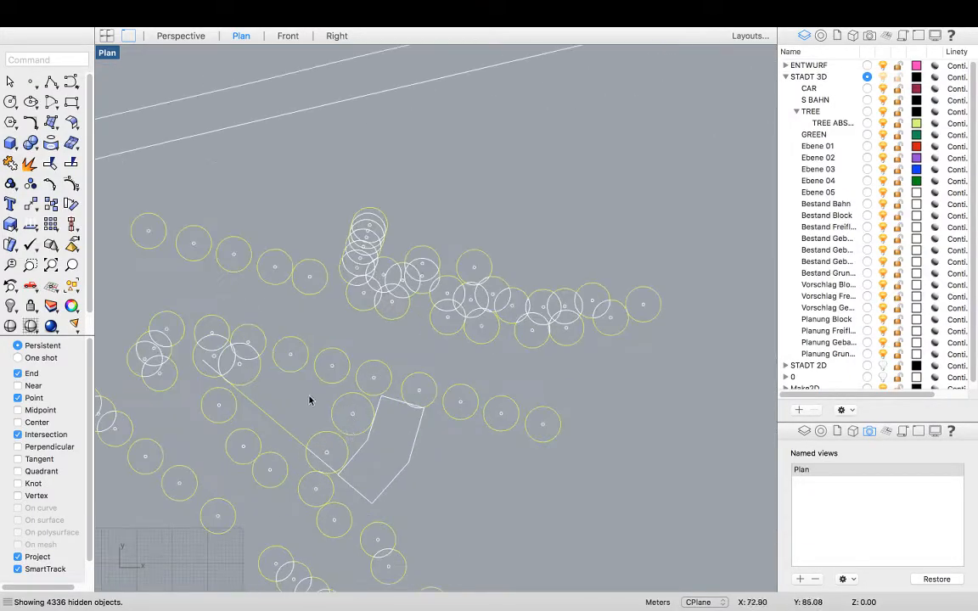
# Select all the 2D city plan linework, including the long railway curve but not the tree drawing, and group it.
pyautogui.scroll(-15, 203, 382)
pyautogui.scroll(4, 179, 310)
pyautogui.scroll(-4, 255, 323)
pyautogui.moveTo(389, 402); pyautogui.dragTo(179, 246)
pyautogui.scroll(2, 263, 321)
pyautogui.scroll(3, 133, 338)
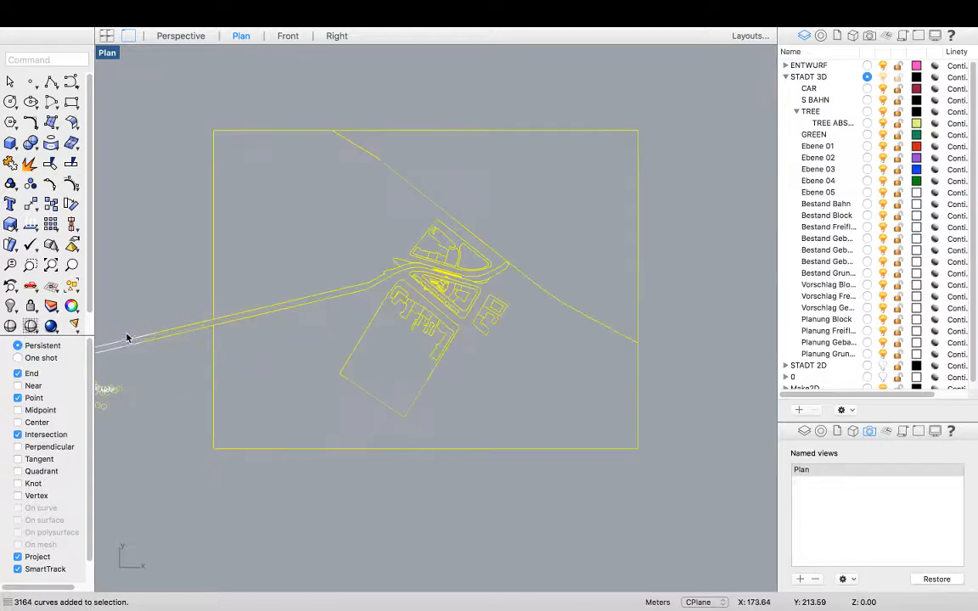
pyautogui.keyDown('shift'); pyautogui.click(134, 348); pyautogui.keyUp('shift')
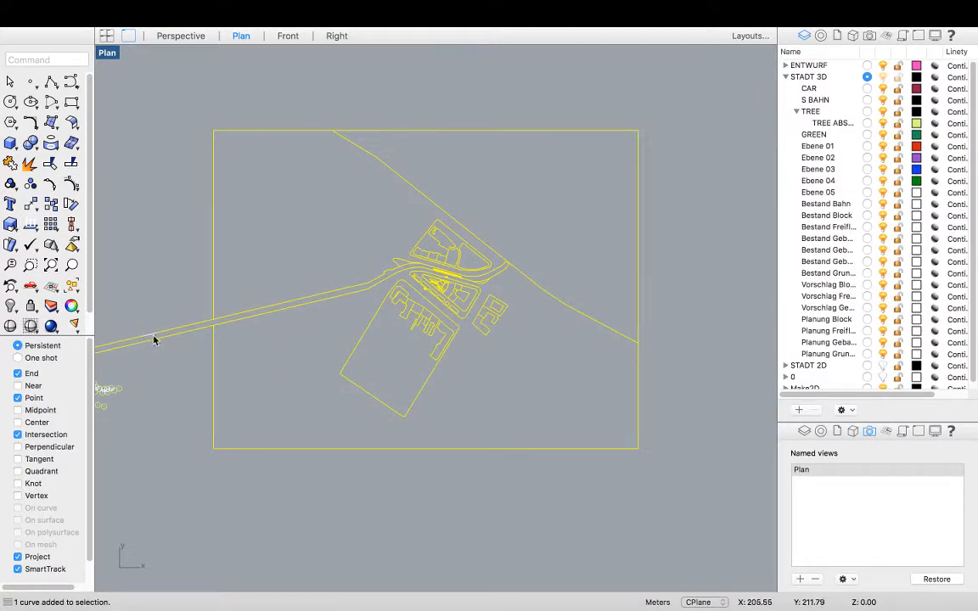
pyautogui.click(154, 340)
pyautogui.click(174, 366)
pyautogui.scroll(3, 182, 325)
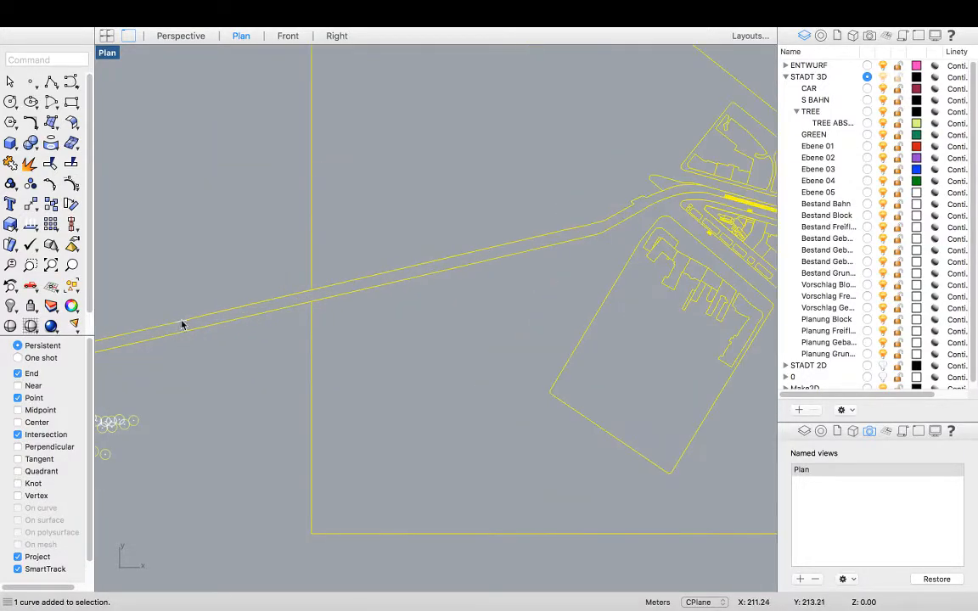
pyautogui.scroll(-5, 210, 343)
pyautogui.scroll(5, 286, 342)
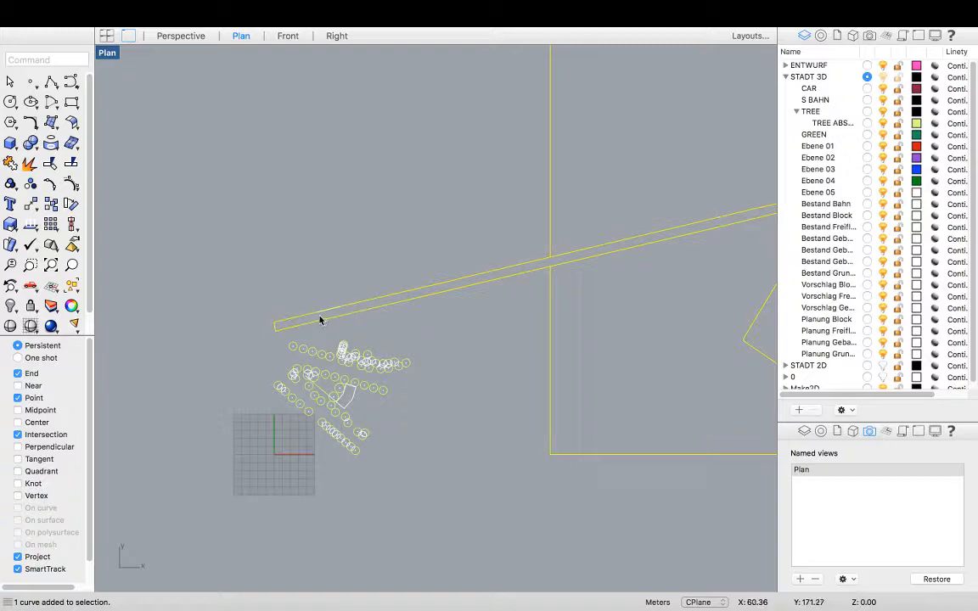
pyautogui.scroll(-5, 212, 322)
pyautogui.press('super+g')
# Move the tree group from its reference building corner onto the matching corner of that building in the 2D city plan.
pyautogui.click(244, 336)
pyautogui.scroll(8, 244, 340)
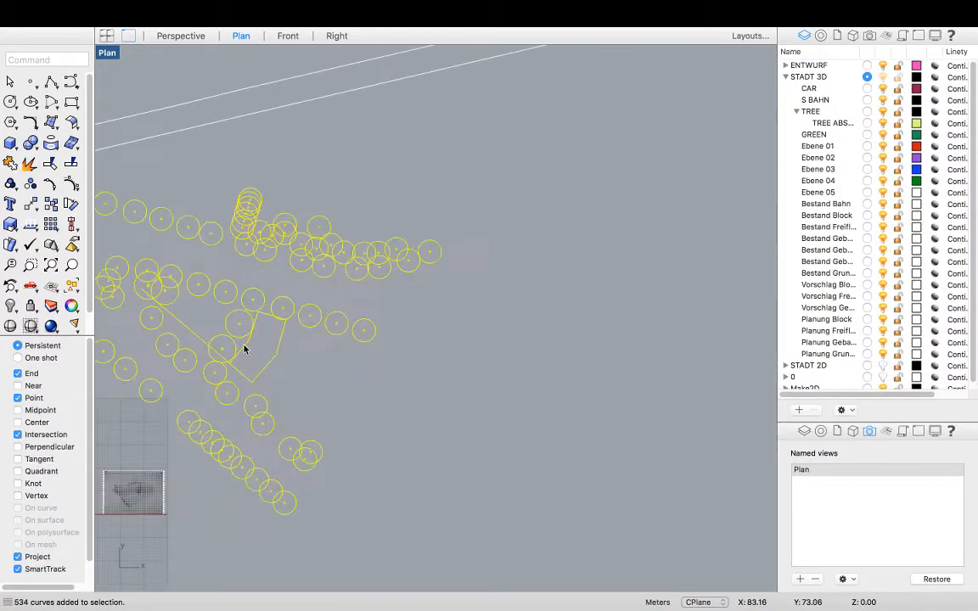
pyautogui.write('Move')
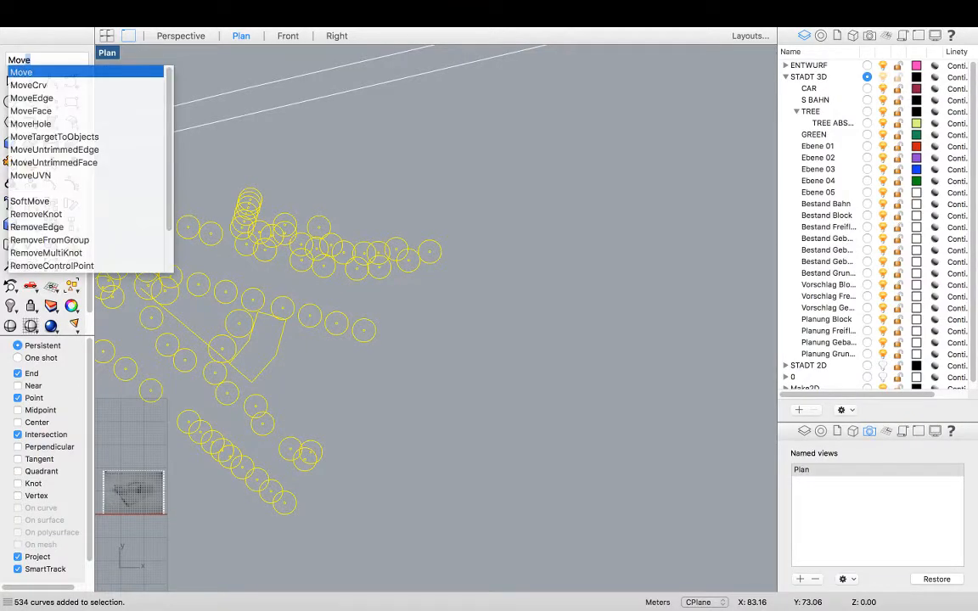
pyautogui.press('Return')
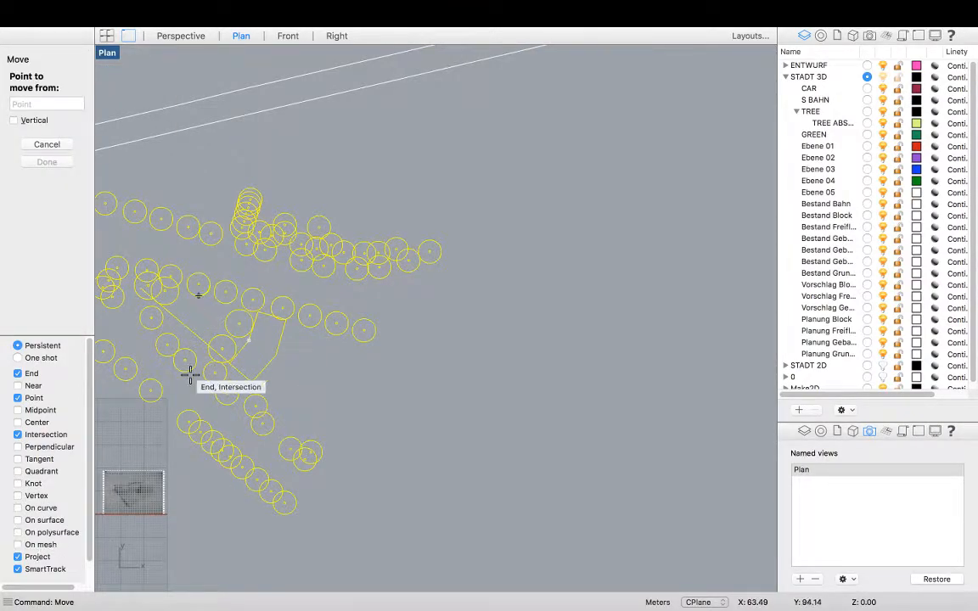
pyautogui.scroll(5, 255, 341)
pyautogui.scroll(4, 232, 318)
pyautogui.click(239, 350)
pyautogui.scroll(-10, 229, 367)
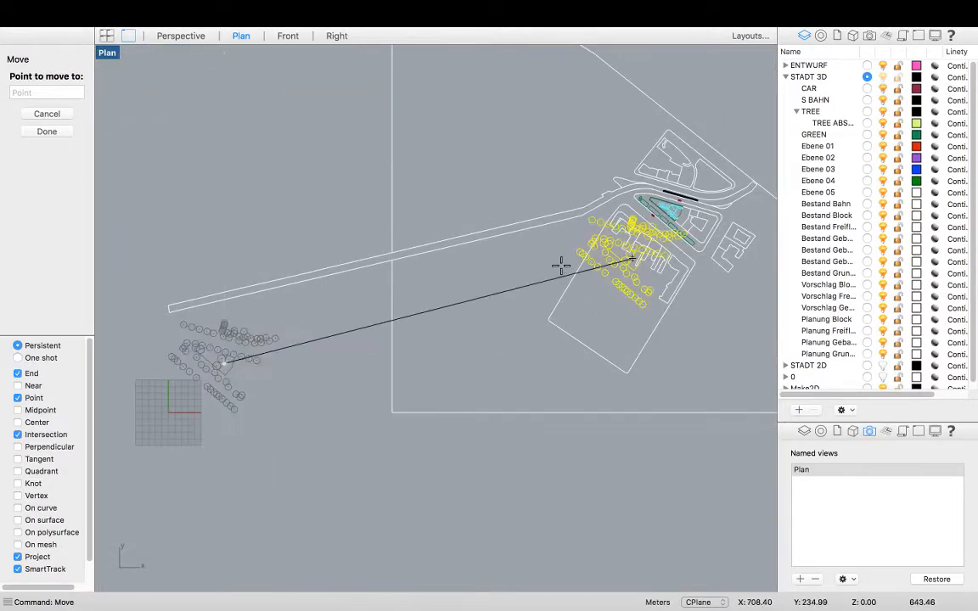
pyautogui.scroll(8, 603, 251)
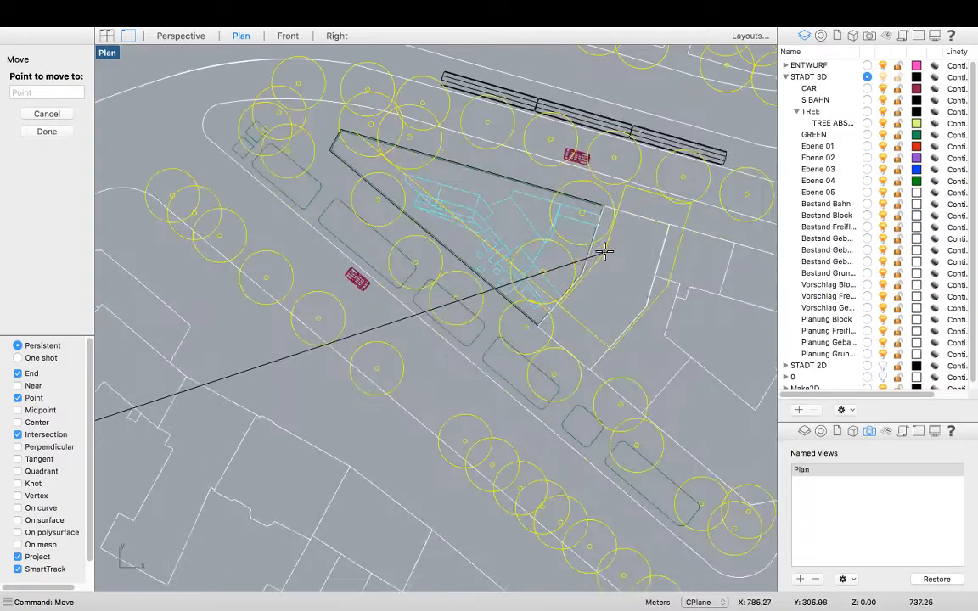
pyautogui.scroll(5, 604, 251)
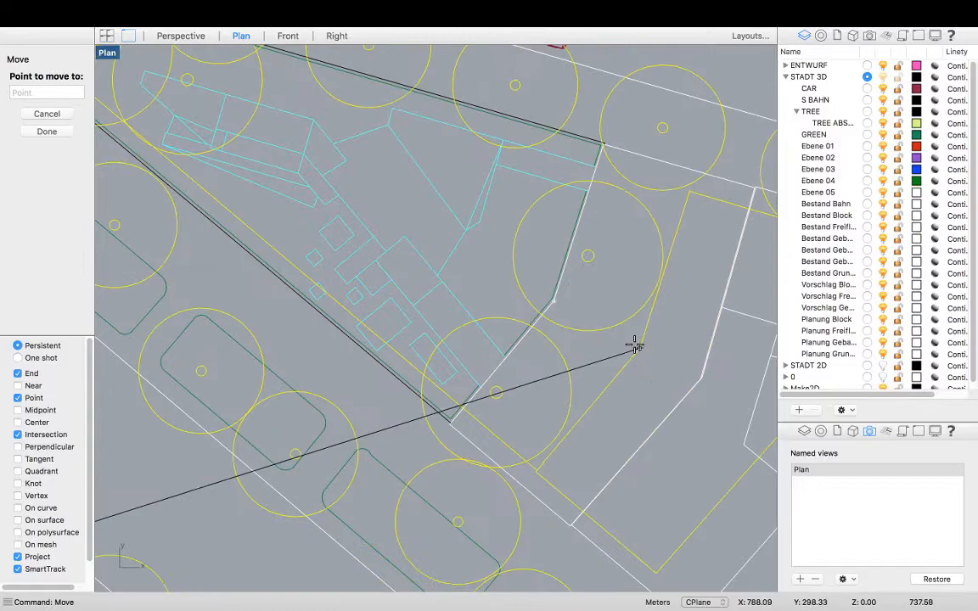
pyautogui.click(553, 301)
pyautogui.scroll(-10, 489, 313)
pyautogui.click(637, 331)
# Examine how the tree group lines up with the streets, green strips and buildings of the 2D city plan.
pyautogui.scroll(3, 459, 315)
pyautogui.scroll(-2, 458, 314)
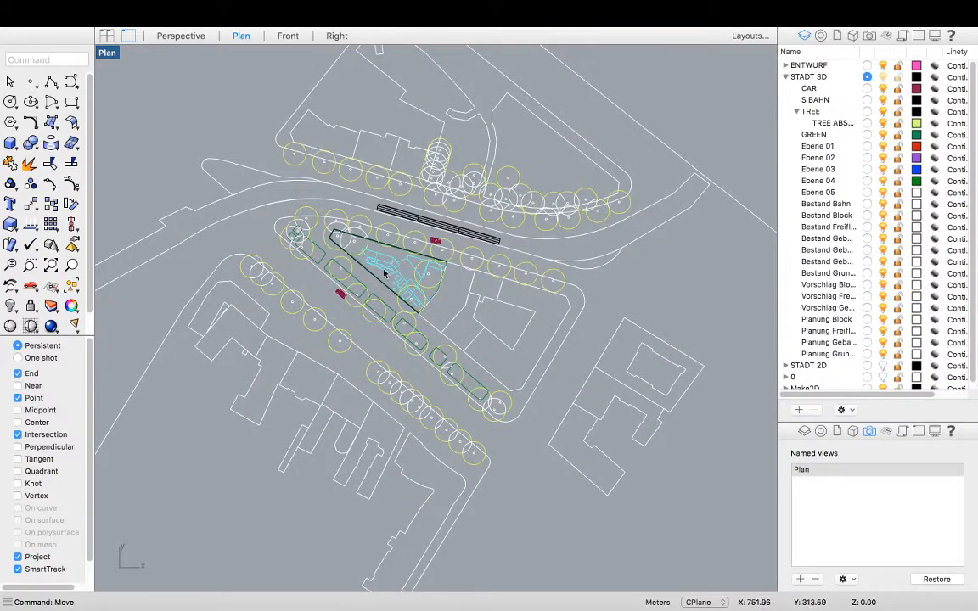
pyautogui.scroll(3, 429, 229)
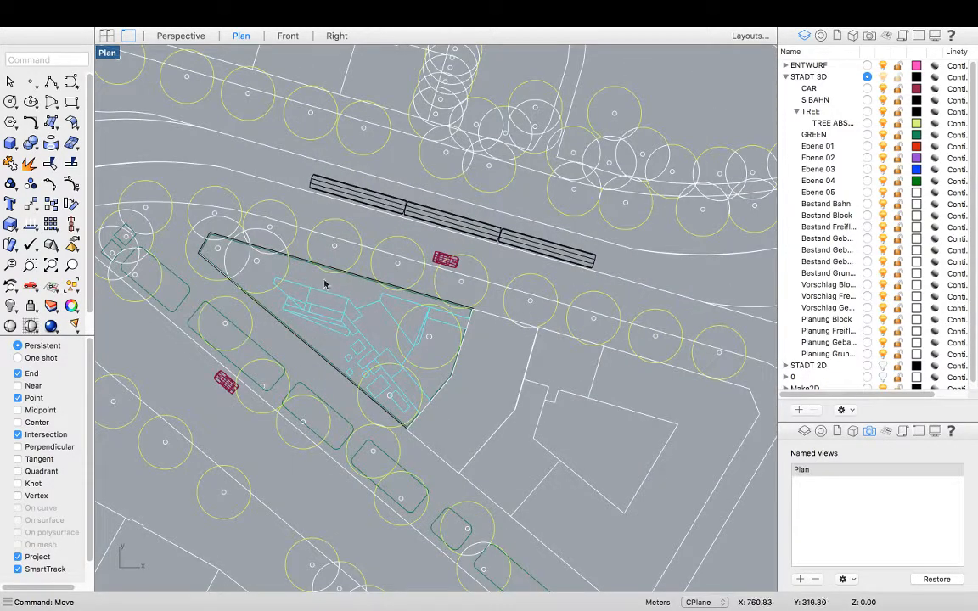
pyautogui.scroll(-3, 301, 293)
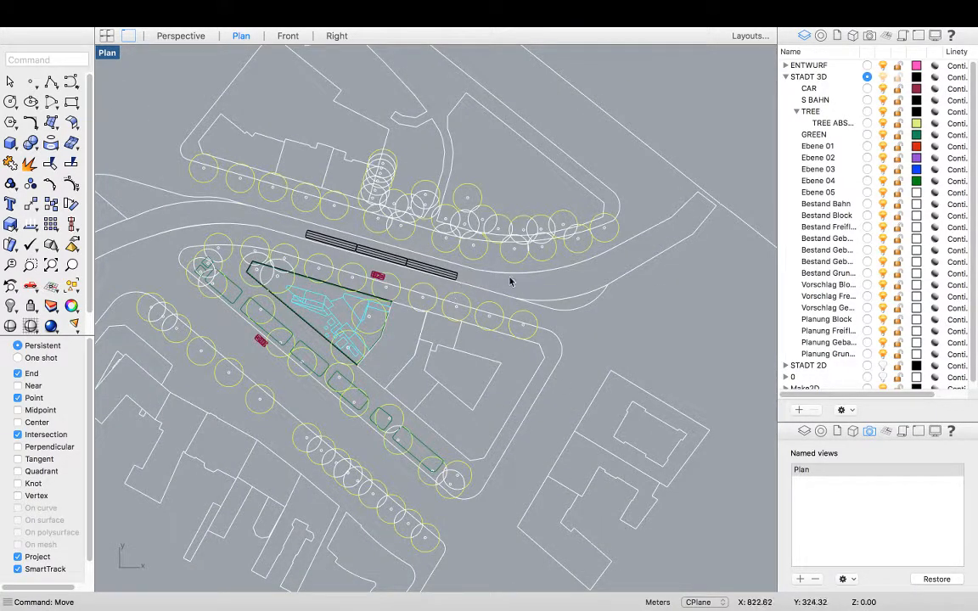
pyautogui.scroll(-3, 529, 309)
pyautogui.scroll(2, 384, 323)
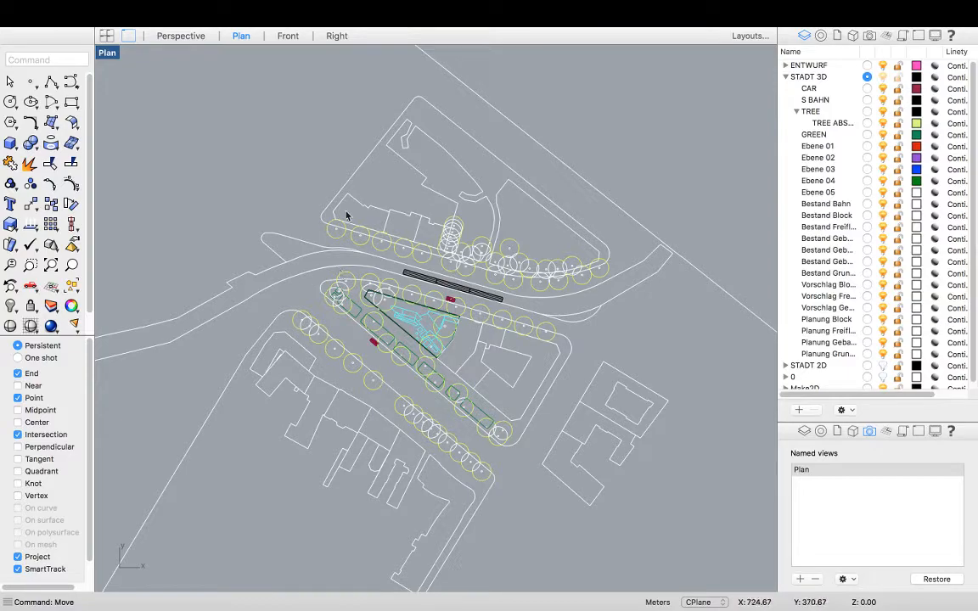
pyautogui.scroll(3, 467, 288)
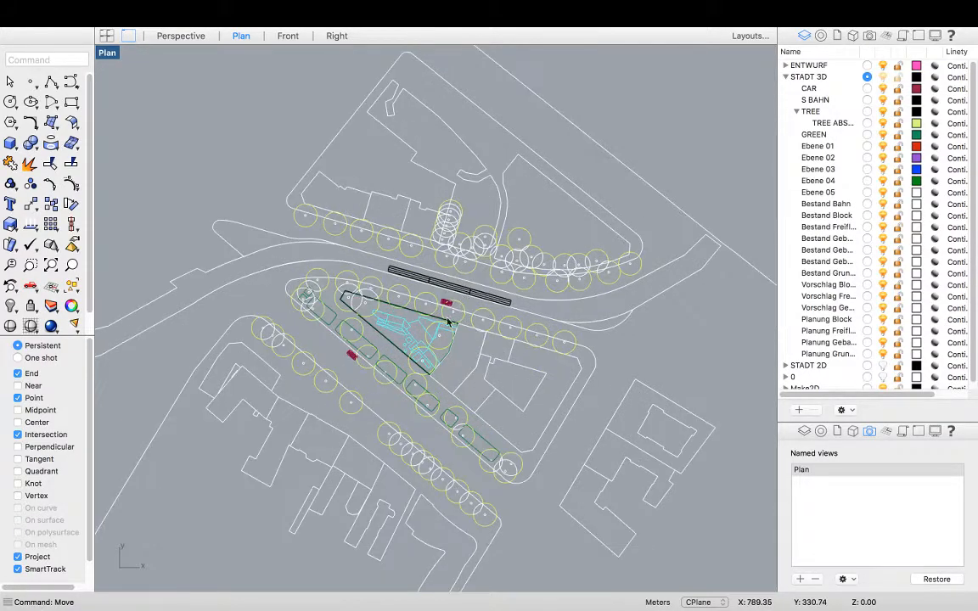
pyautogui.click(456, 350)
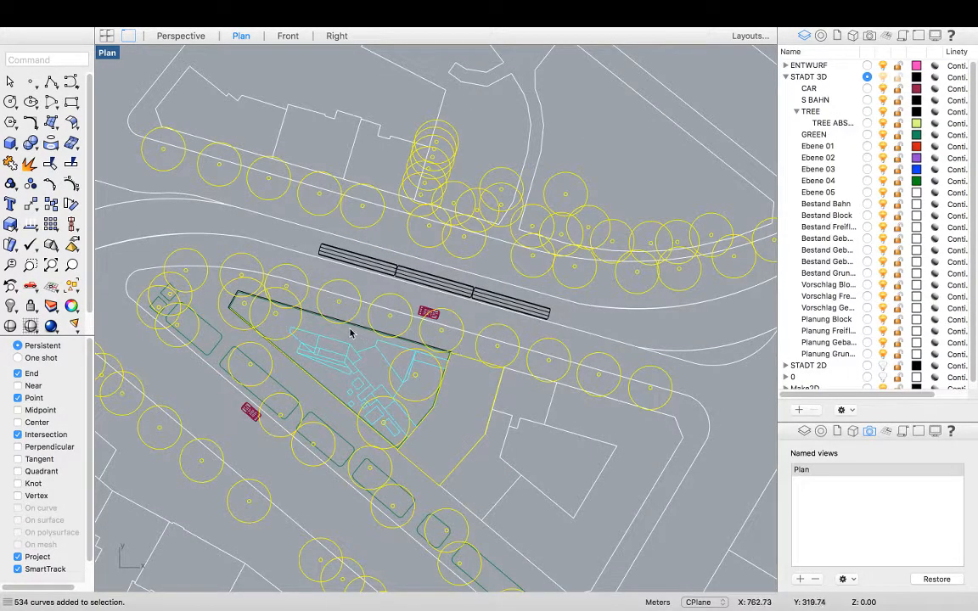
pyautogui.scroll(-3, 339, 314)
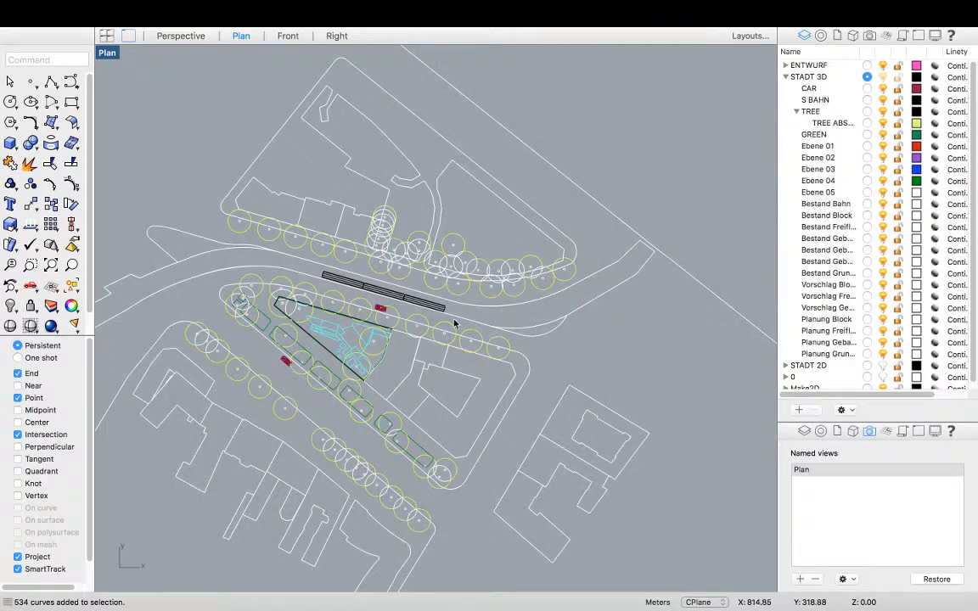
pyautogui.scroll(-2, 416, 340)
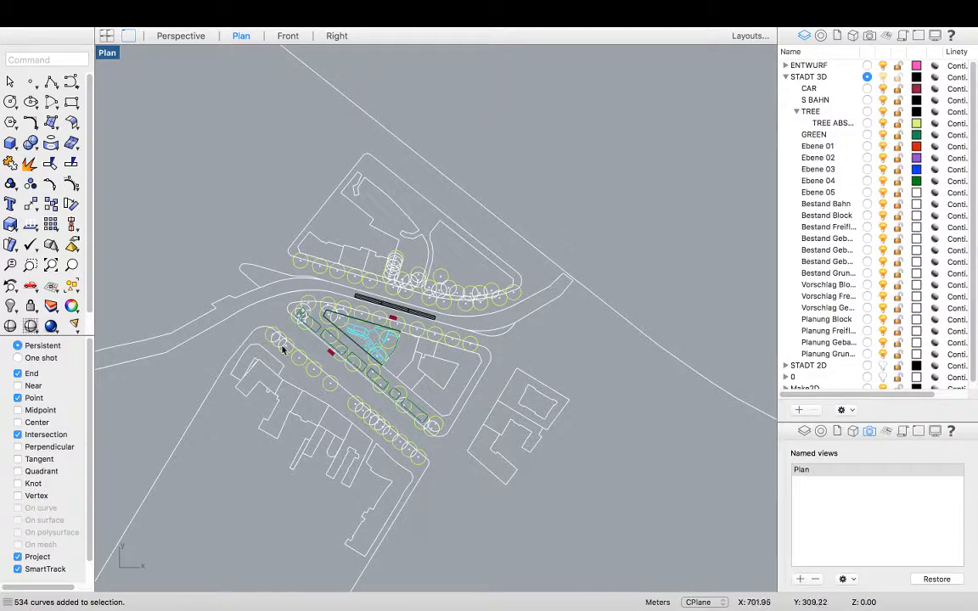
pyautogui.scroll(2, 346, 373)
pyautogui.scroll(-6, 346, 373)
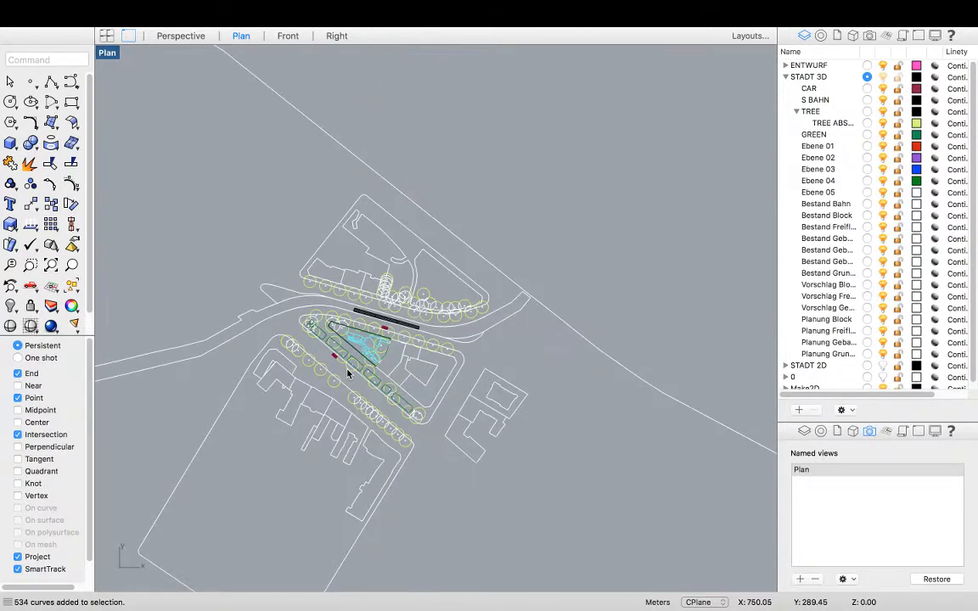
pyautogui.scroll(-3, 348, 283)
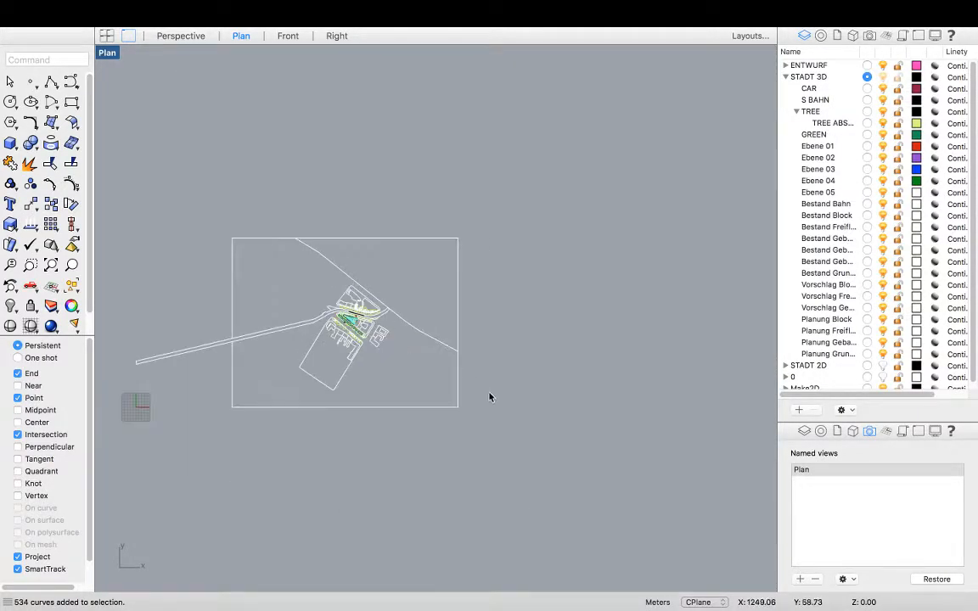
# Select all the 2D linework, covering both the city plan and the tree group.
pyautogui.moveTo(117, 189); pyautogui.dragTo(119, 191)
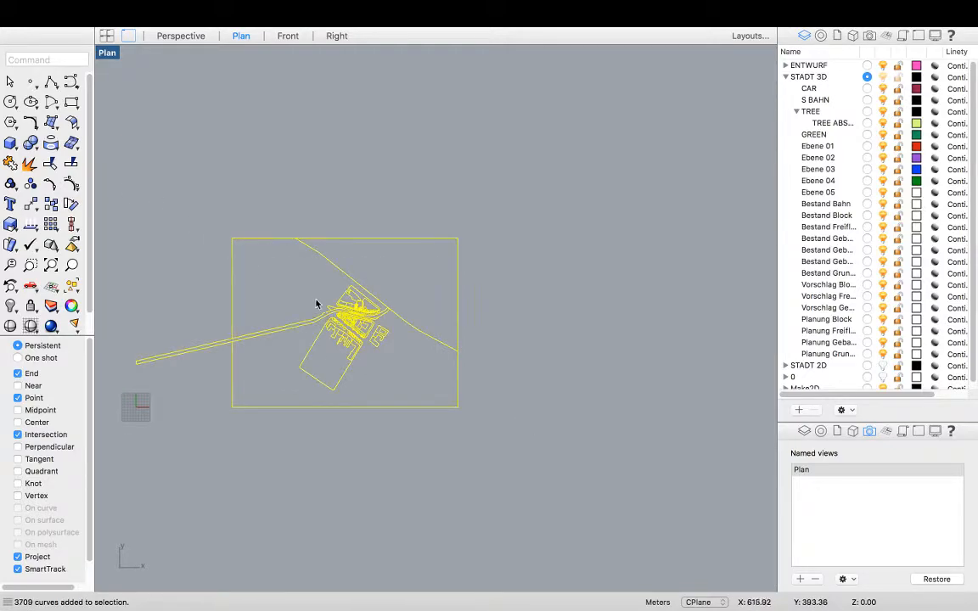
pyautogui.scroll(5, 343, 318)
pyautogui.moveTo(370, 342); pyautogui.dragTo(423, 366, button='right')
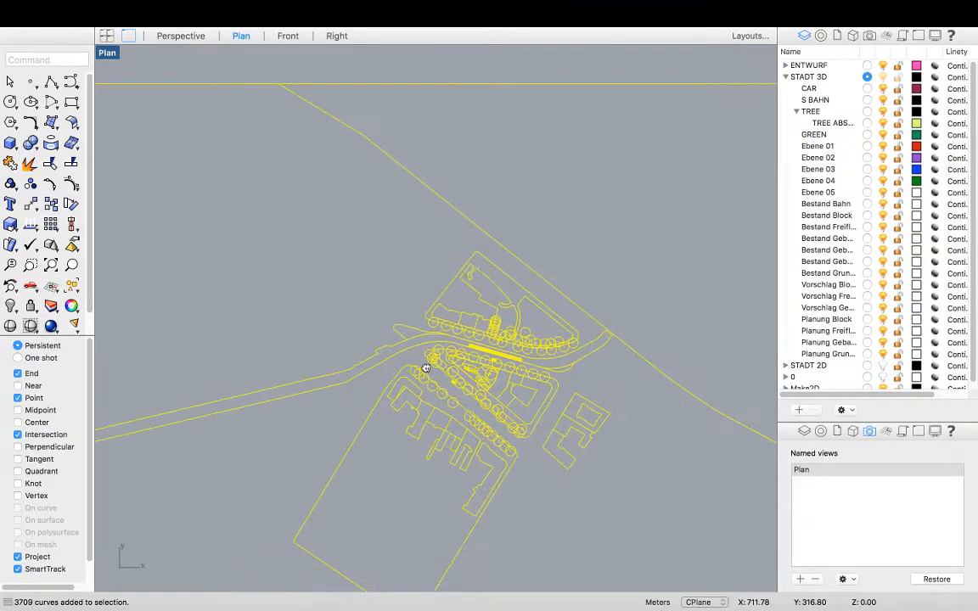
pyautogui.scroll(6, 483, 364)
pyautogui.scroll(-5, 457, 404)
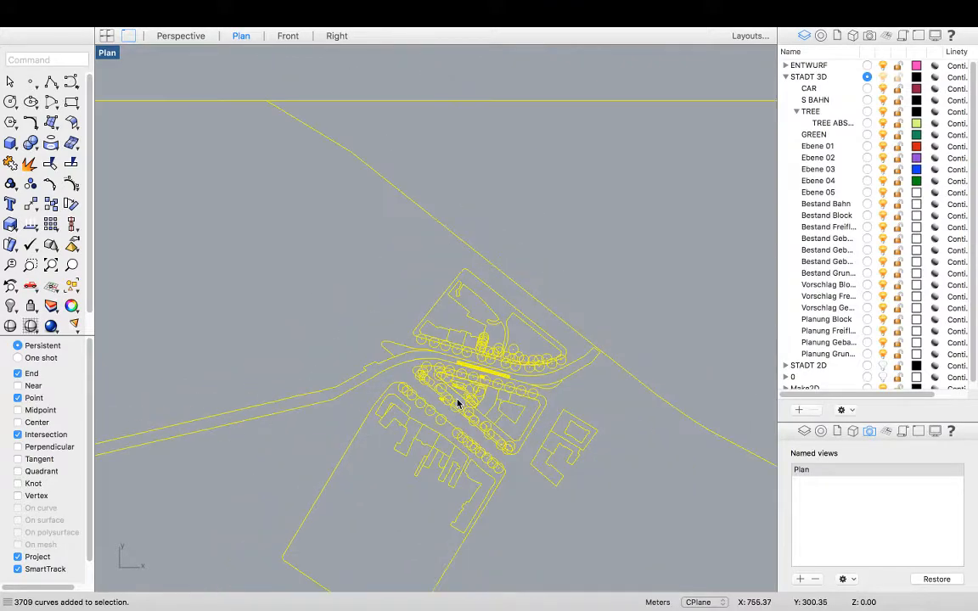
pyautogui.scroll(3, 450, 342)
# Start exporting only the selected linework and choose the 180620_GD_LESSON 7_VW_JBL folder as the location.
pyautogui.moveTo(48, 6)
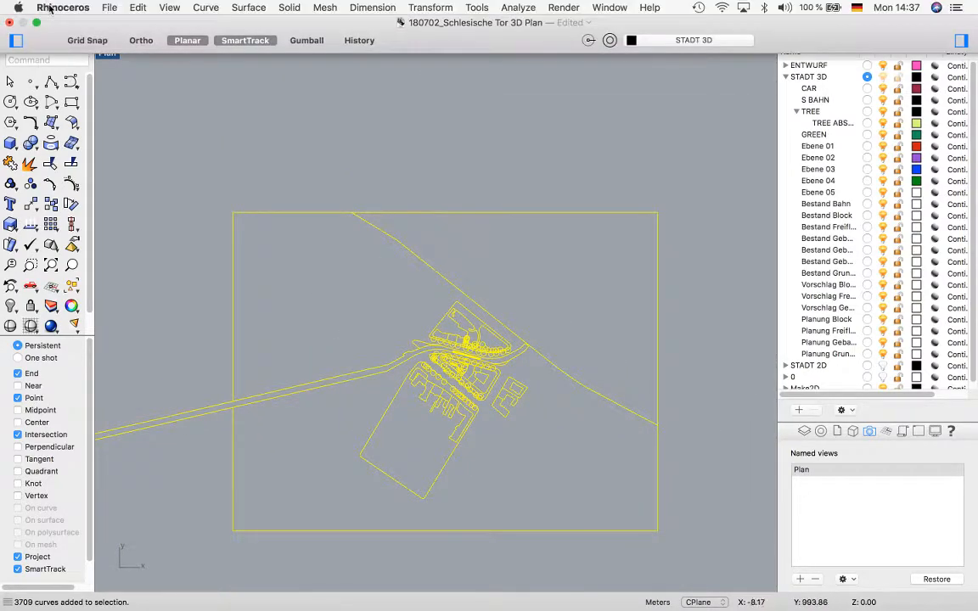
pyautogui.click(107, 8)
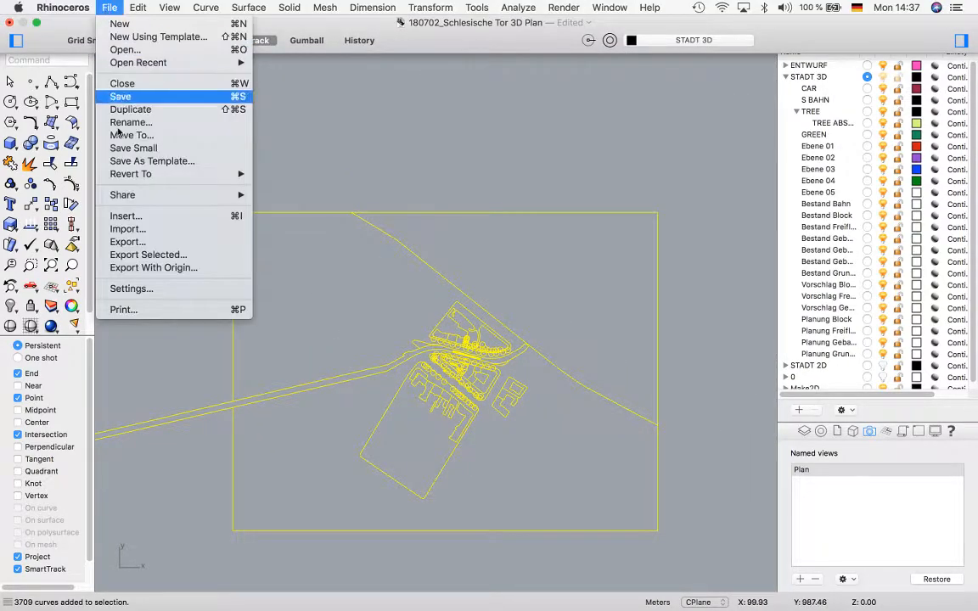
pyautogui.click(152, 256)
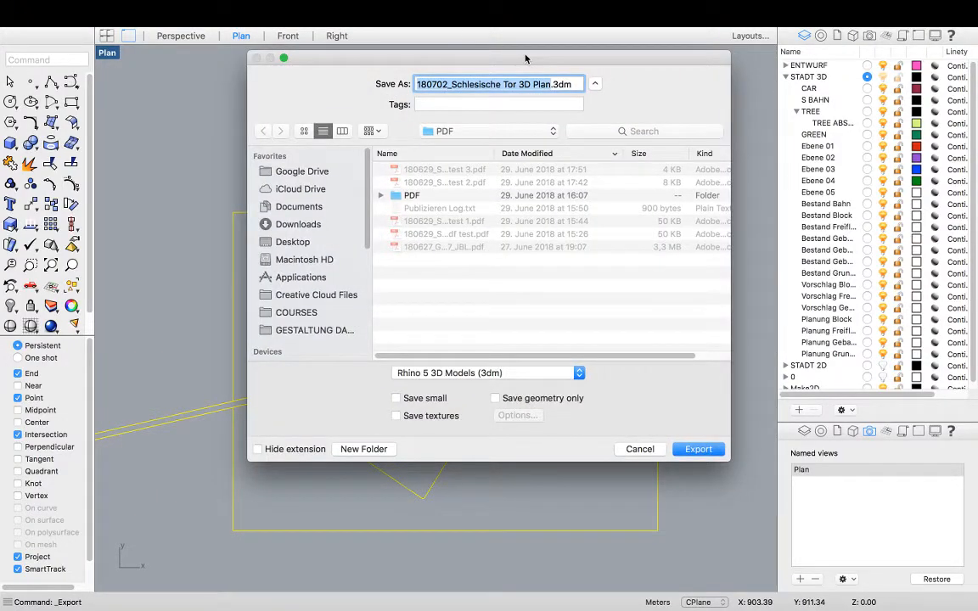
pyautogui.moveTo(526, 59); pyautogui.dragTo(484, 99)
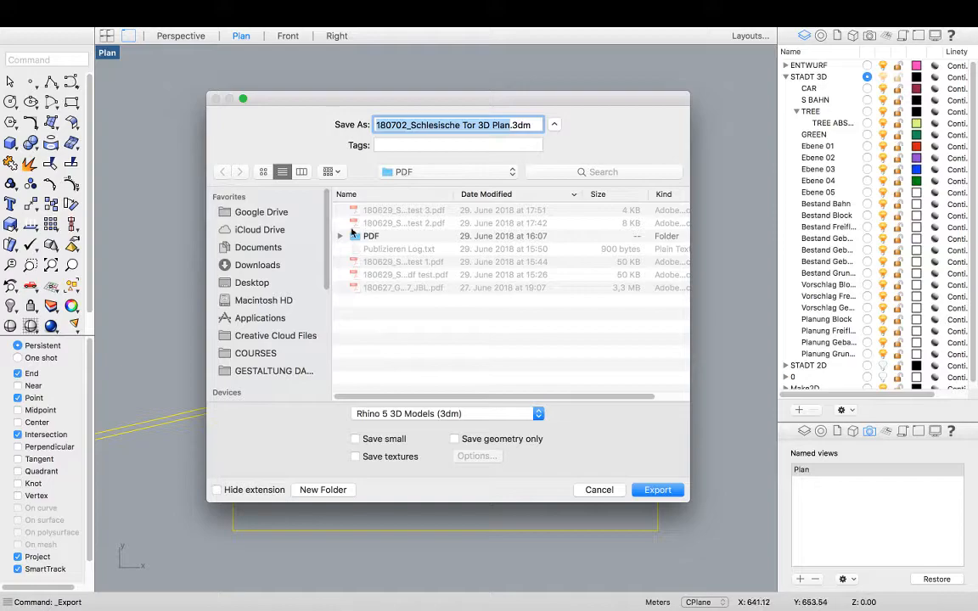
pyautogui.click(405, 172)
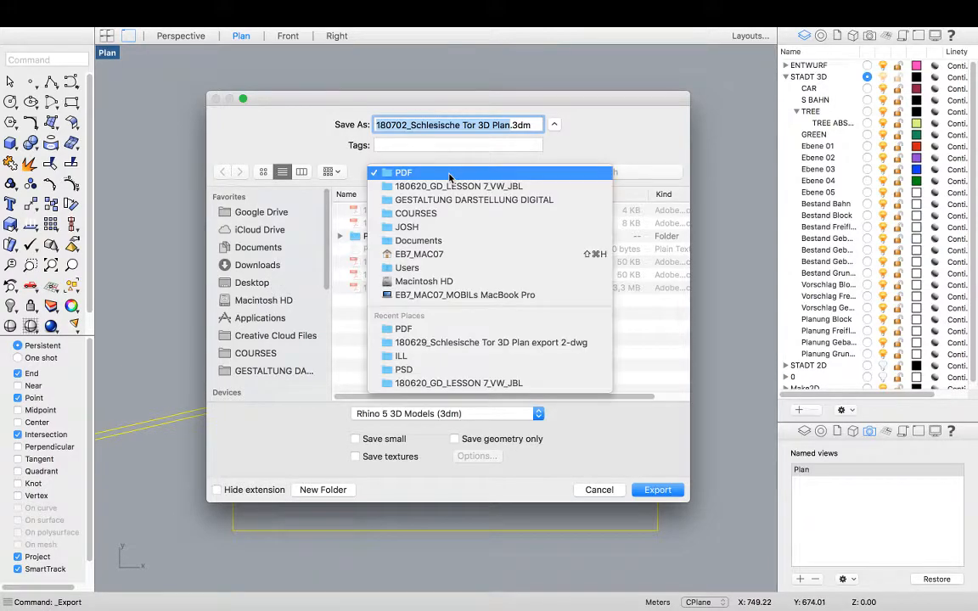
pyautogui.click(440, 188)
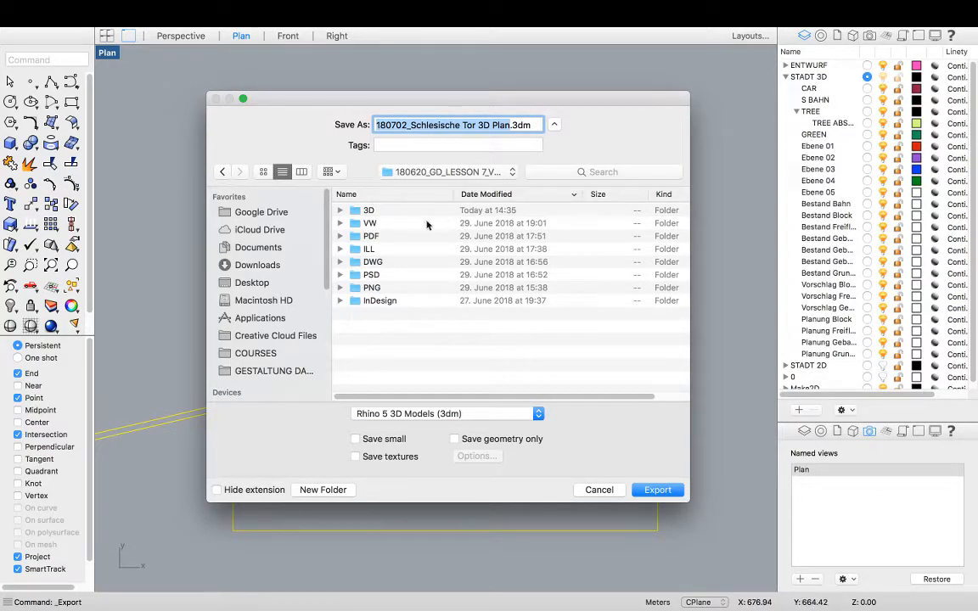
# Create a new folder named 180702_MAKE 2D DWG inside the DWG folder as the export destination.
pyautogui.click(340, 263)
pyautogui.click(339, 263)
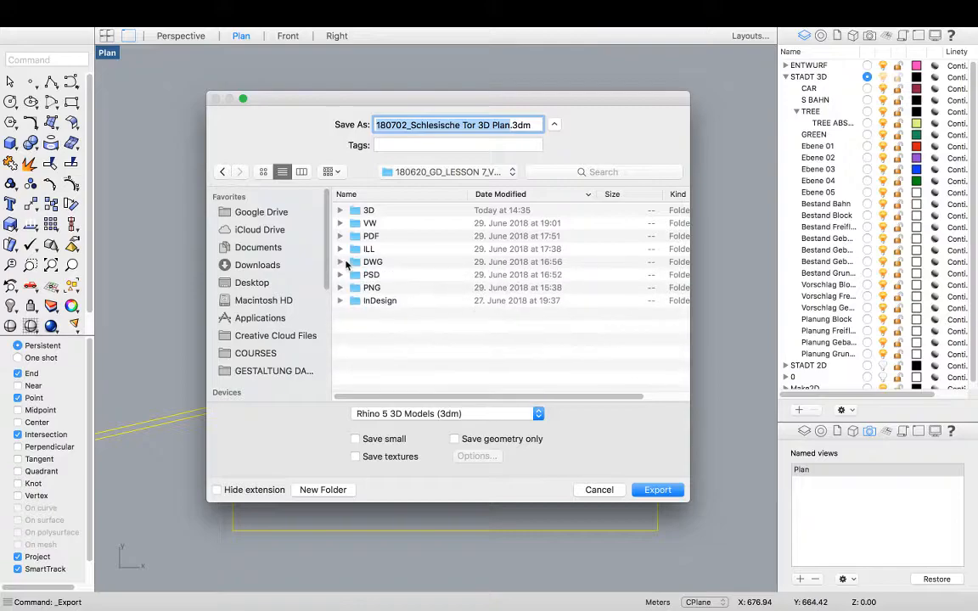
pyautogui.click(341, 264)
pyautogui.click(339, 262)
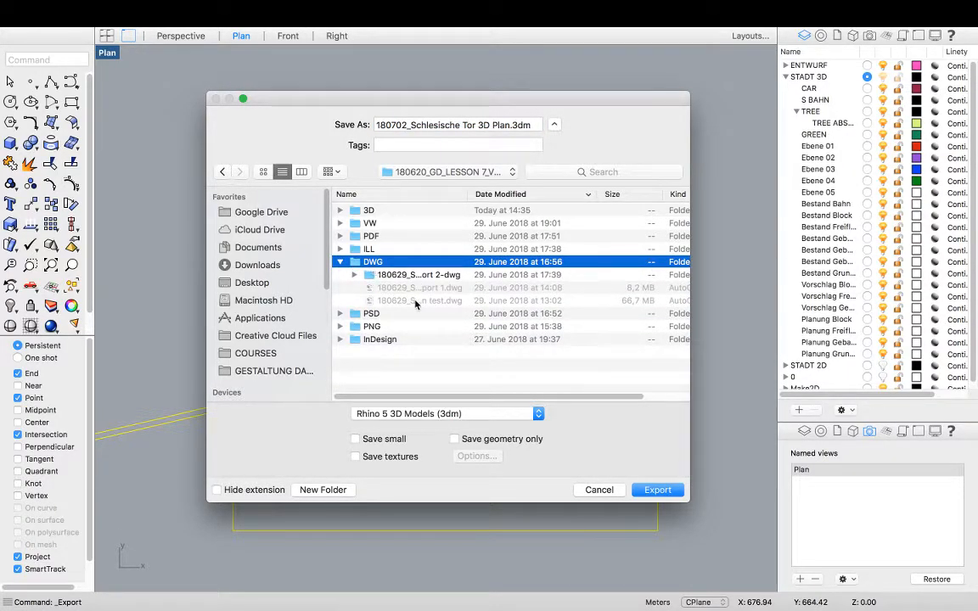
pyautogui.click(311, 491)
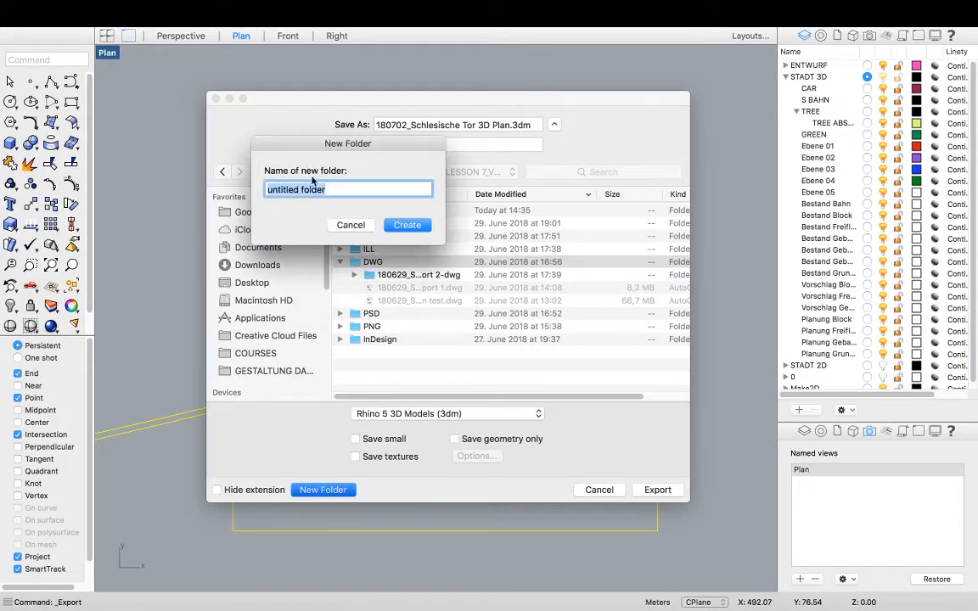
pyautogui.write('1807')
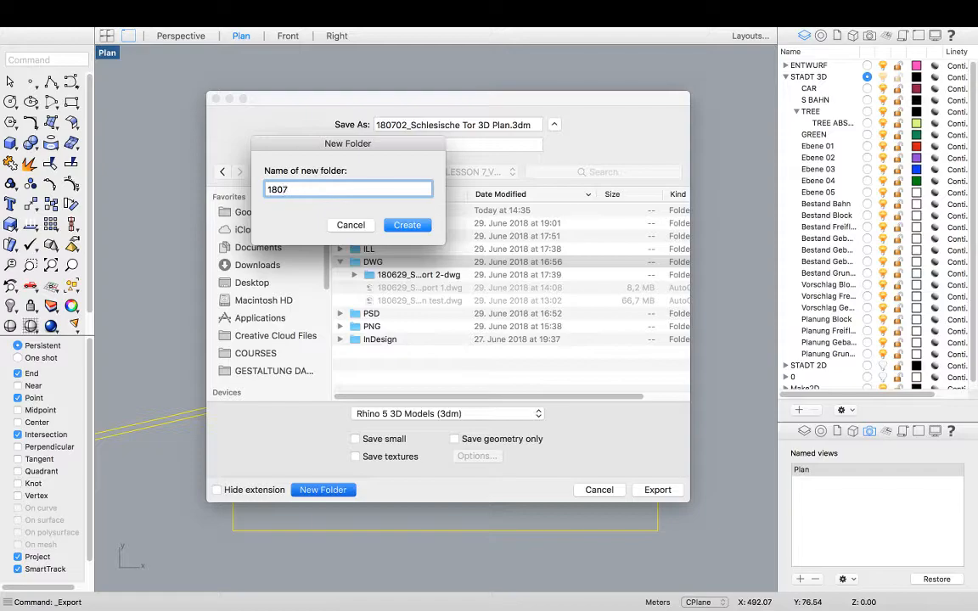
pyautogui.write('02_MAKE 2D DWG')
pyautogui.click(408, 226)
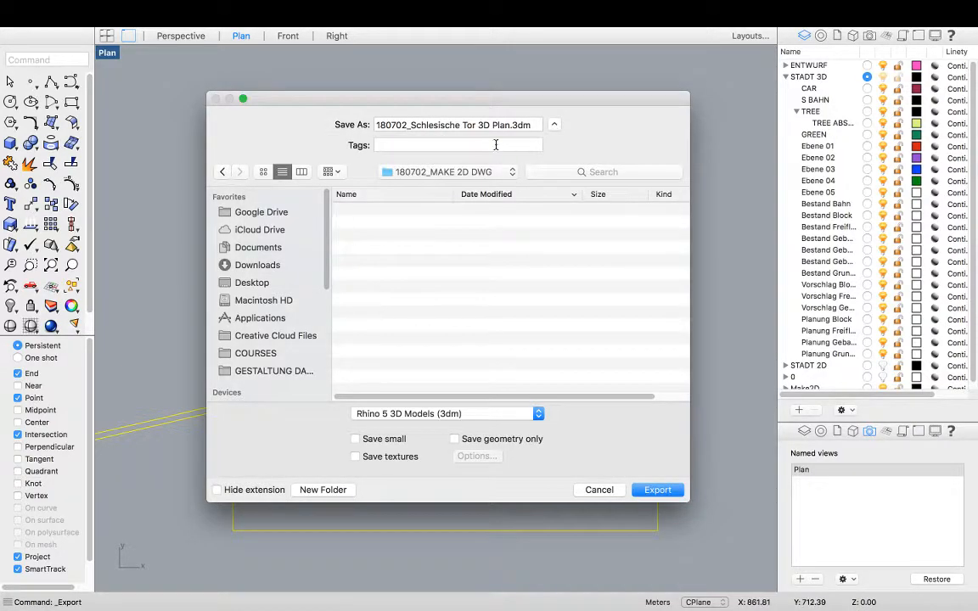
# Set the export format to AutoCAD Drawing (dwg) with the 2004 Polylines export scheme.
pyautogui.click(411, 125)
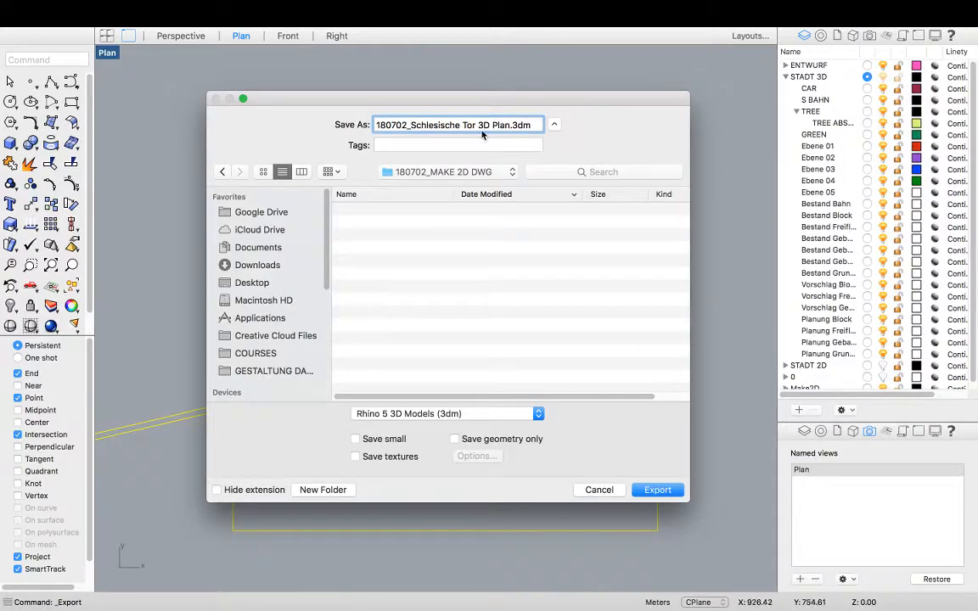
pyautogui.moveTo(416, 2)
pyautogui.click(531, 416)
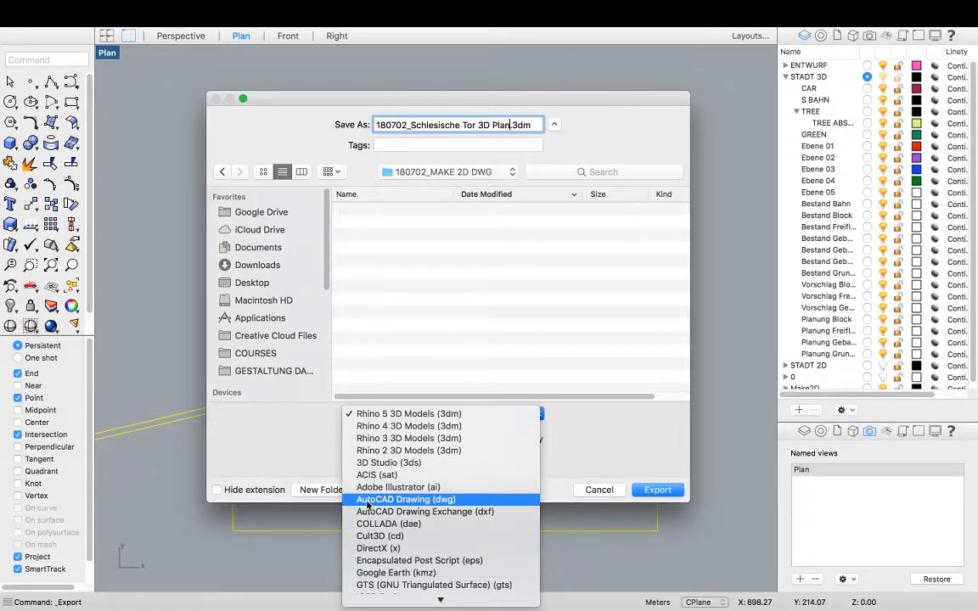
pyautogui.click(458, 500)
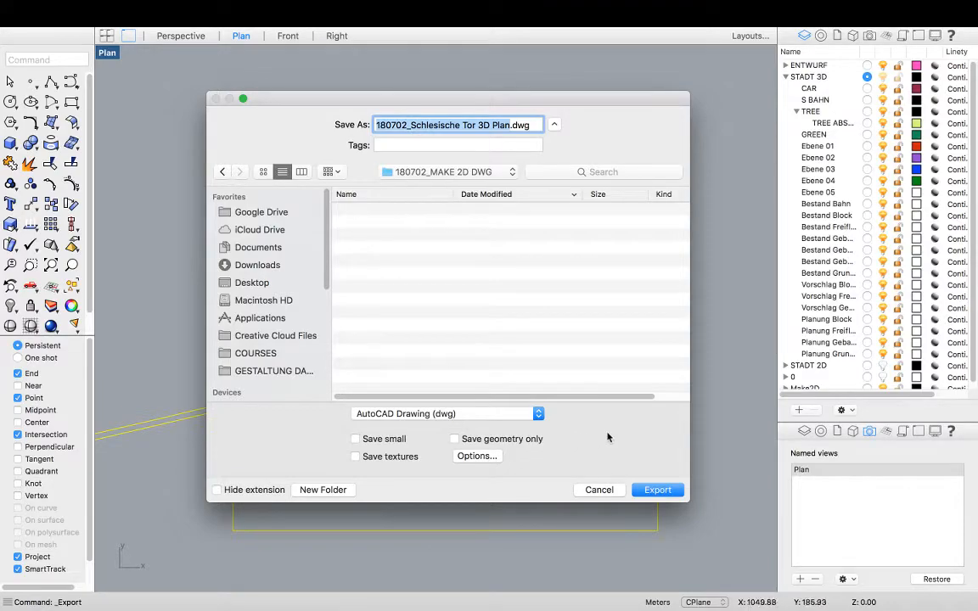
pyautogui.click(491, 456)
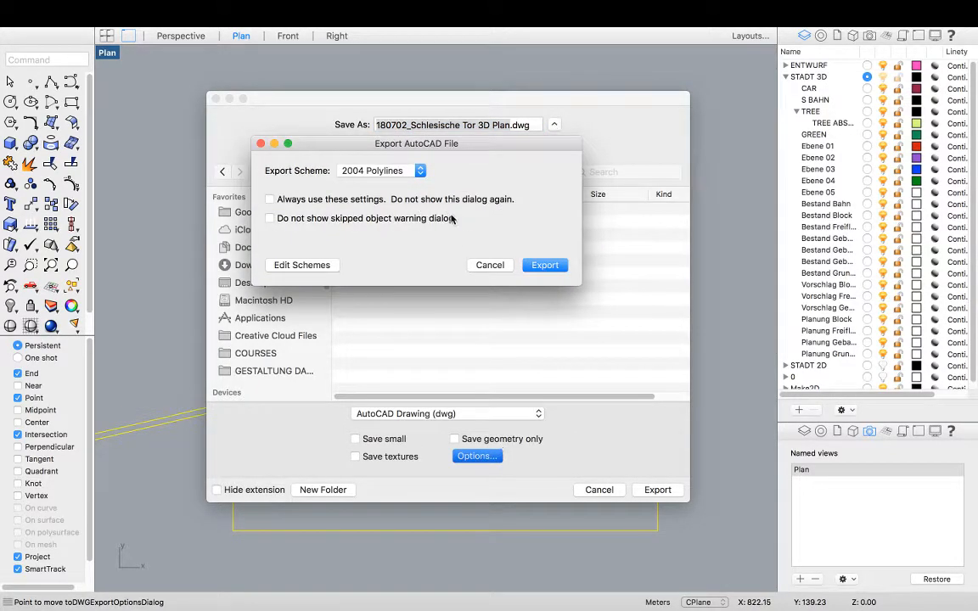
pyautogui.click(421, 172)
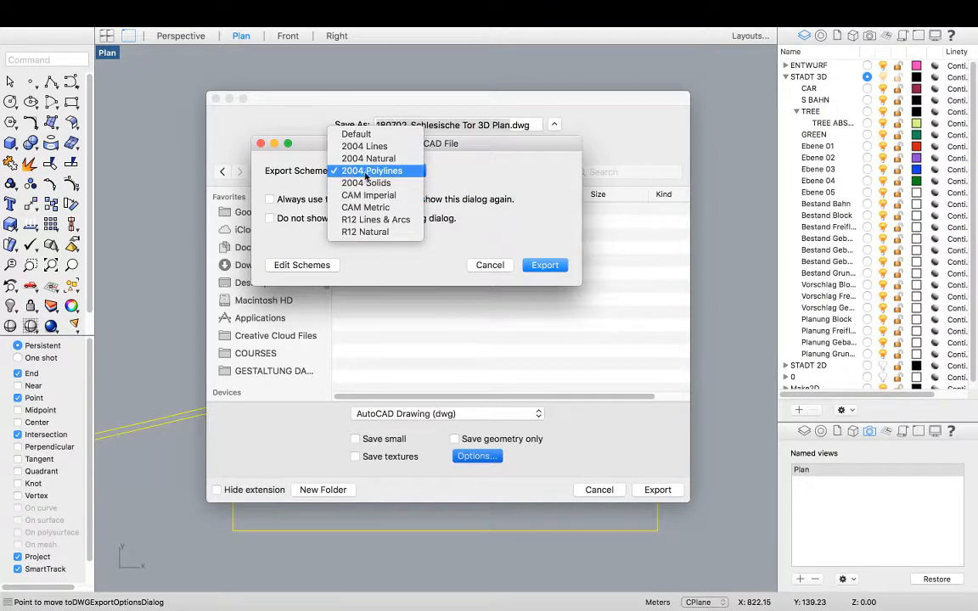
pyautogui.click(378, 173)
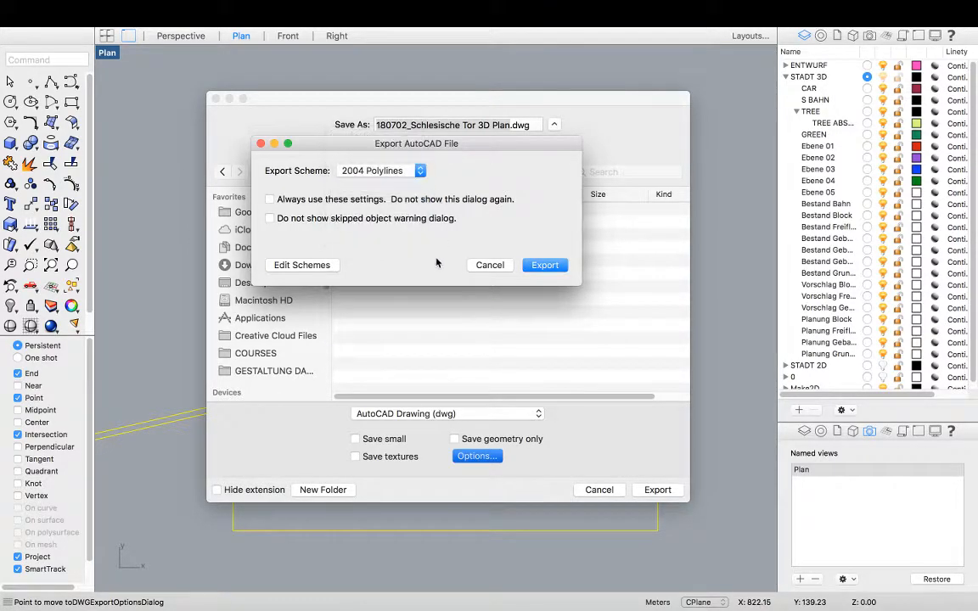
pyautogui.click(545, 266)
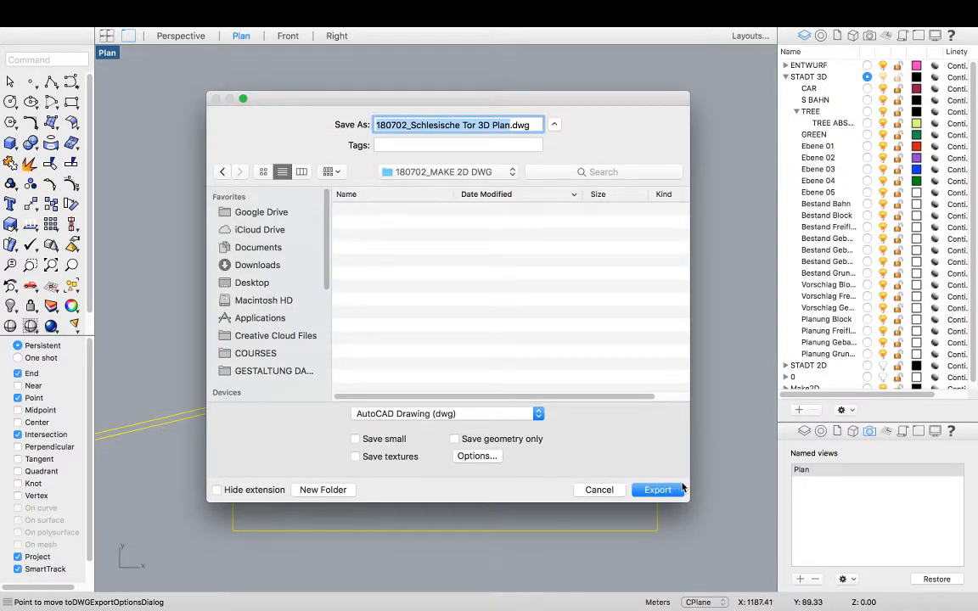
# Export the selection as 180702_Schlesische Tor 3D Plan.dwg using the 2004 Polylines scheme, and deselect the linework.
pyautogui.click(639, 490)
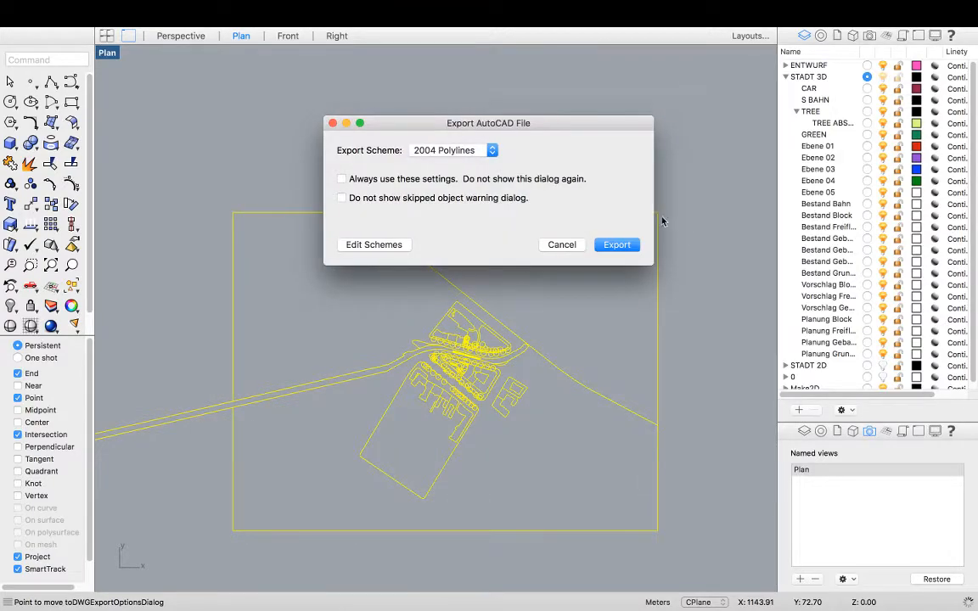
pyautogui.click(617, 246)
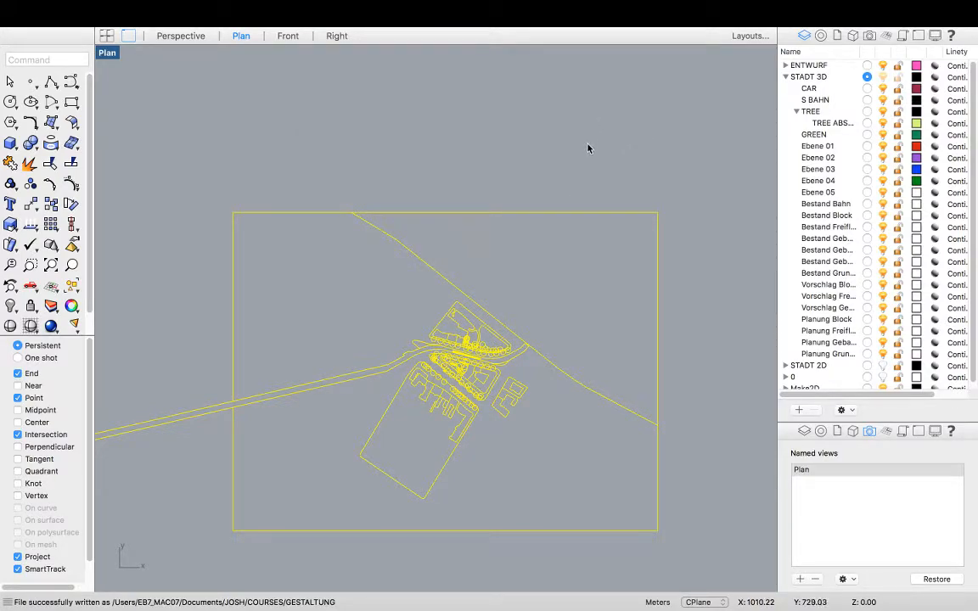
pyautogui.click(666, 372)
pyautogui.scroll(5, 501, 379)
pyautogui.scroll(-6, 442, 367)
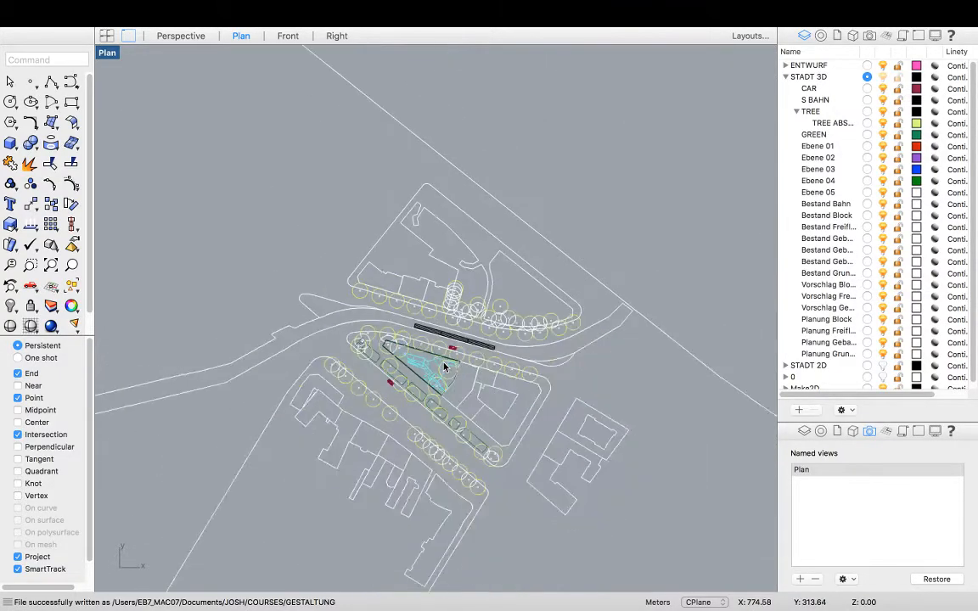
pyautogui.scroll(-2, 444, 357)
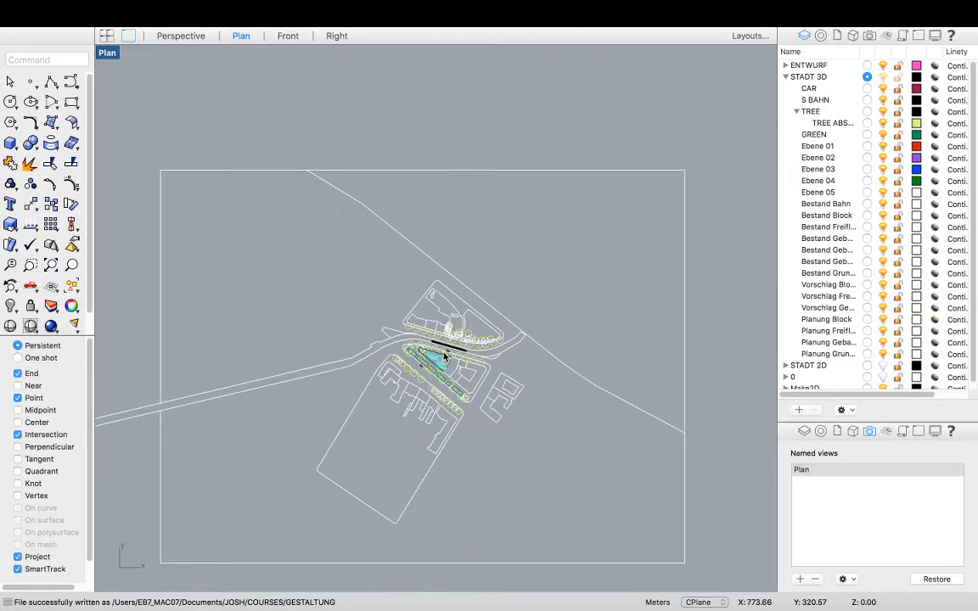